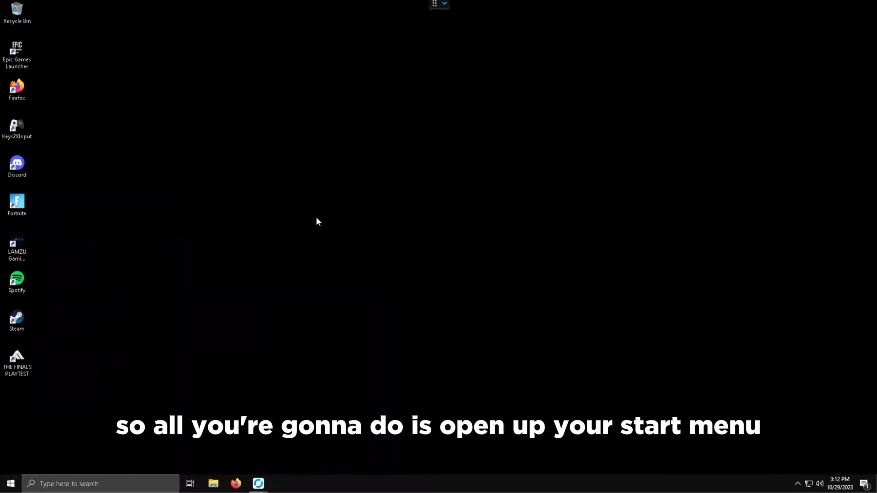
# Find "Create a restore point" and open the System Protection settings.
pyautogui.press('super')
pyautogui.write('restore')
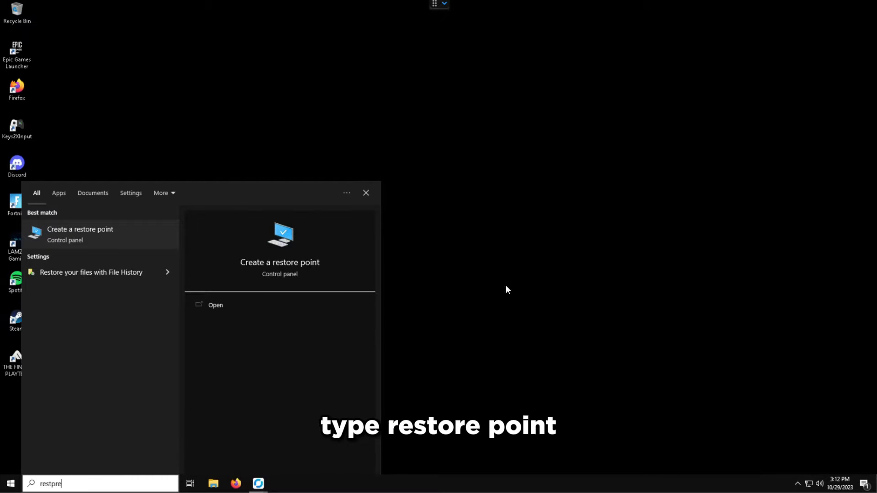
pyautogui.click(106, 226)
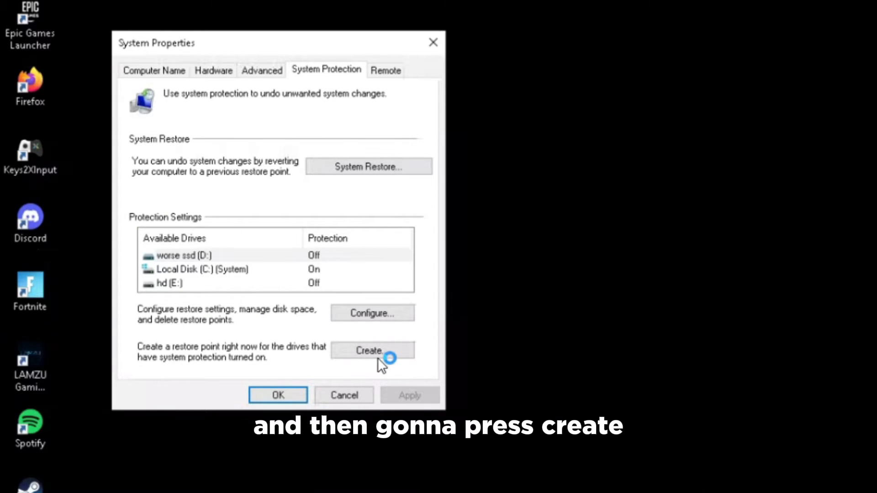
# Create a system restore point described as "BEFORE XILLYS AMD VIDEO" and dismiss the completion message.
pyautogui.click(371, 358)
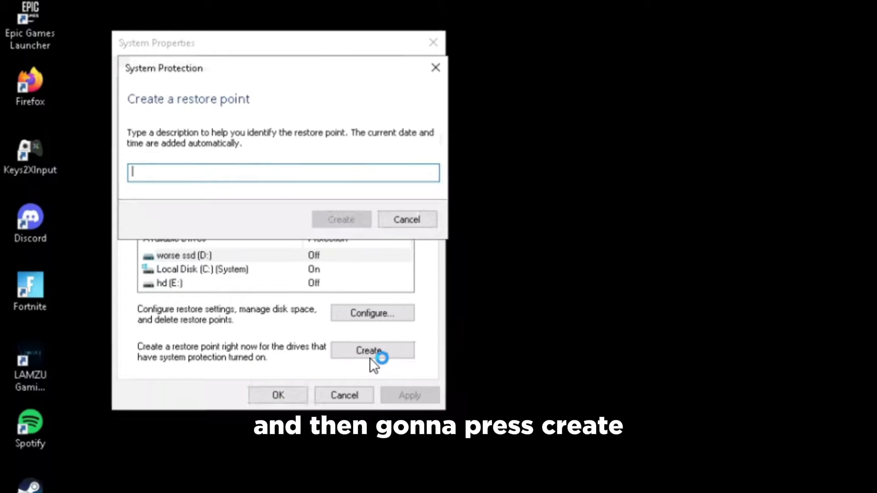
pyautogui.write('BEFORE CXILL')
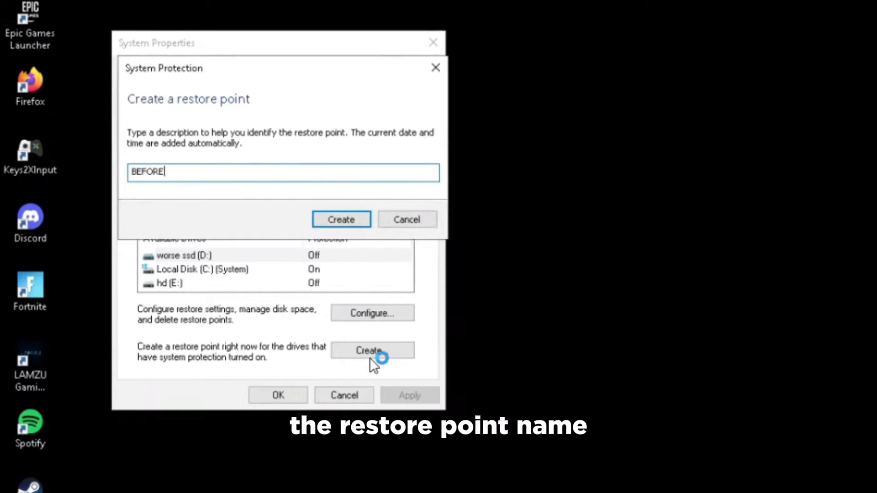
pyautogui.press('BackSpace')
pyautogui.press('BackSpace')
pyautogui.press('BackSpace')
pyautogui.press('BackSpace')
pyautogui.press('BackSpace')
pyautogui.write('XILLYS AMD VIDEO')
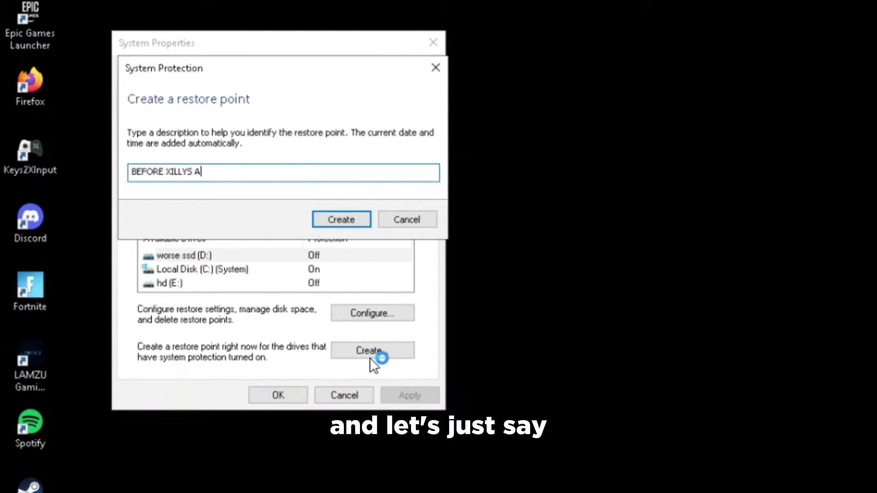
pyautogui.press('Return')
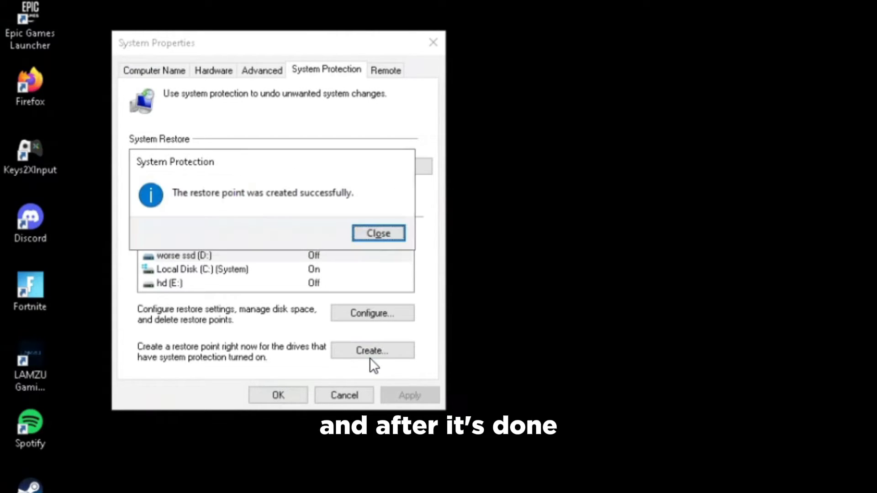
pyautogui.press('Return')
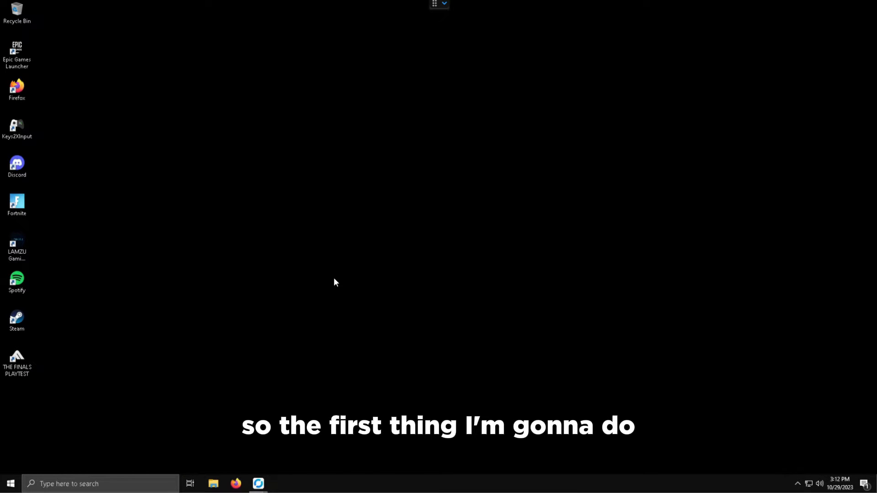
# In Firefox, search for Display Driver Uninstaller and download version 18.0.6.8 from Guru3D's USA mirror.
pyautogui.click(241, 478)
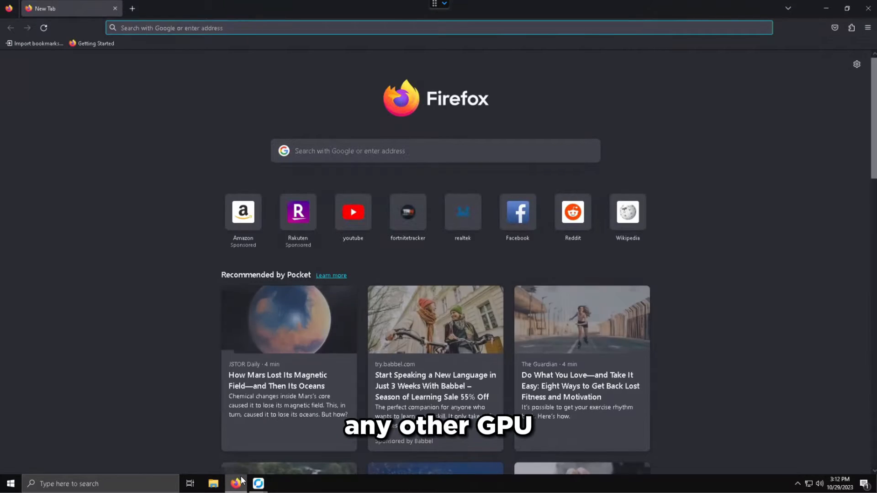
pyautogui.write('display driver uninstlaler')
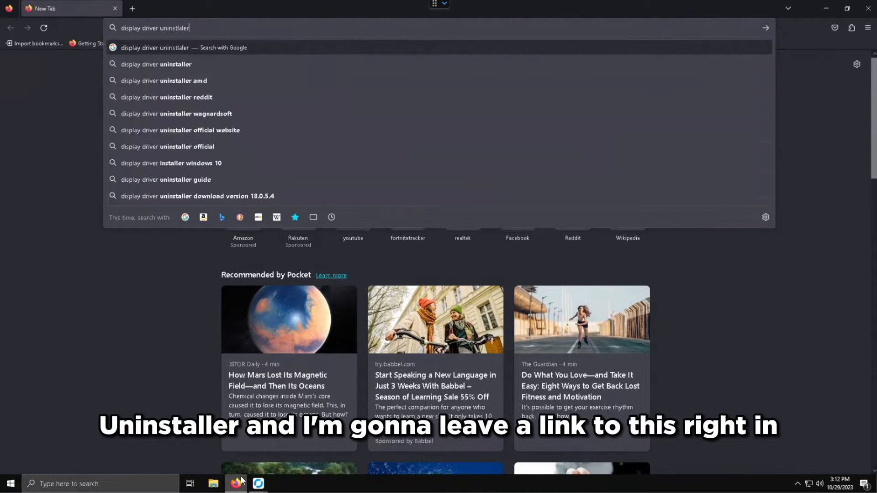
pyautogui.press('Return')
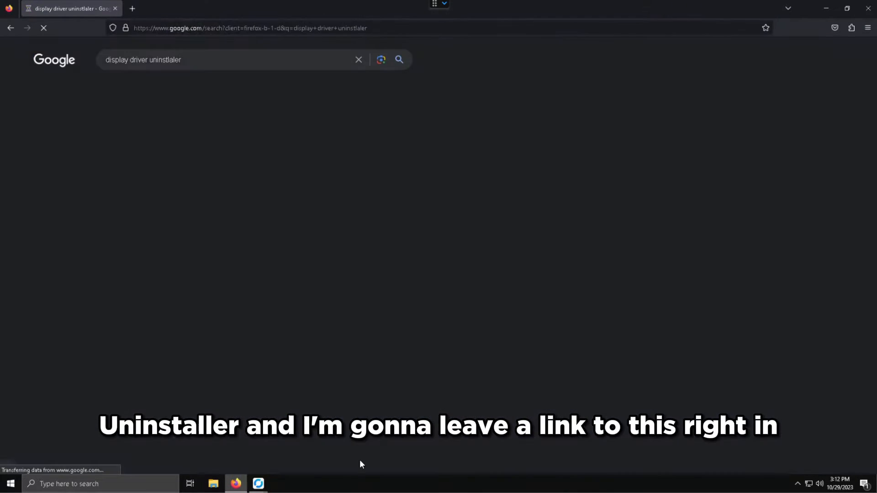
pyautogui.click(274, 187)
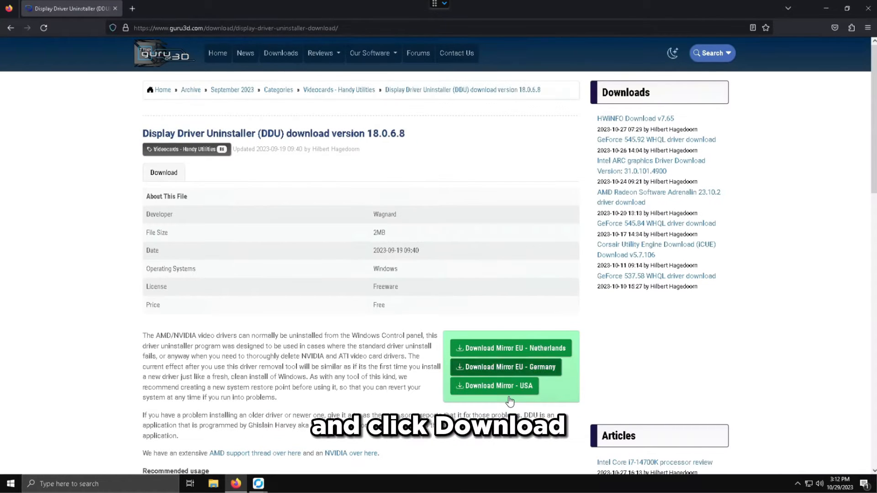
pyautogui.click(509, 394)
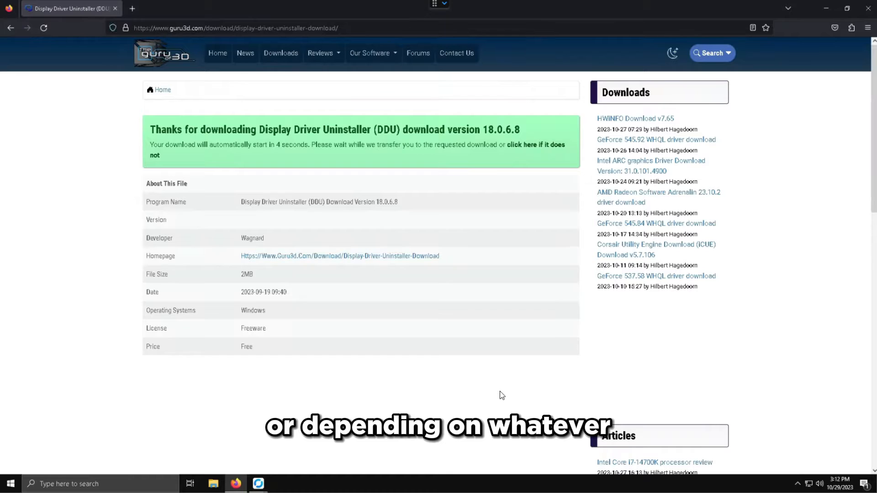
# Extract the downloaded [Guru3D.com]-DDU archive within the Downloads folder, replacing the files already there.
pyautogui.click(824, 51)
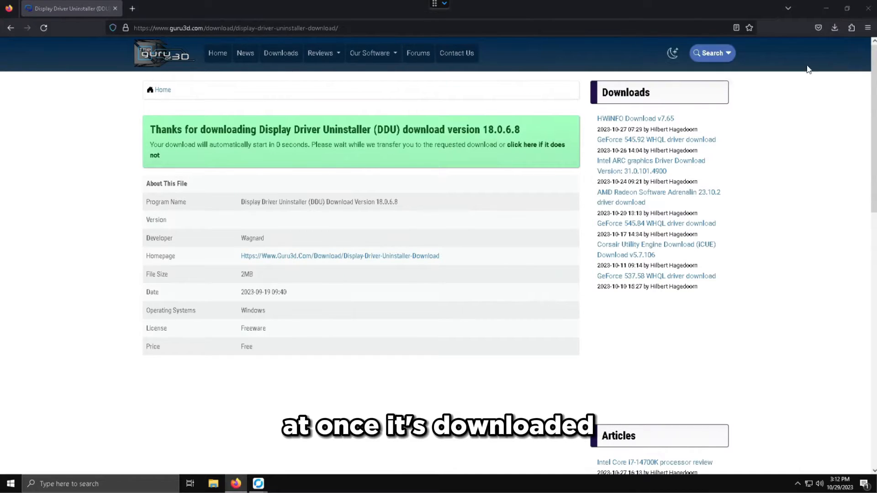
pyautogui.rightClick(312, 173)
pyautogui.click(344, 201)
pyautogui.click(521, 329)
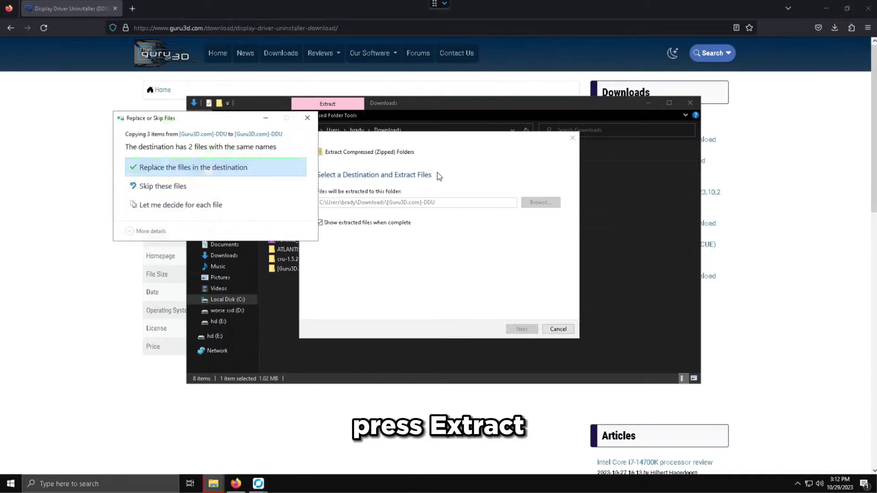
pyautogui.click(224, 189)
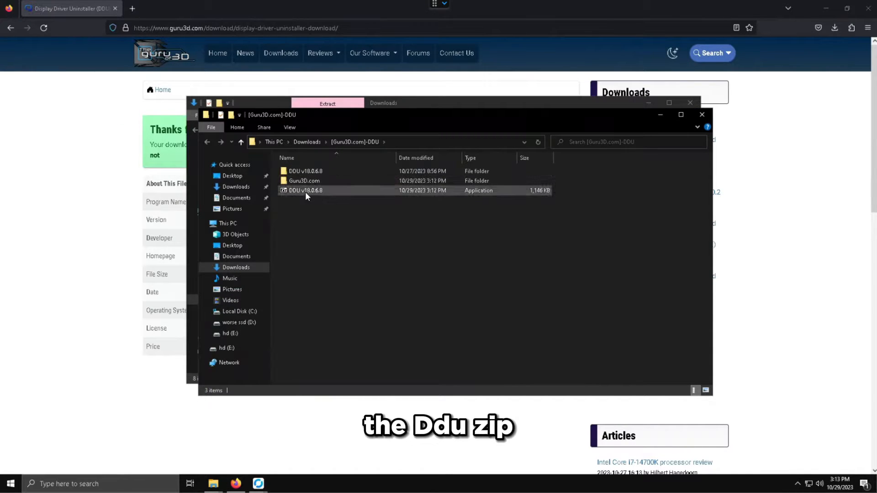
# Run the DDU v18.0.6.8 self-extracting archive and extract it into the [Guru3D.com]-DDU folder, overwriting the existing files.
pyautogui.doubleClick(305, 191)
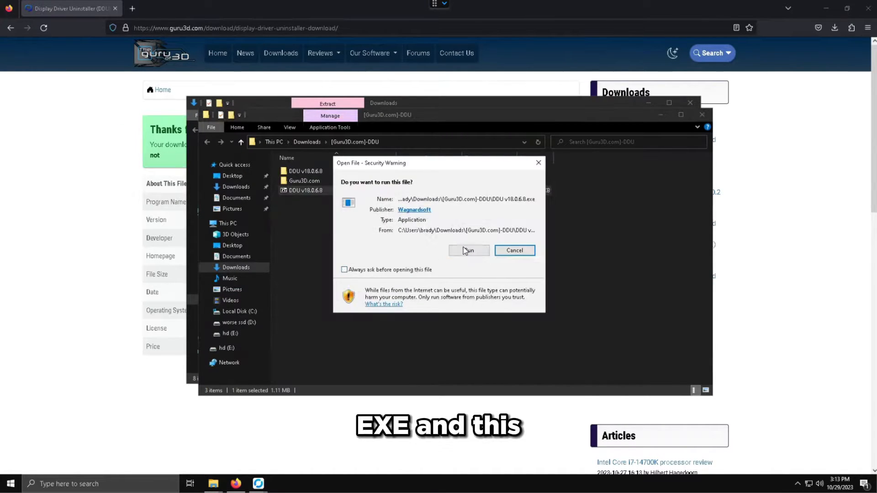
pyautogui.click(469, 250)
pyautogui.click(442, 263)
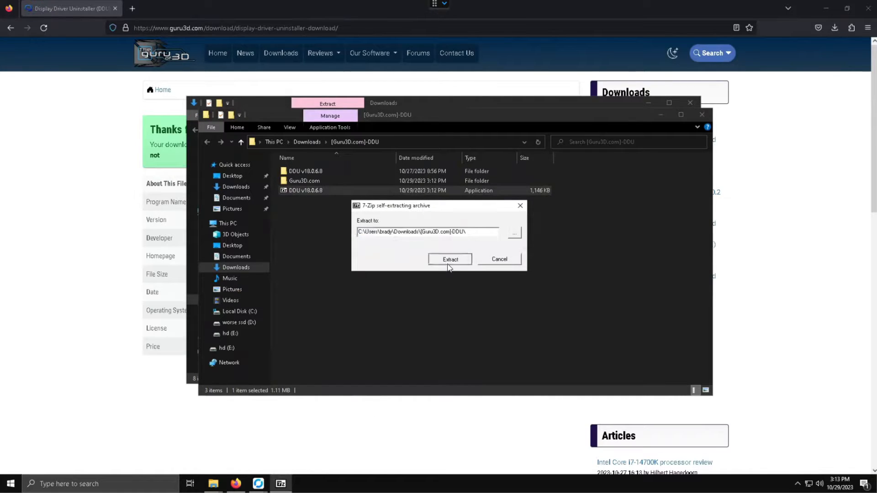
pyautogui.click(432, 295)
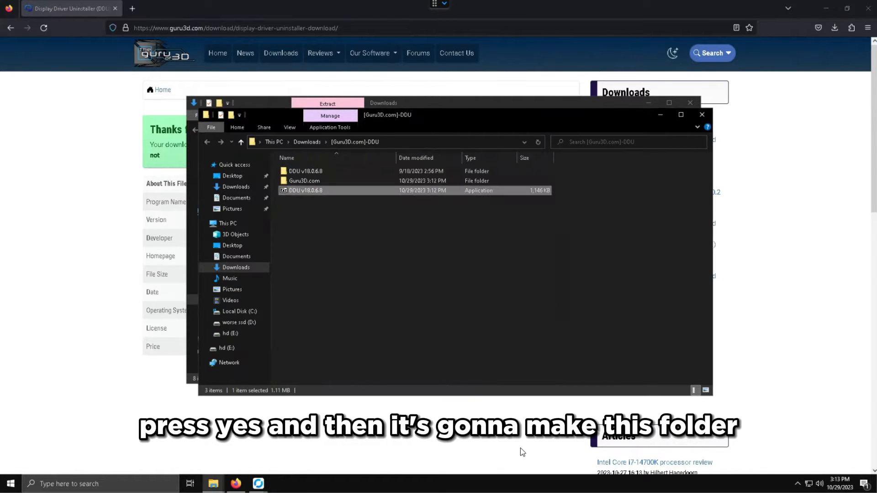
# Launch Display Driver Uninstaller from the DDU v18.0.6.8 folder and dismiss the Safe Mode recommendation.
pyautogui.doubleClick(308, 170)
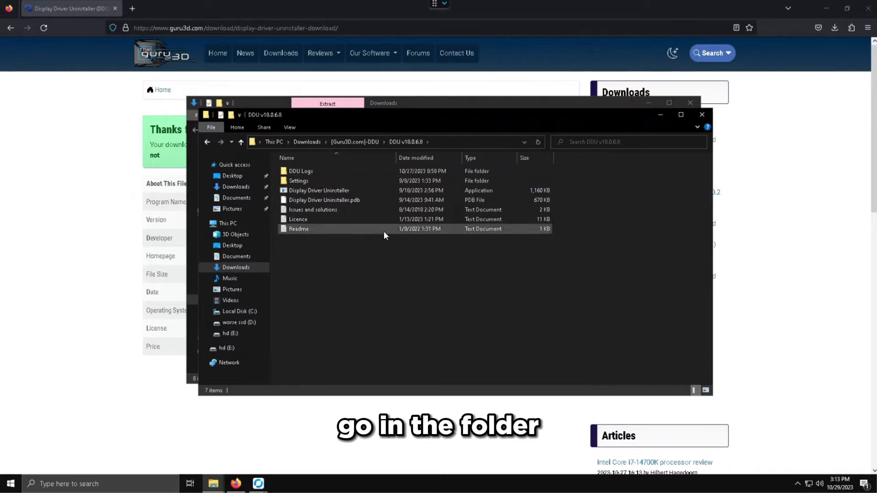
pyautogui.doubleClick(290, 191)
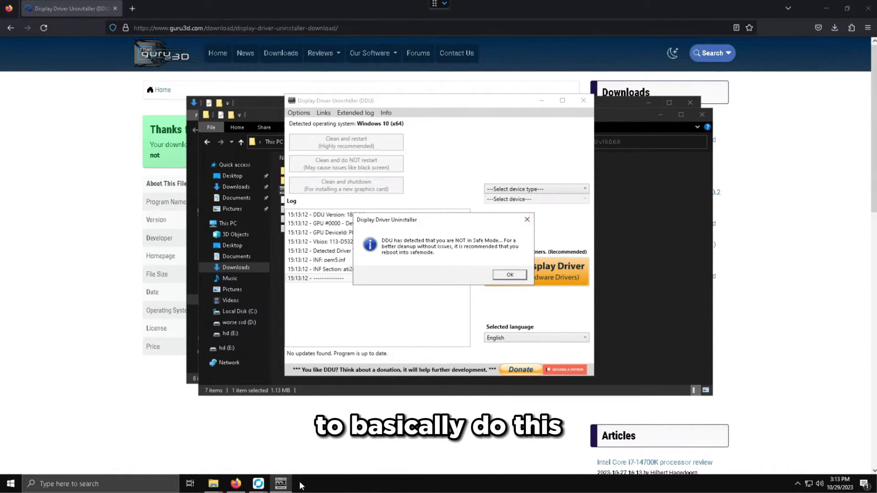
pyautogui.moveTo(258, 483)
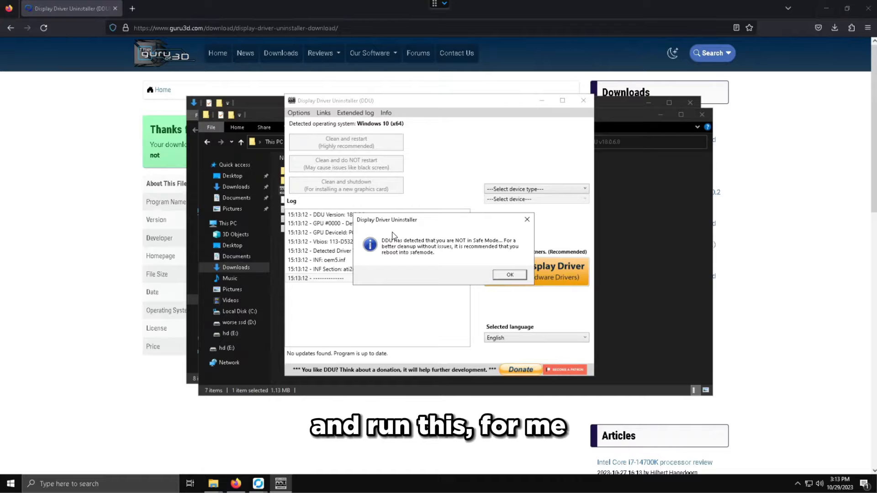
pyautogui.click(509, 274)
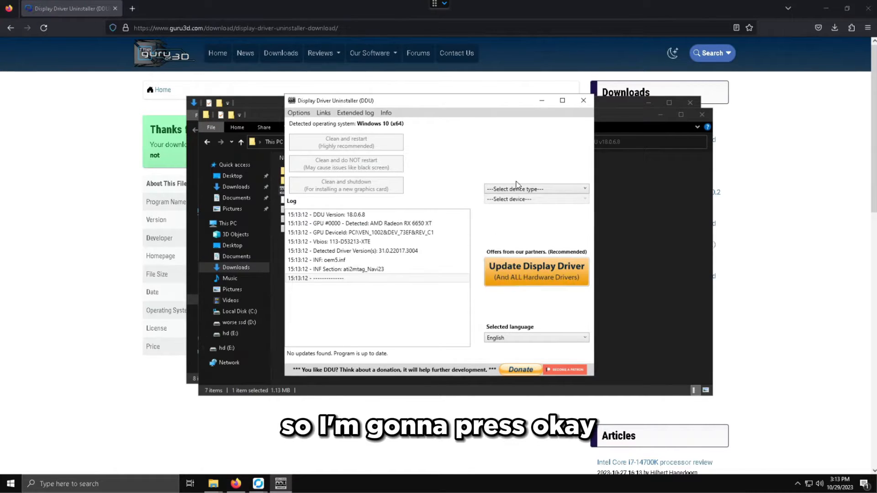
# Set the device type to GPU and keep AMD as the device for driver removal.
pyautogui.click(507, 187)
pyautogui.click(505, 190)
pyautogui.click(505, 191)
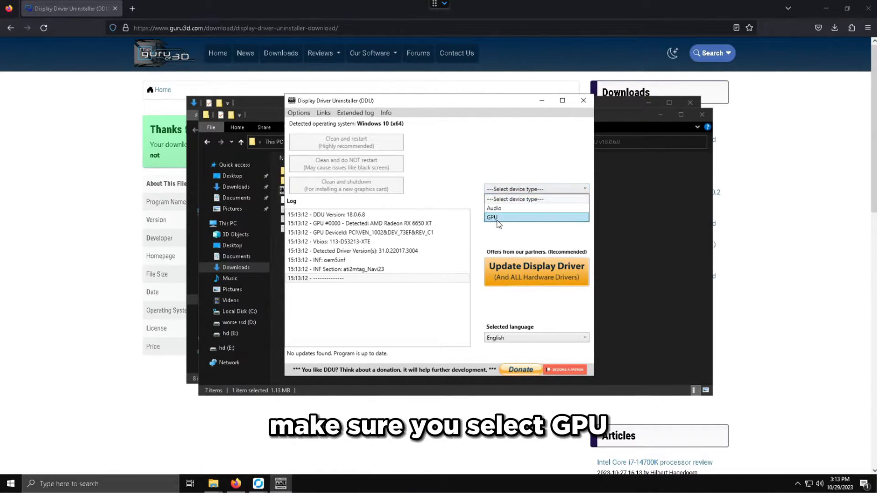
pyautogui.click(497, 219)
pyautogui.click(502, 200)
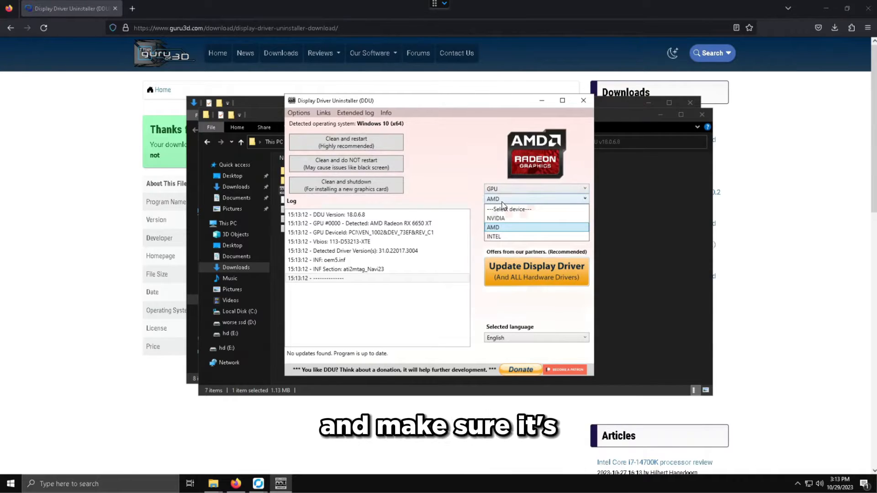
pyautogui.click(501, 203)
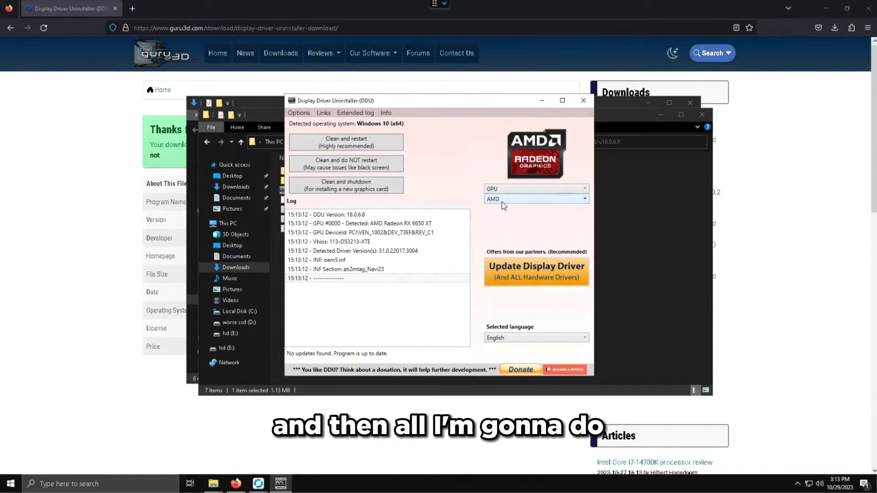
# After reviewing the cleanup options, clean the AMD graphics driver without restarting and exit Display Driver Uninstaller.
pyautogui.click(305, 116)
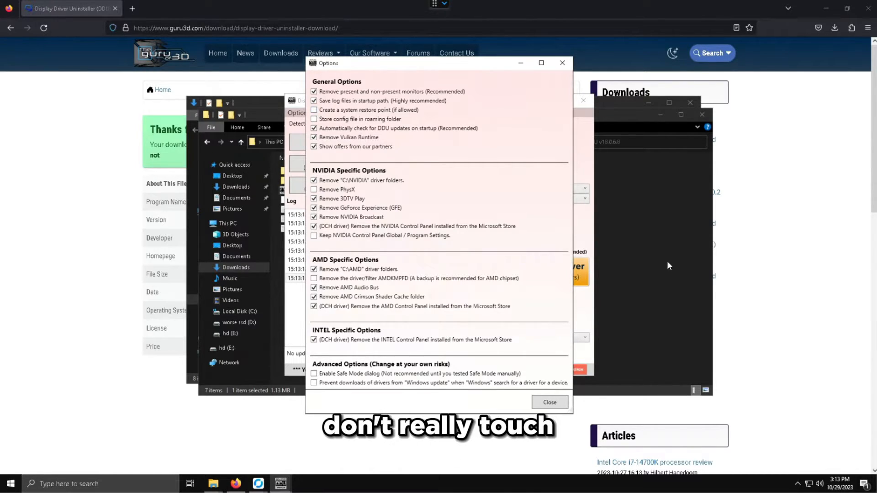
pyautogui.click(551, 404)
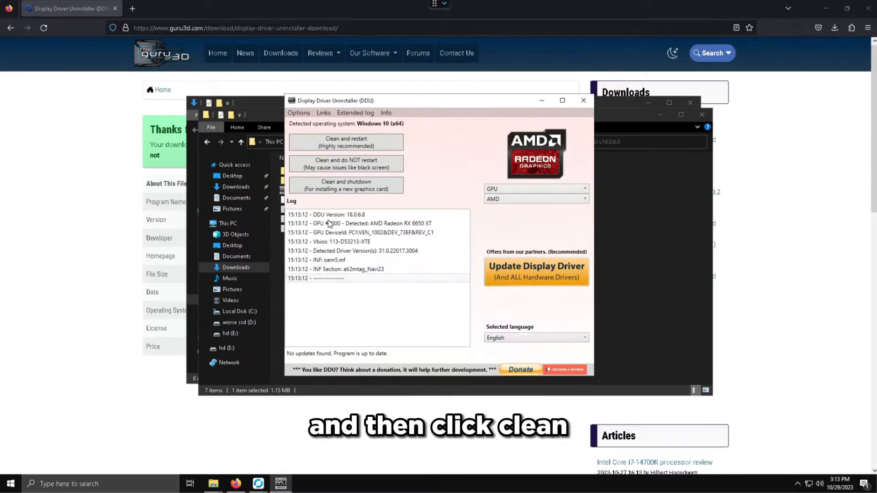
pyautogui.click(349, 164)
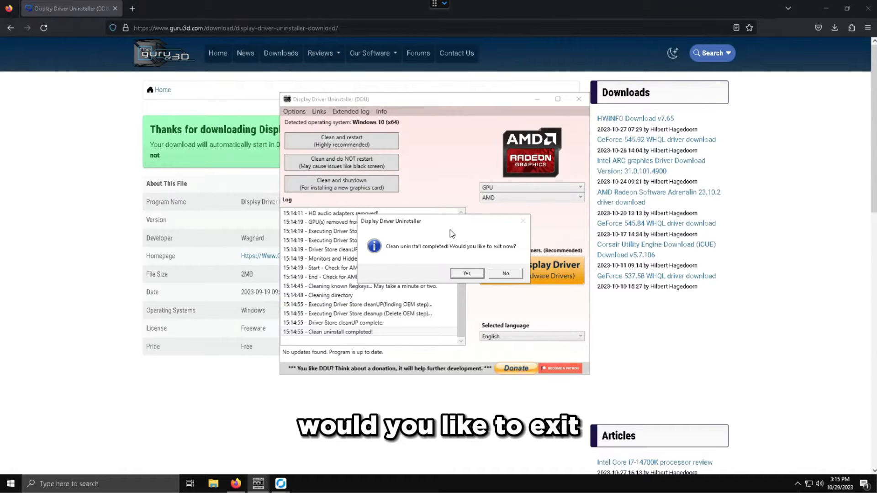
pyautogui.click(468, 275)
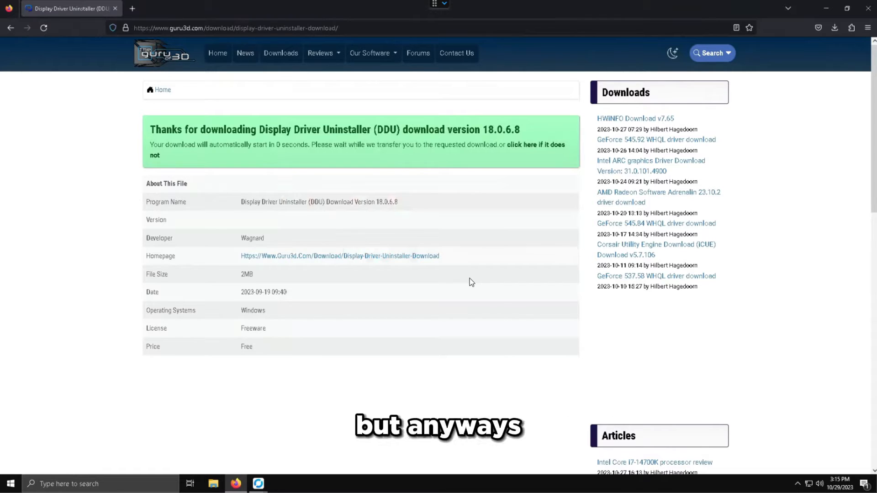
# Search the web for "radeon drivers" and open the AMD Drivers and Support page.
pyautogui.click(353, 27)
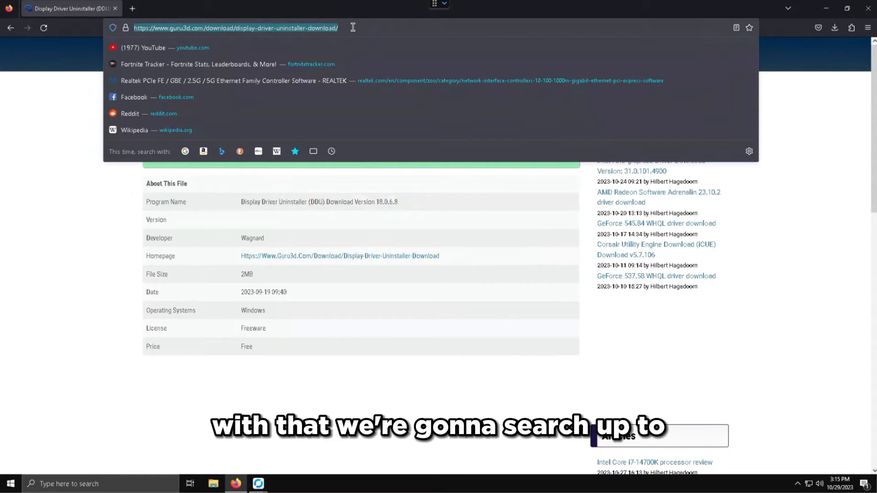
pyautogui.write('radeon drivers')
pyautogui.press('Return')
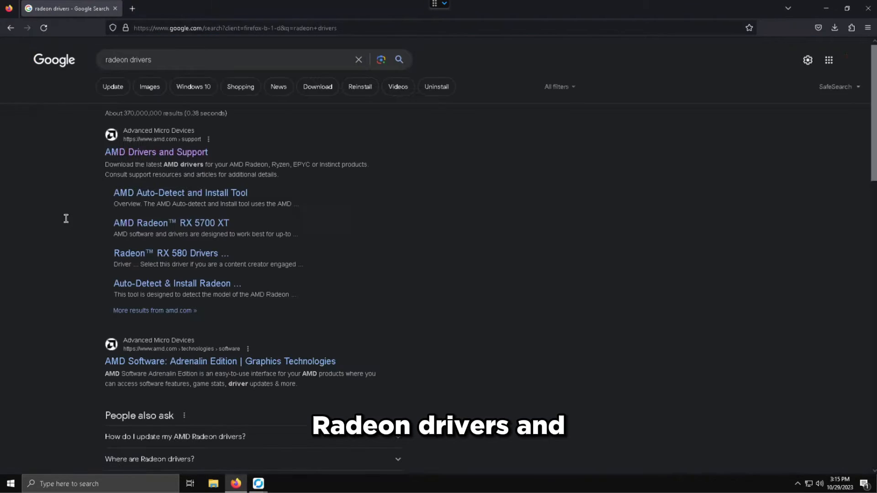
pyautogui.click(140, 152)
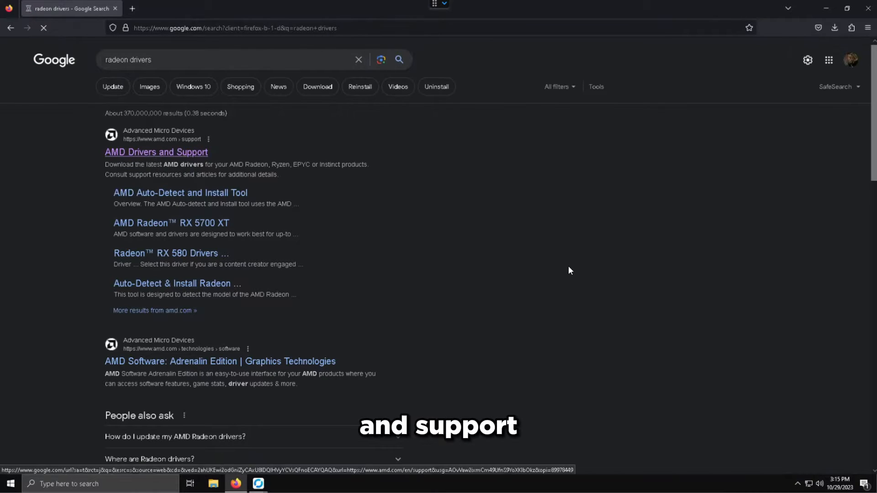
# Select the AMD Radeon RX 6650 XT from the RX 6000 and RX 6600 Series and submit the product choice.
pyautogui.scroll(-3, 457, 345)
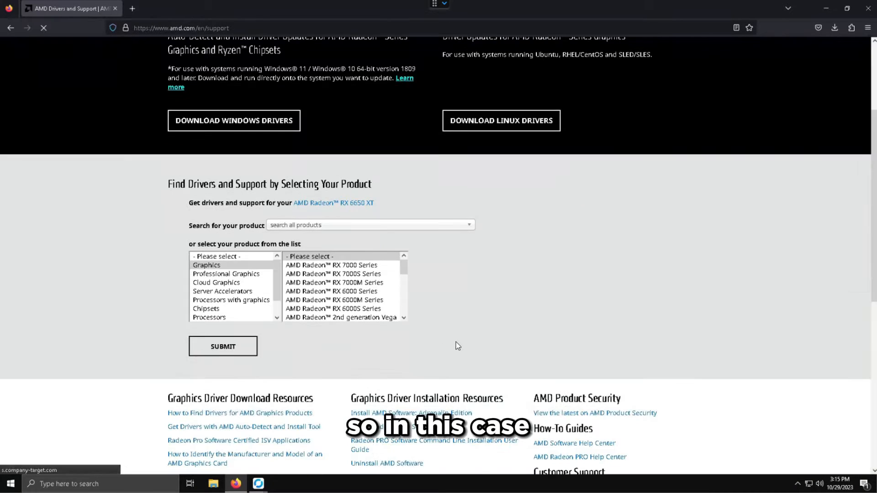
pyautogui.click(336, 292)
pyautogui.click(482, 292)
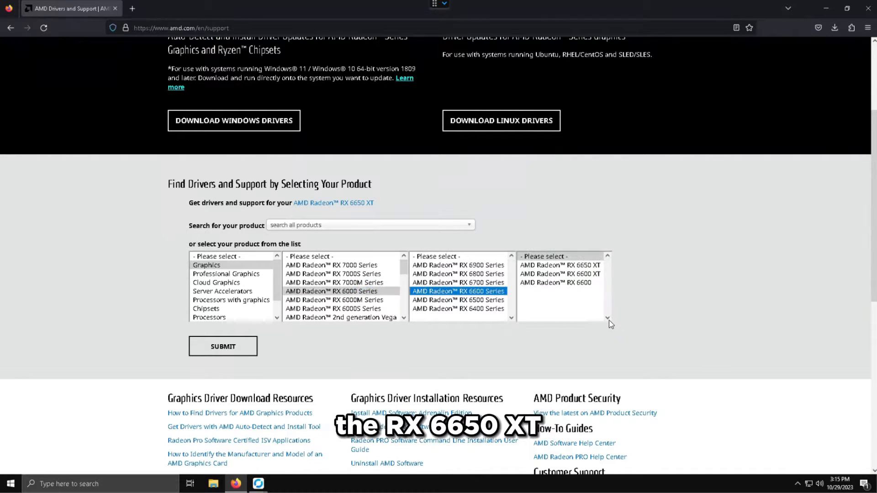
pyautogui.click(585, 267)
pyautogui.click(223, 346)
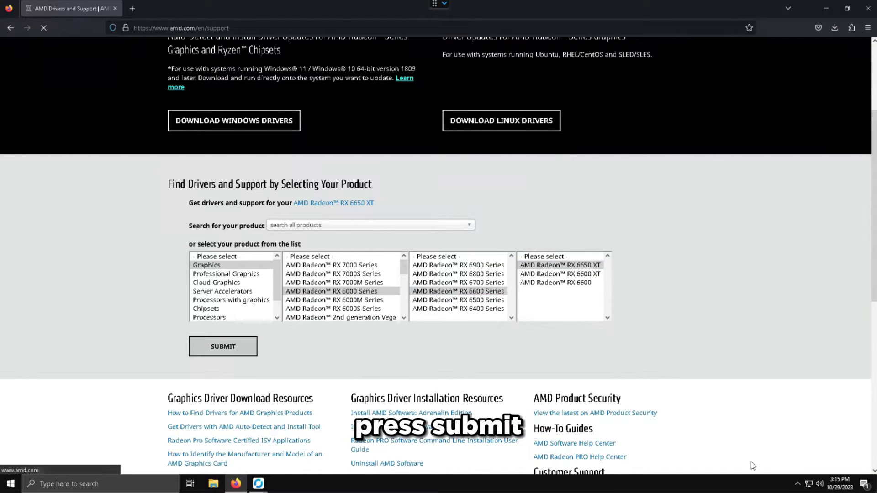
# Download the AMD Software: Adrenalin Edition 23.10.2 driver for Windows 10 64-Bit Edition.
pyautogui.scroll(-2, 456, 358)
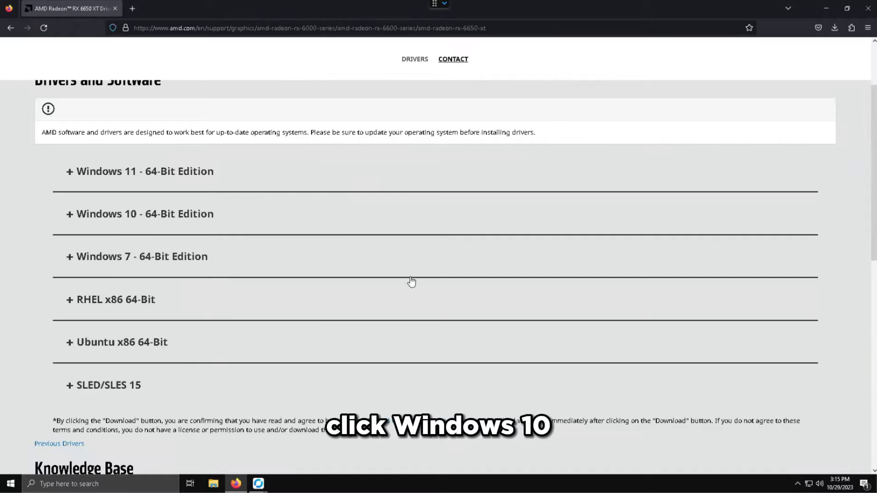
pyautogui.click(106, 222)
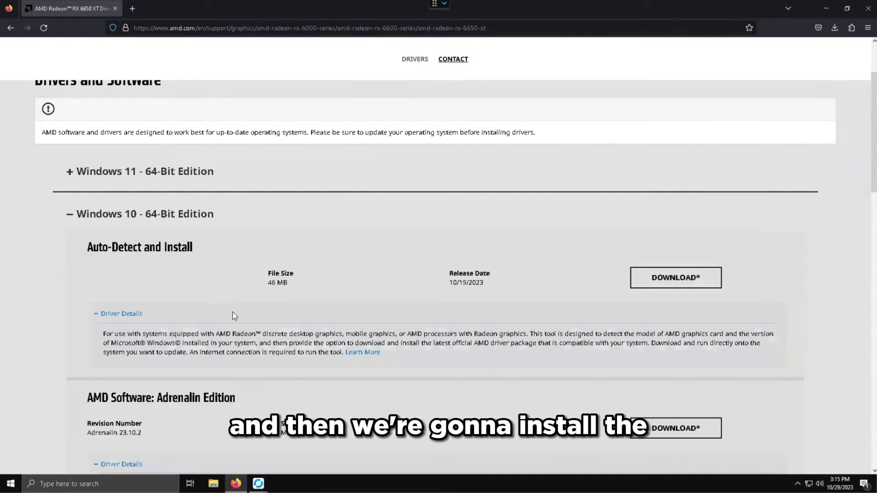
pyautogui.scroll(-2, 232, 311)
pyautogui.moveTo(287, 330); pyautogui.dragTo(149, 338)
pyautogui.click(139, 332)
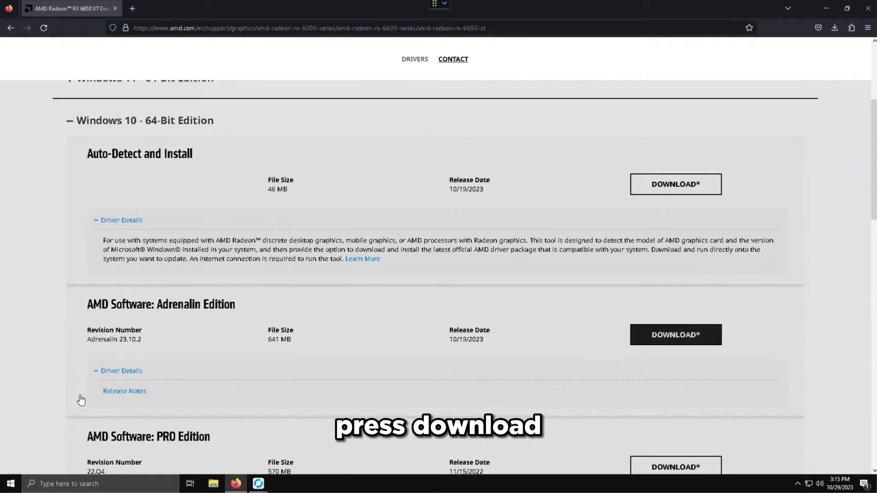
pyautogui.click(675, 334)
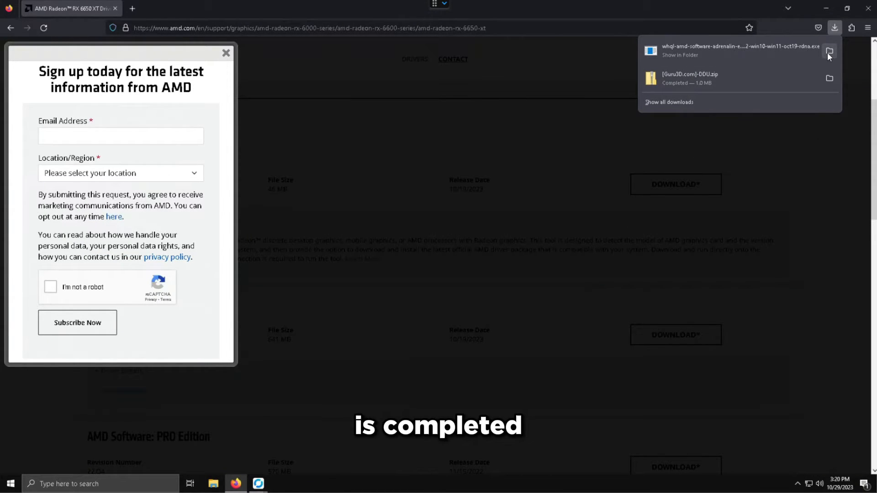
# Show the downloaded Adrenalin installer in its folder and extract it with 7-Zip into its own folder in Downloads.
pyautogui.click(829, 52)
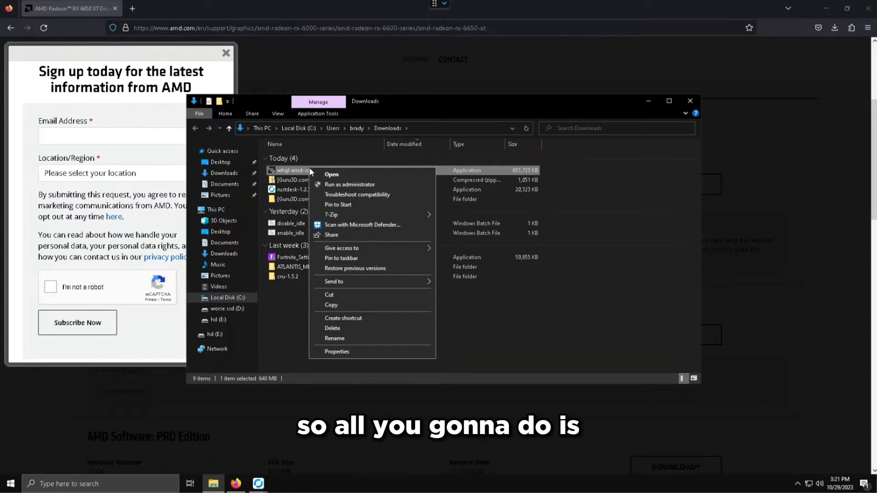
pyautogui.moveTo(348, 215)
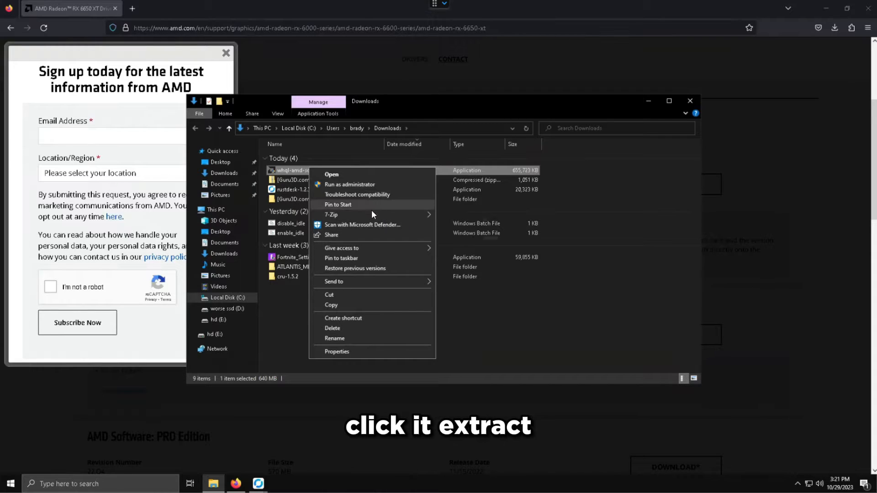
pyautogui.click(474, 237)
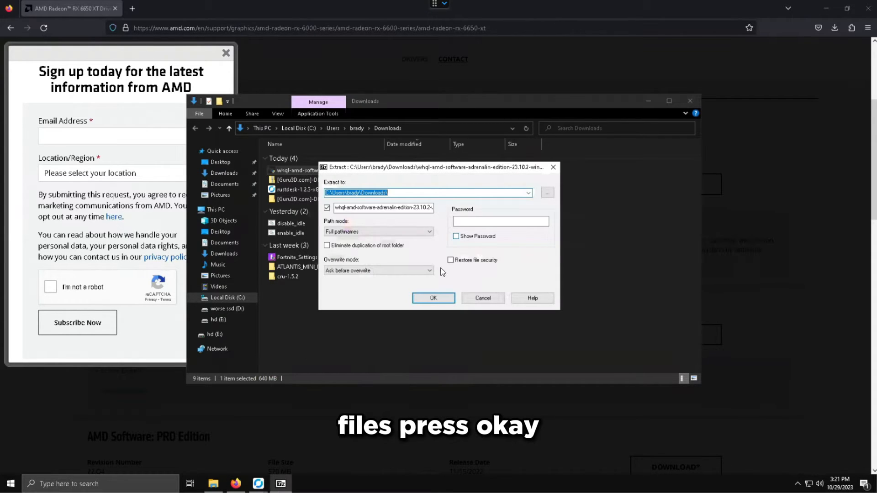
pyautogui.click(425, 302)
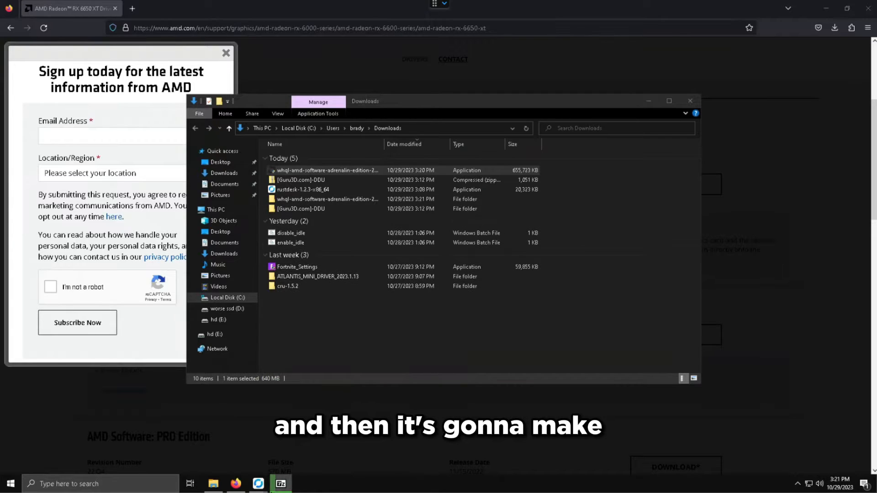
# In the extracted driver folder, go to Packages\Drivers and delete the Audio folder.
pyautogui.doubleClick(280, 199)
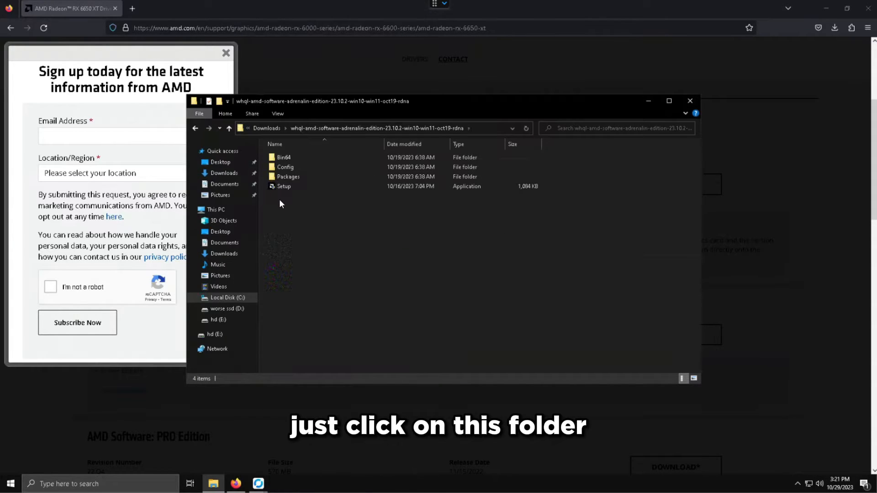
pyautogui.doubleClick(310, 176)
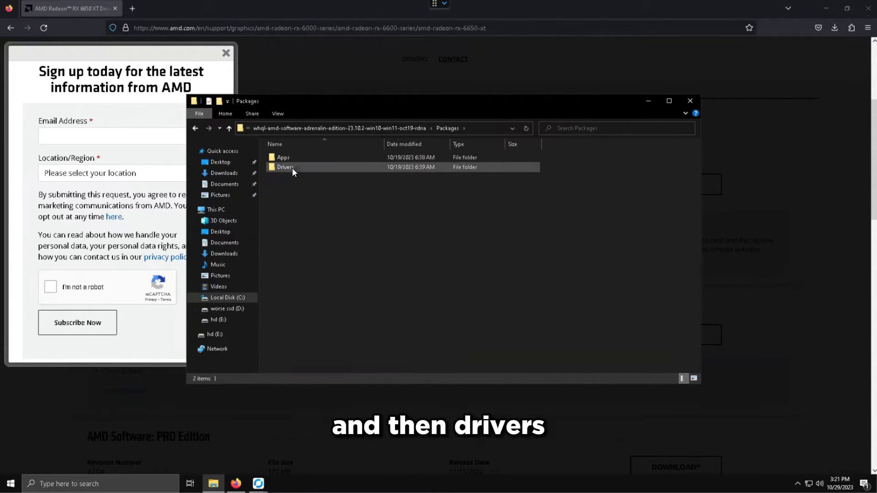
pyautogui.doubleClick(292, 168)
pyautogui.click(299, 160)
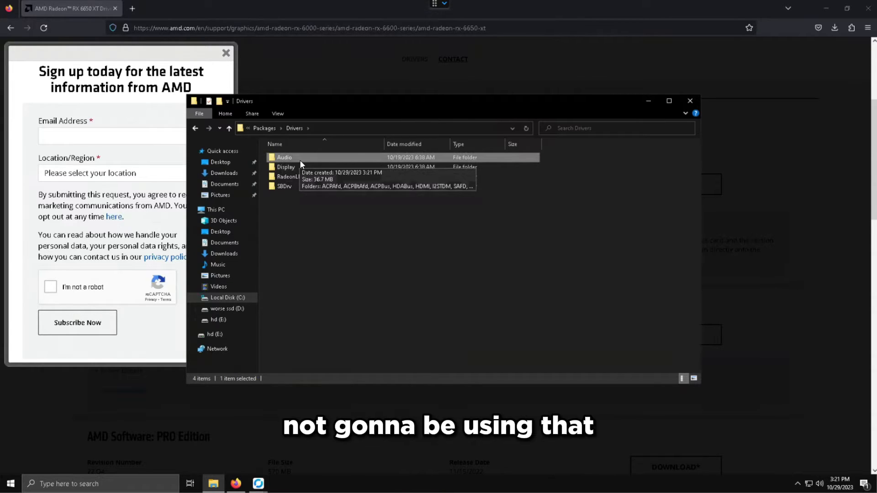
pyautogui.press('Delete')
# In Display\WT6A_INF, delete the seven folders from amdafd through amdxe, keeping B396804 and the two u0396906 files.
pyautogui.doubleClick(300, 160)
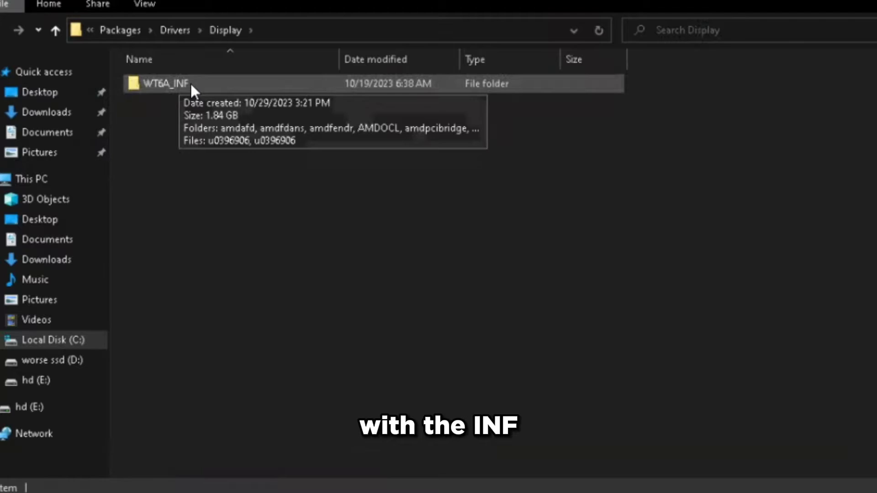
pyautogui.doubleClick(196, 84)
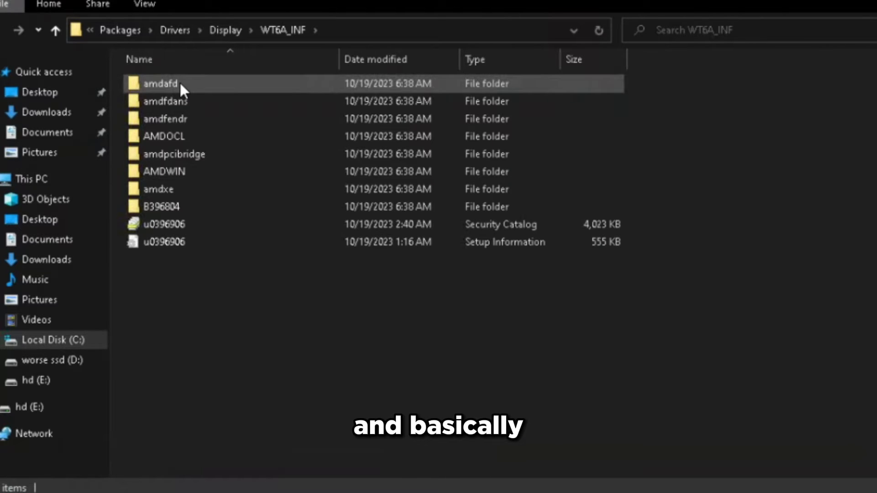
pyautogui.click(180, 84)
pyautogui.keyDown('shift'); pyautogui.click(148, 190); pyautogui.keyUp('shift')
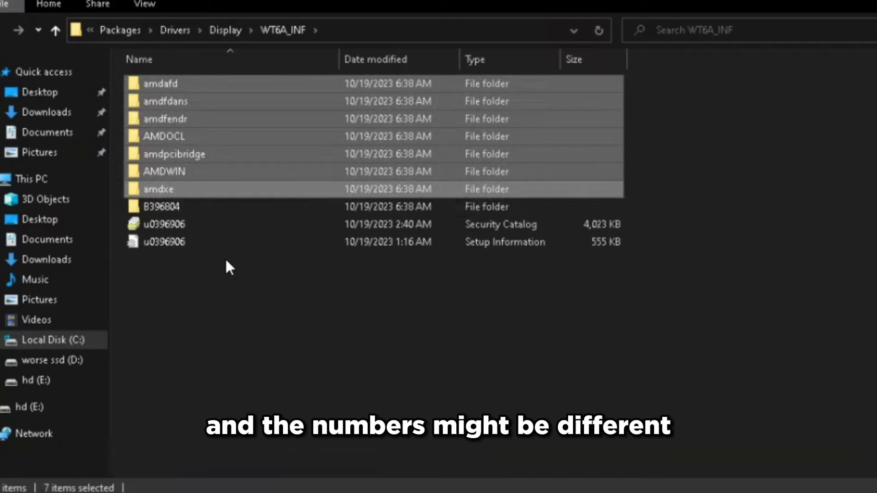
pyautogui.press('Delete')
pyautogui.hotkey('ctrl', 'a')
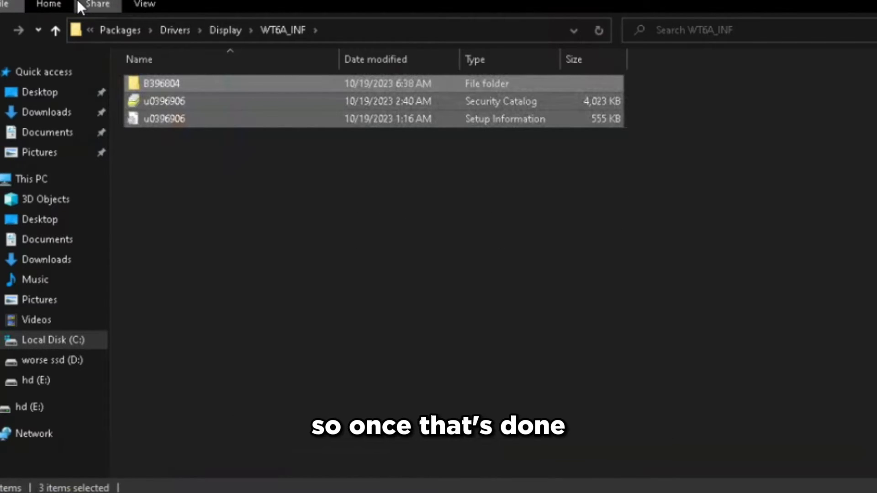
pyautogui.click(128, 87)
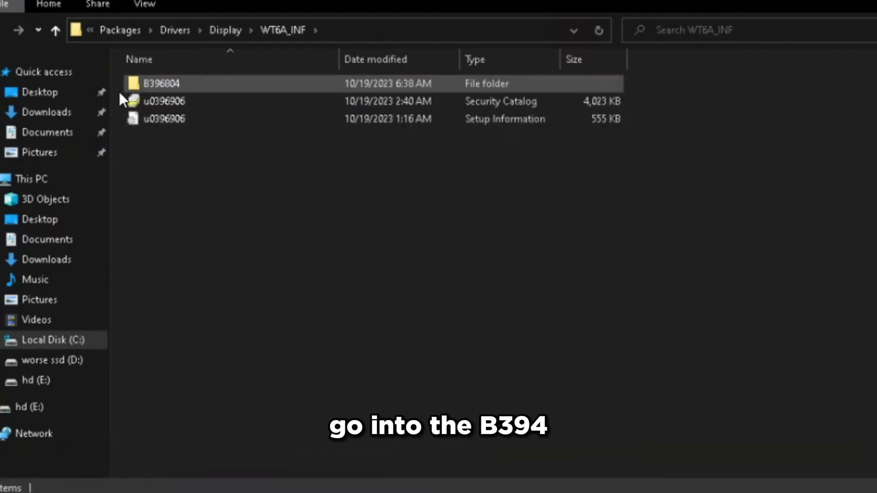
# Open the B396804 folder and extract the ccc2_install application with 7-Zip into a ccc2_install subfolder.
pyautogui.doubleClick(154, 85)
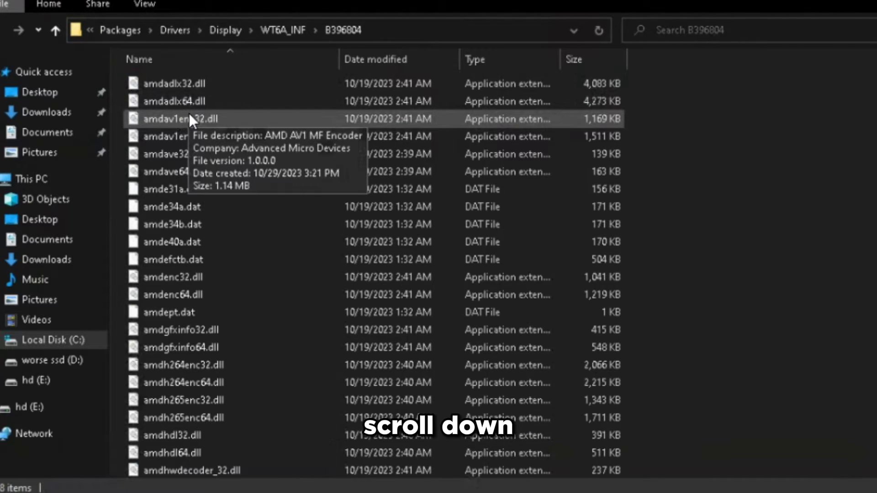
pyautogui.scroll(-15, 267, 226)
pyautogui.scroll(-20, 265, 232)
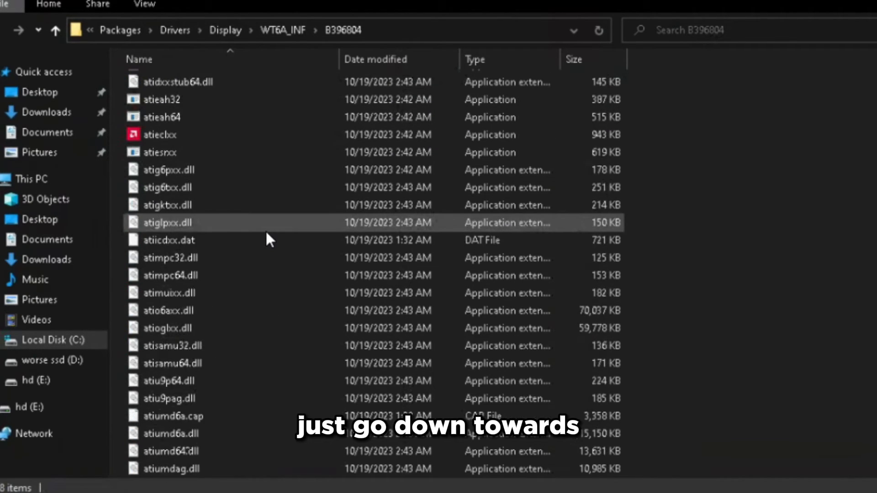
pyautogui.scroll(-3, 267, 237)
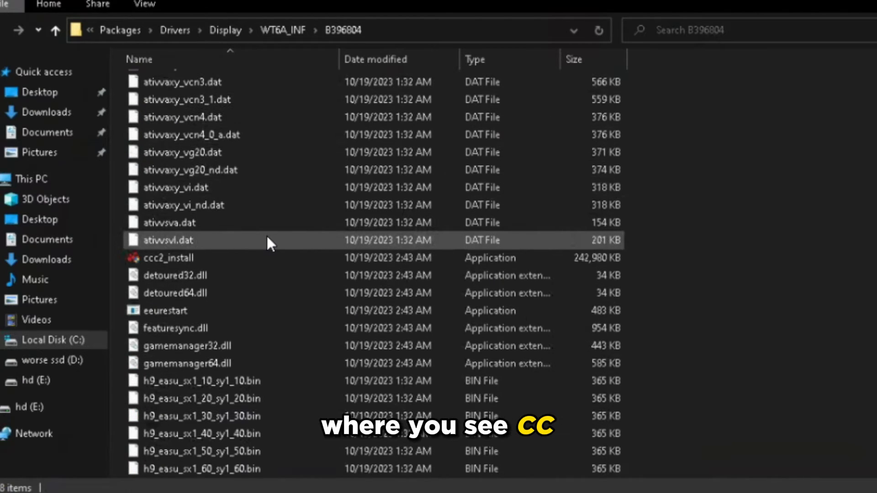
pyautogui.click(157, 261)
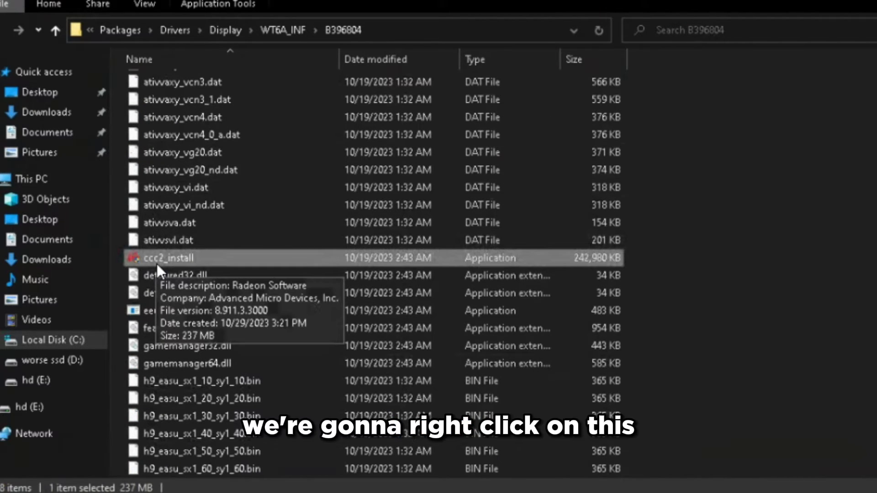
pyautogui.rightClick(157, 264)
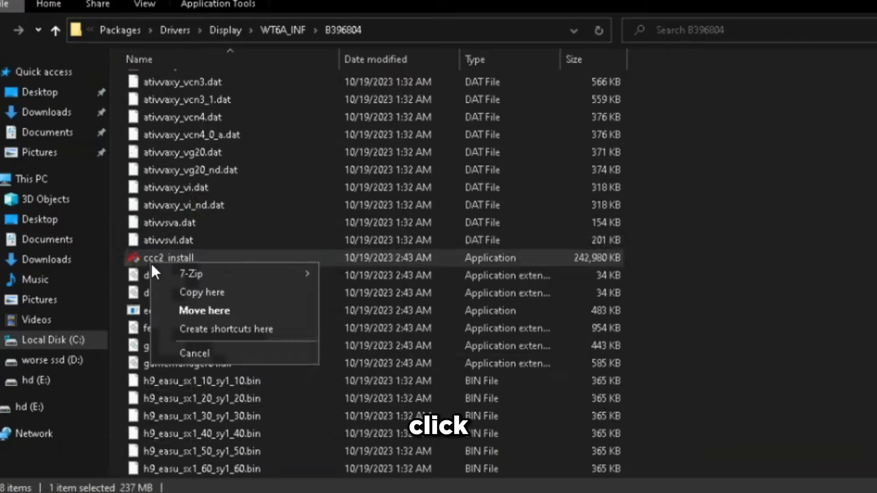
pyautogui.rightClick(200, 257)
pyautogui.moveTo(287, 340)
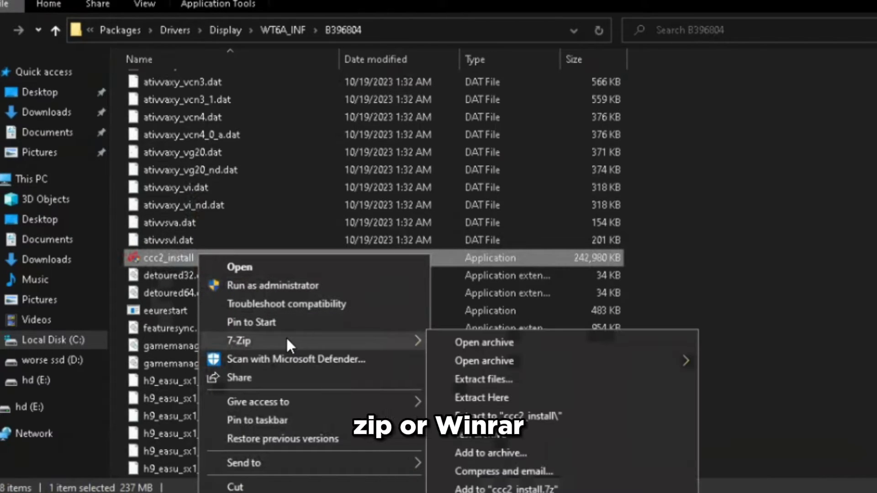
pyautogui.click(568, 382)
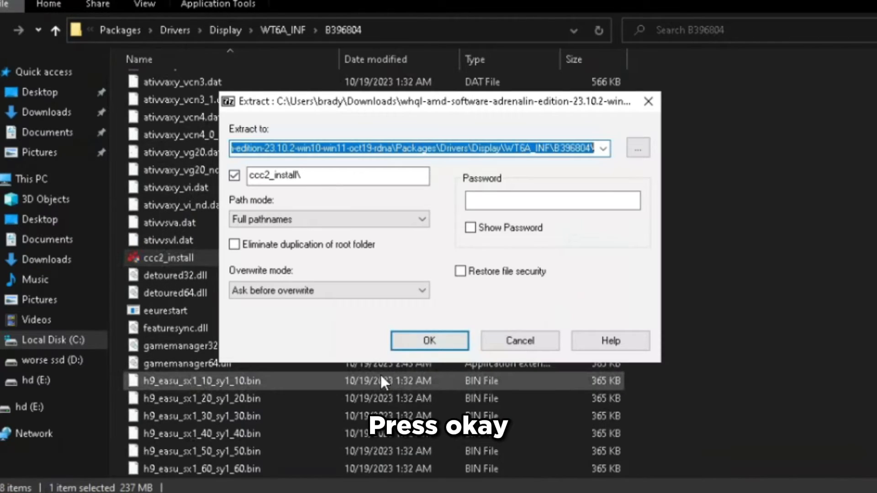
pyautogui.click(429, 341)
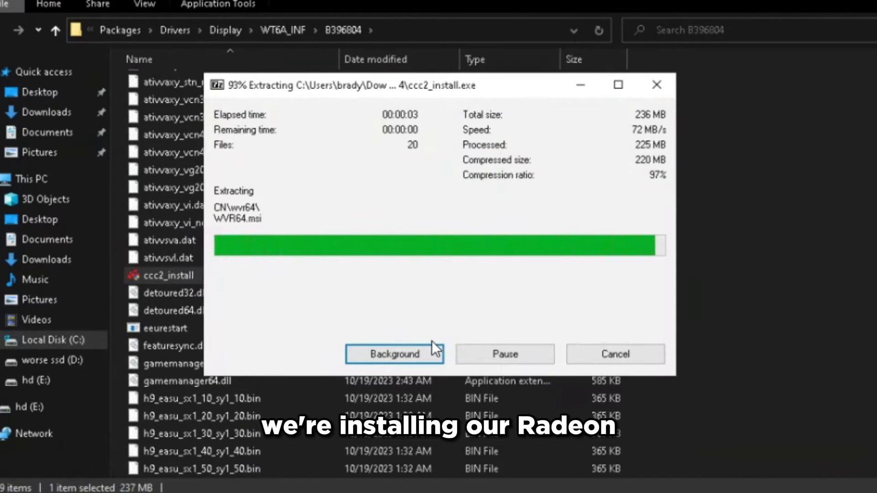
# Go into the extracted ccc2_install\CN\cnext\cnext64 folder and run the ccc-next64 Windows installer.
pyautogui.scroll(20, 431, 341)
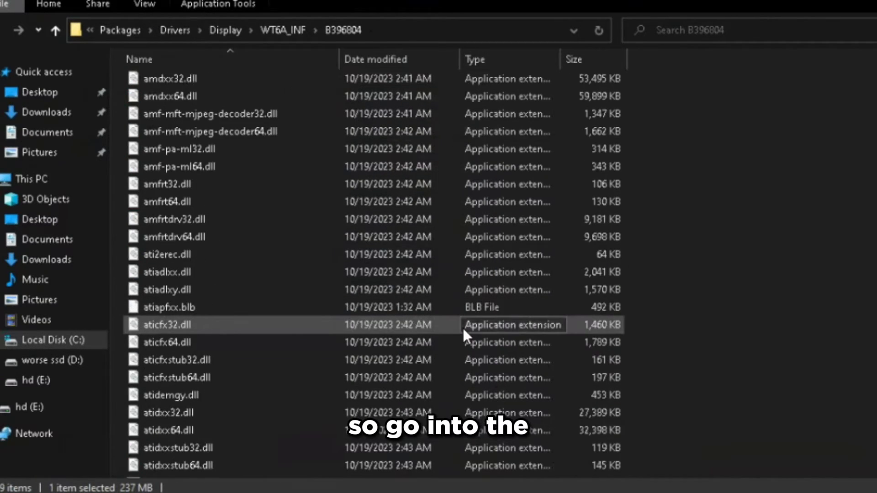
pyautogui.scroll(15, 462, 331)
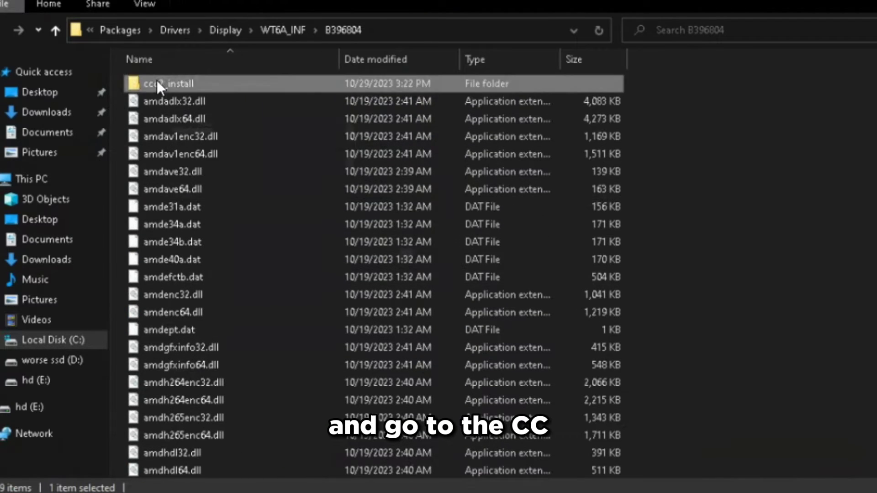
pyautogui.doubleClick(157, 82)
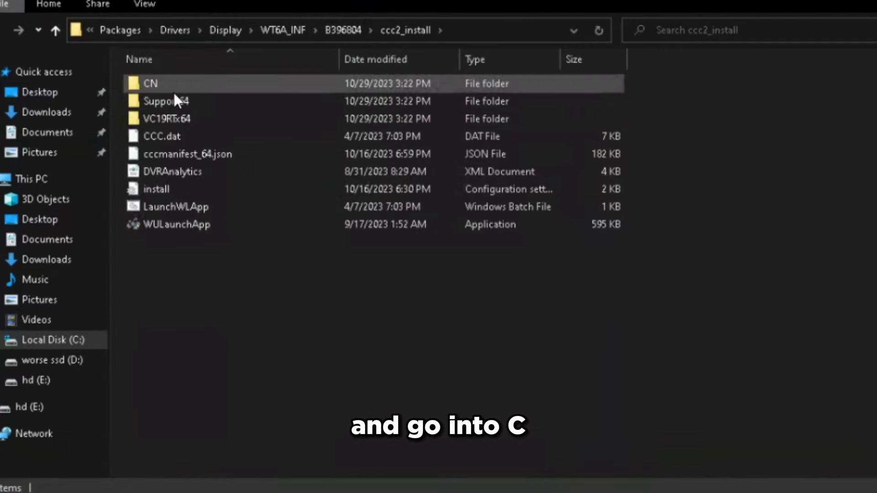
pyautogui.doubleClick(160, 90)
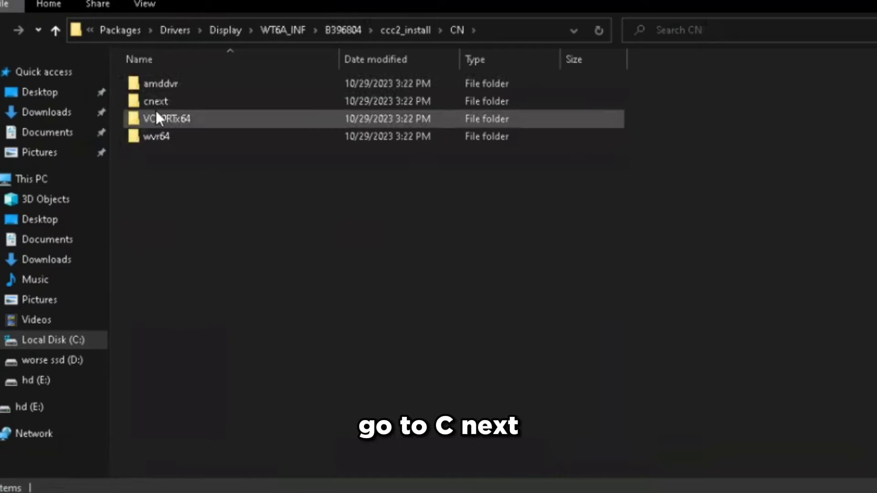
pyautogui.doubleClick(167, 101)
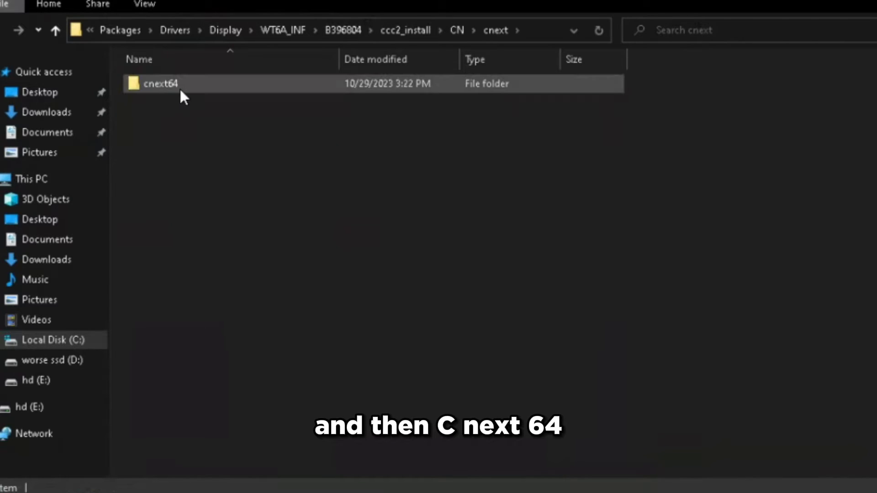
pyautogui.click(190, 88)
pyautogui.doubleClick(190, 87)
pyautogui.click(173, 102)
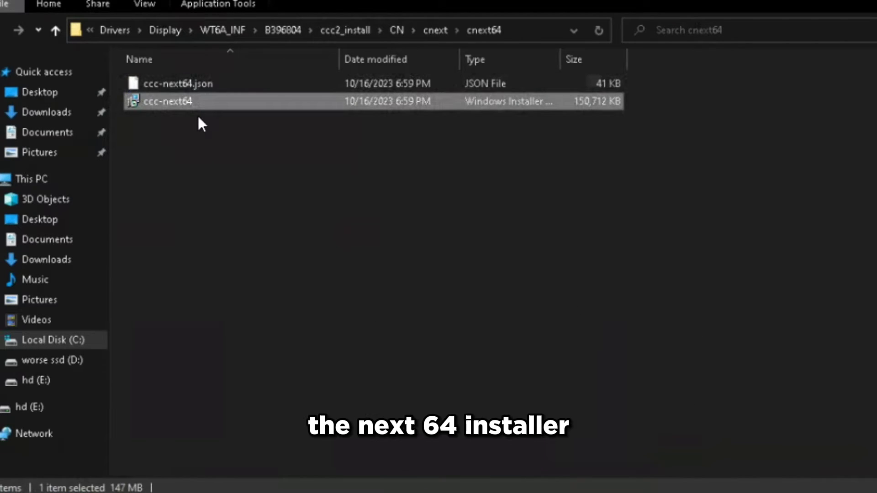
pyautogui.doubleClick(169, 105)
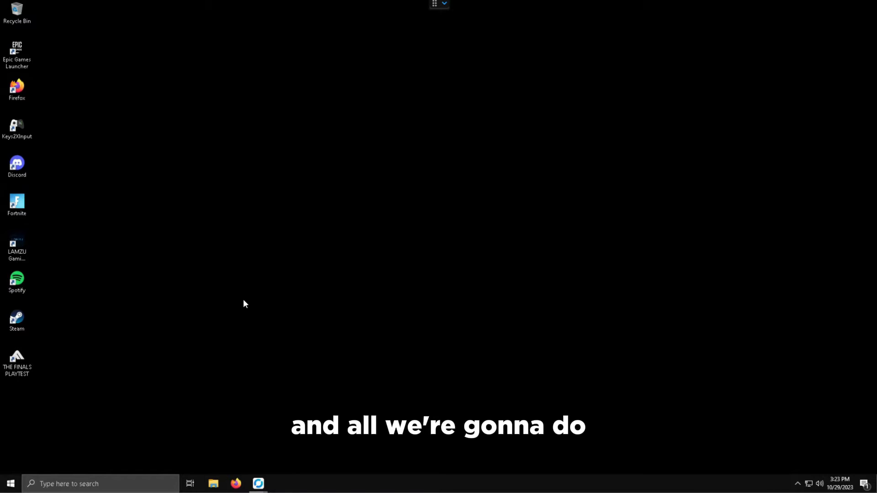
# Open Device Manager and list the devices by connection.
pyautogui.press('super')
pyautogui.write('devi')
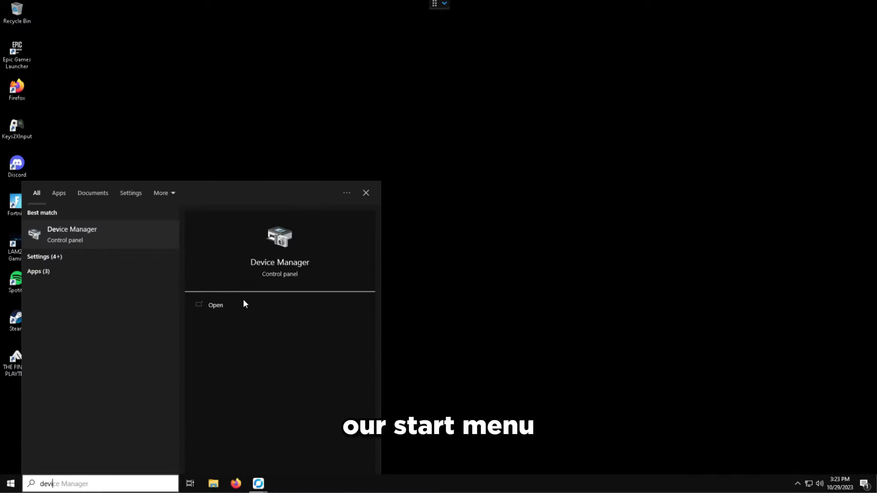
pyautogui.write('ce')
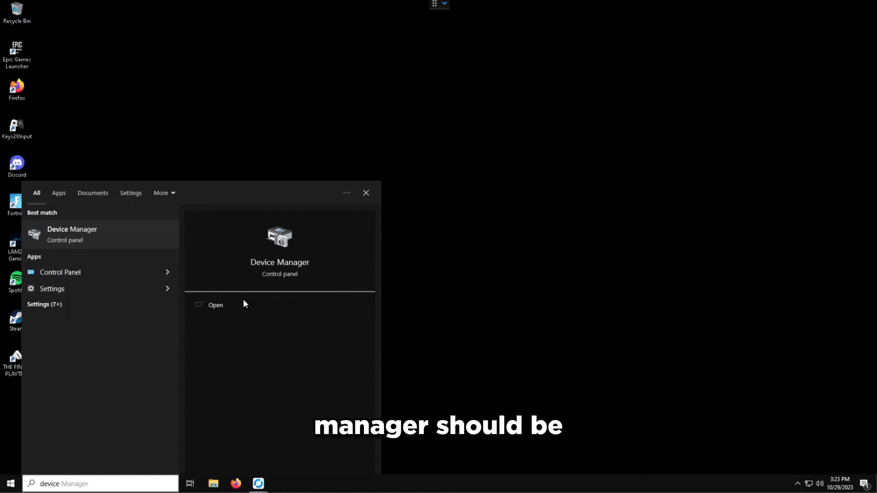
pyautogui.click(223, 304)
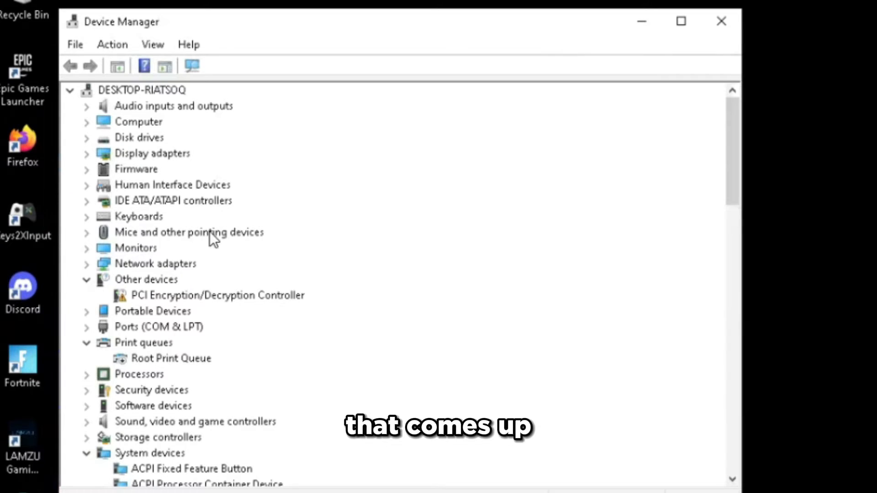
pyautogui.click(156, 46)
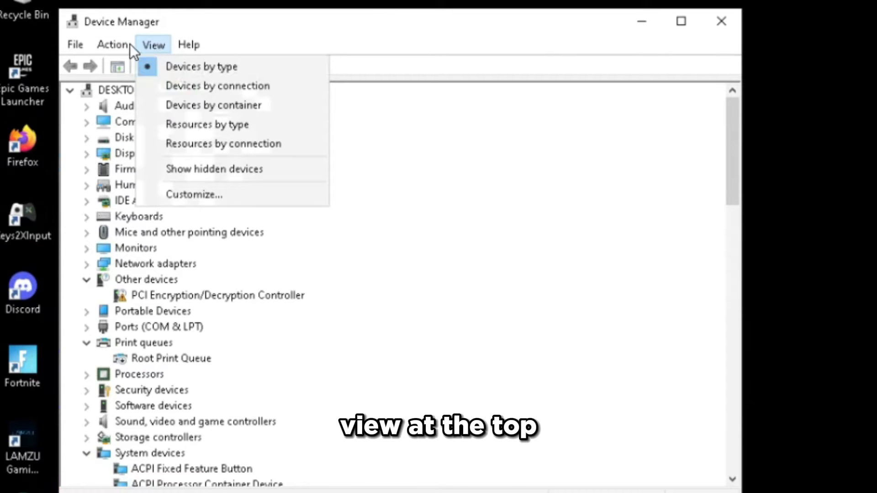
pyautogui.click(195, 88)
# Expand the PCI-to-PCI bridges and AMD PCI Express switch ports down to the Microsoft Basic Display Adapter and select it.
pyautogui.scroll(-10, 203, 299)
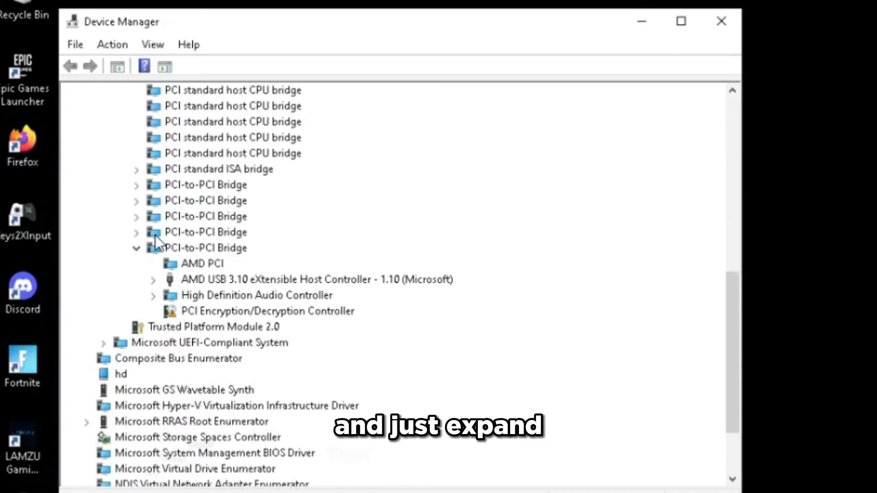
pyautogui.click(137, 232)
pyautogui.click(137, 217)
pyautogui.click(136, 201)
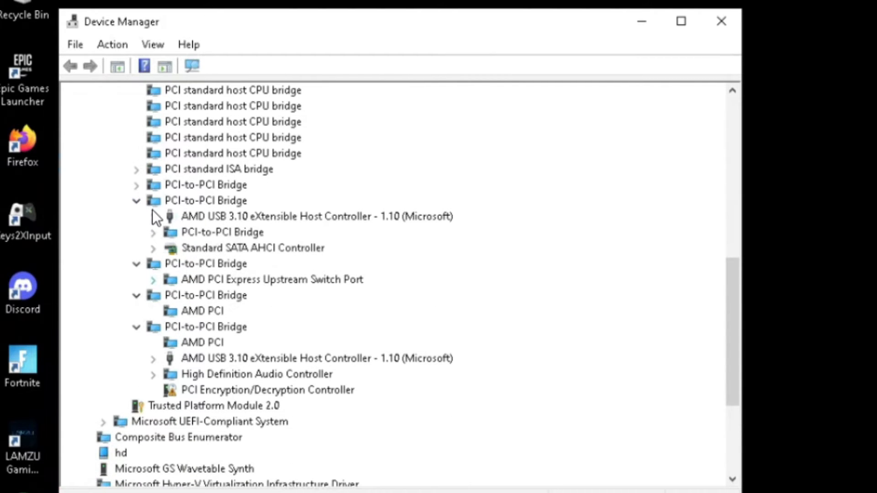
pyautogui.click(153, 279)
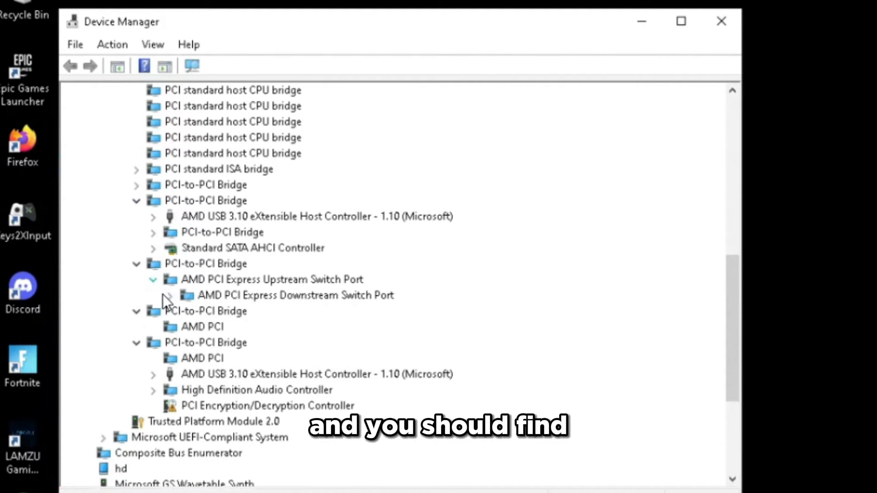
pyautogui.click(169, 295)
pyautogui.click(186, 327)
pyautogui.click(217, 326)
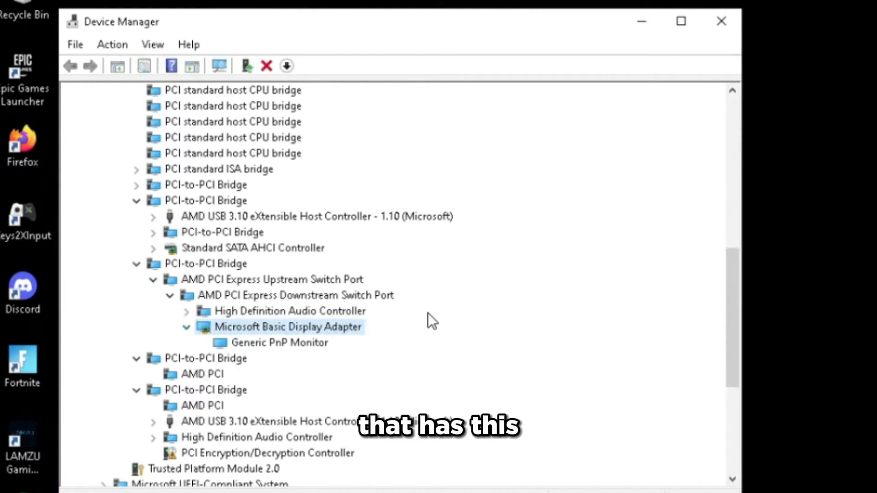
# Start a driver update for the Microsoft Basic Display Adapter, choosing to browse the computer for drivers.
pyautogui.rightClick(224, 327)
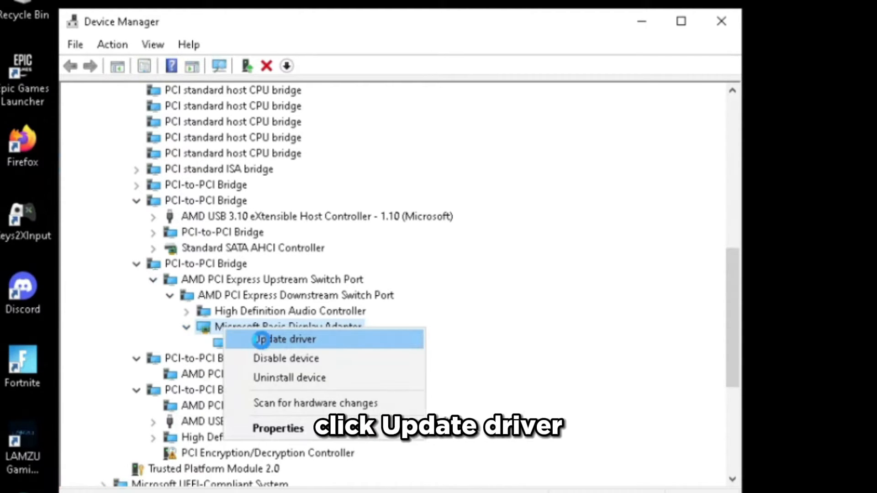
pyautogui.click(252, 339)
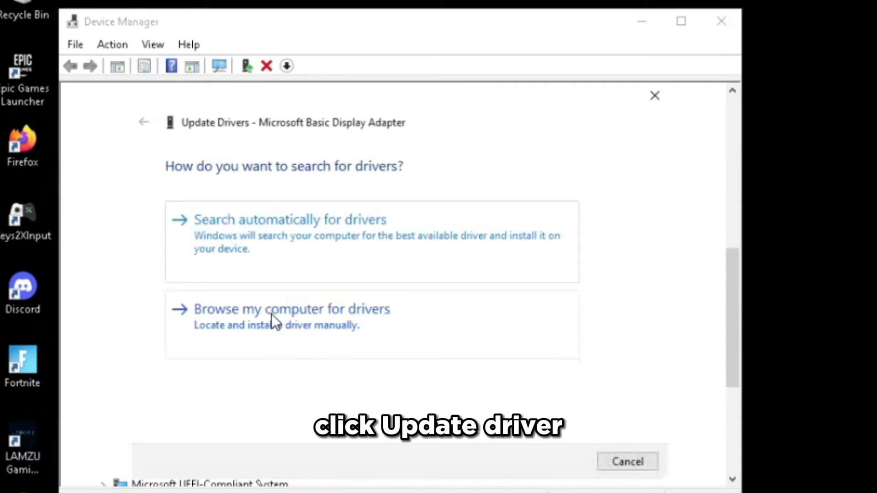
pyautogui.click(363, 325)
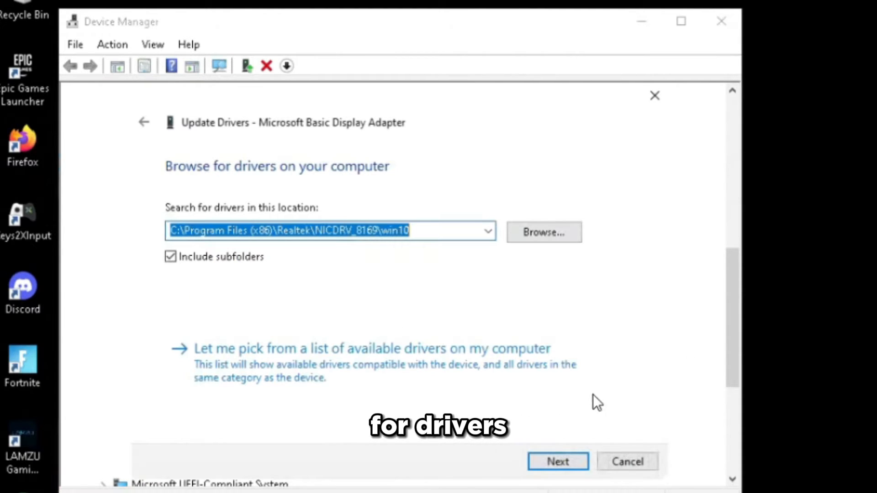
# Set the driver search location to Packages\Drivers\Display\WT6A_INF in the extracted Adrenalin 23.10.2 folder.
pyautogui.click(544, 236)
pyautogui.scroll(-1, 632, 307)
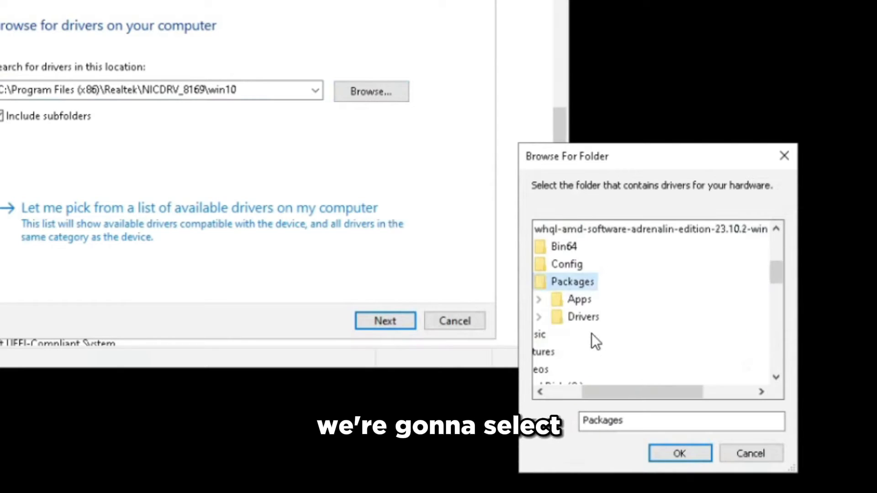
pyautogui.scroll(-1, 594, 320)
pyautogui.doubleClick(584, 265)
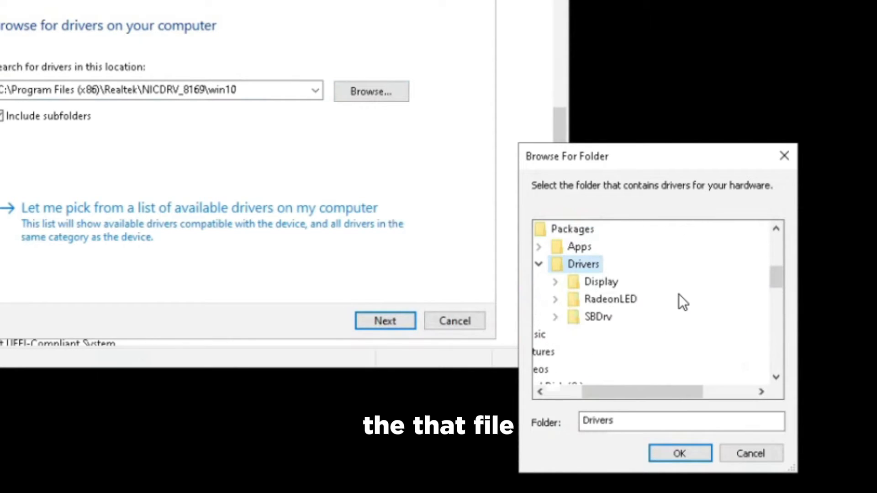
pyautogui.doubleClick(597, 280)
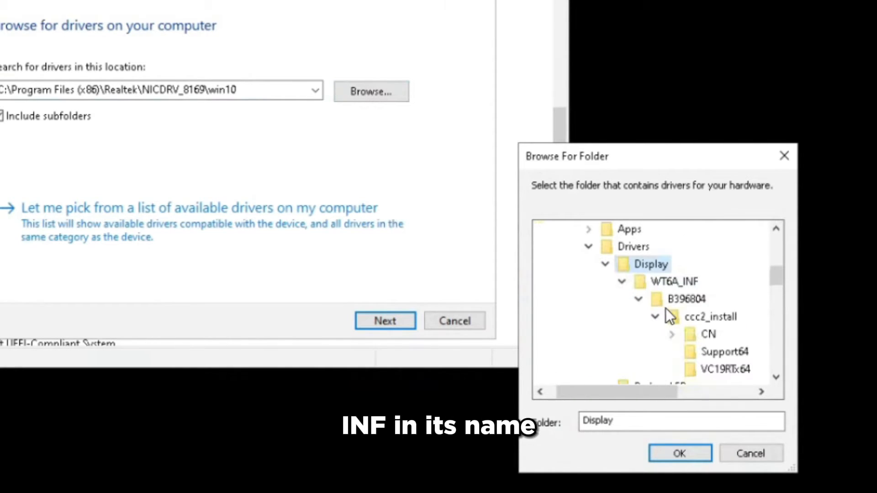
pyautogui.click(674, 283)
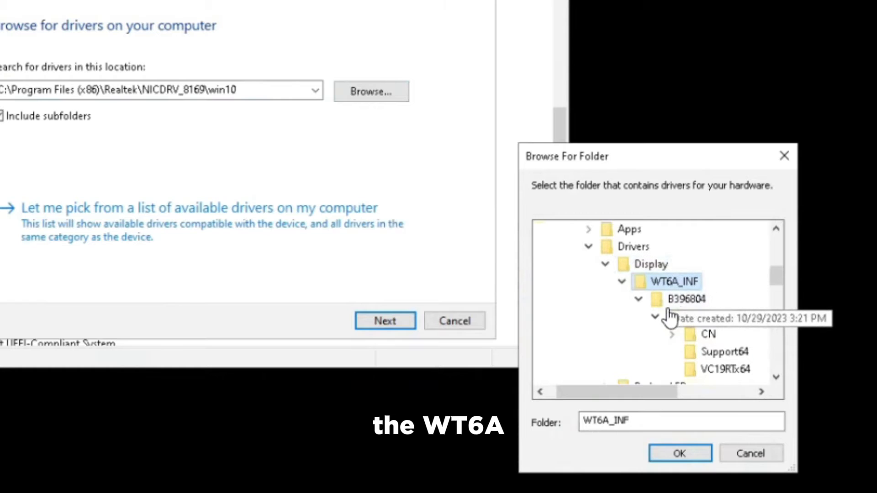
pyautogui.click(680, 453)
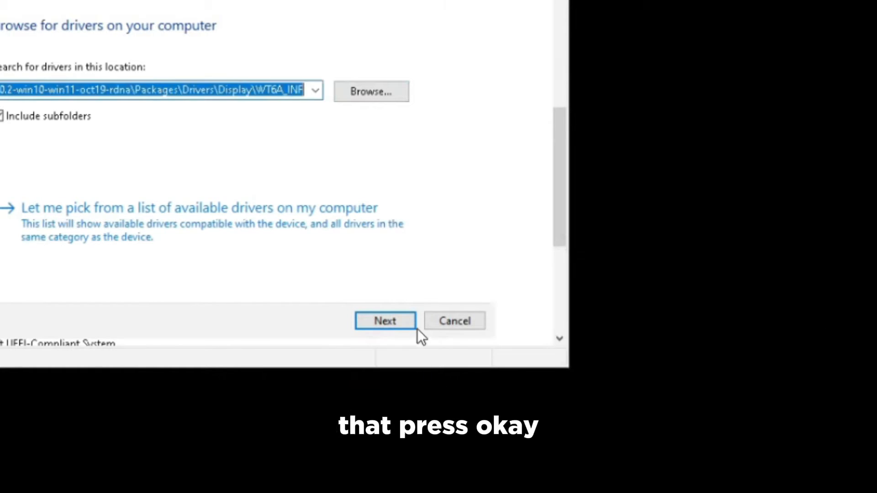
# Install the driver from the chosen folder, and close the update wizard and Device Manager.
pyautogui.click(391, 322)
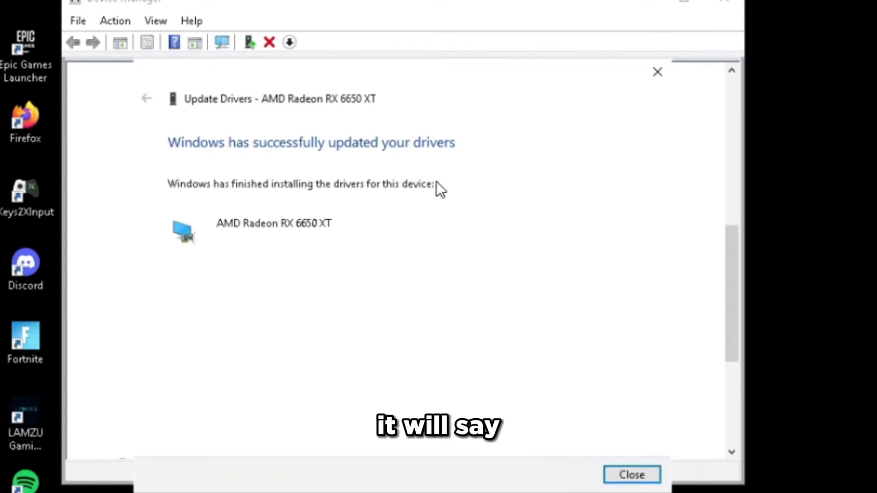
pyautogui.click(632, 475)
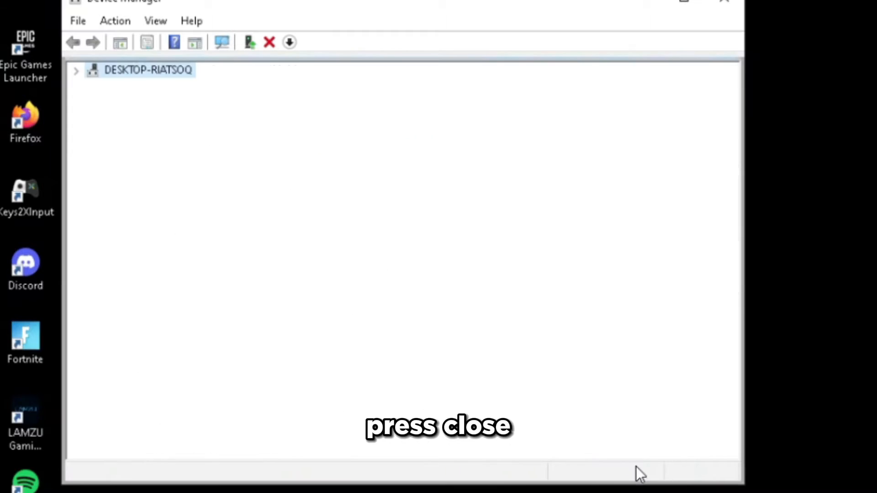
pyautogui.click(723, 1)
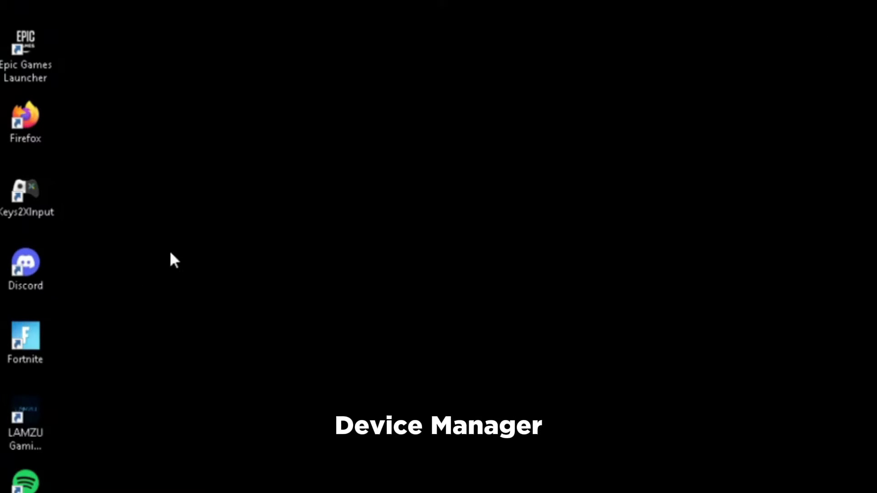
# Launch AMD Software: Adrenalin Edition from the desktop and skip its quick setup.
pyautogui.rightClick(314, 142)
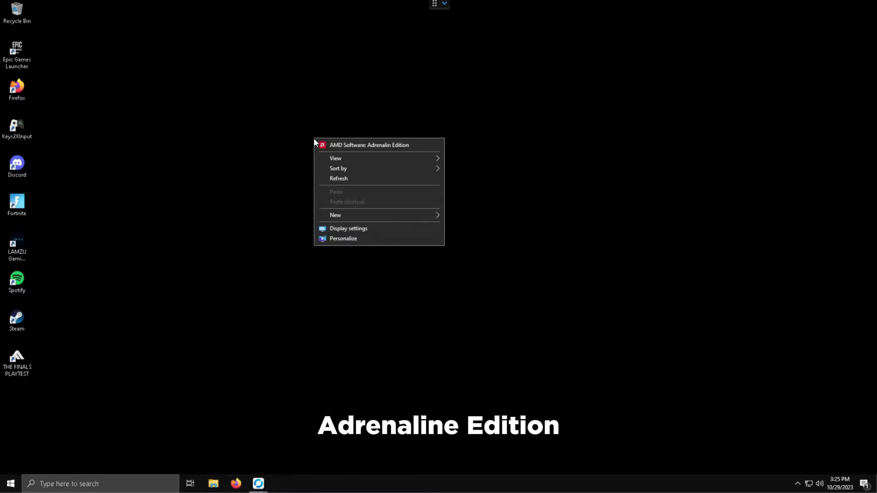
pyautogui.click(371, 110)
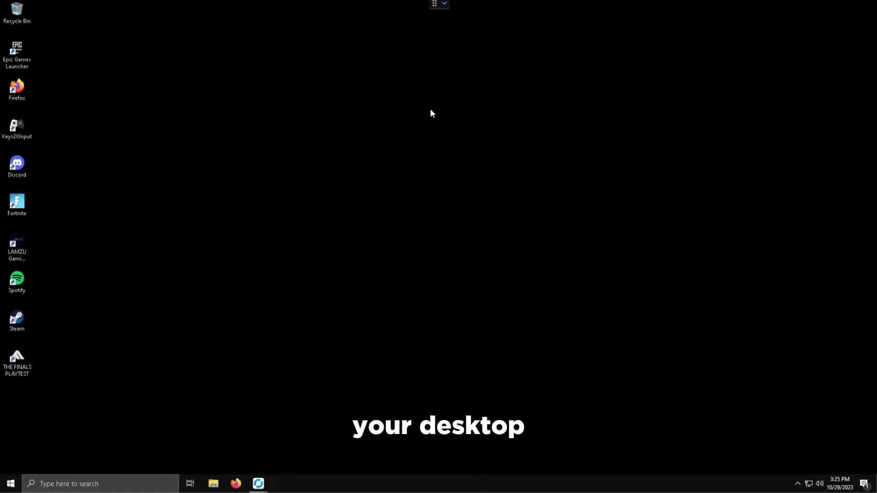
pyautogui.rightClick(434, 139)
pyautogui.click(457, 145)
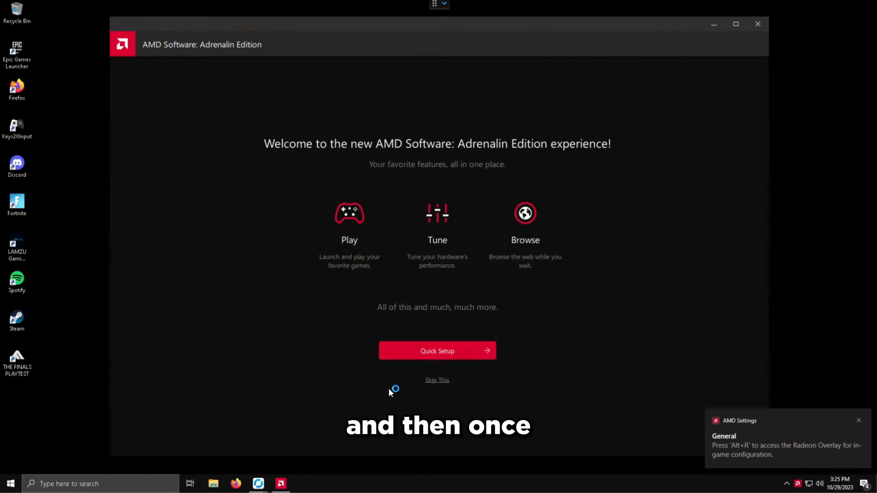
pyautogui.click(435, 382)
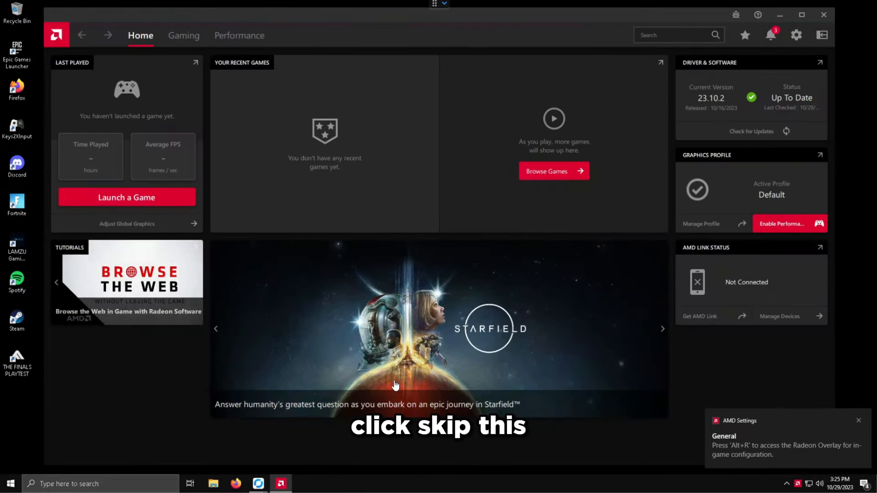
# In the system settings, set Check For Updates to Manual and disable Issue Detection.
pyautogui.click(795, 35)
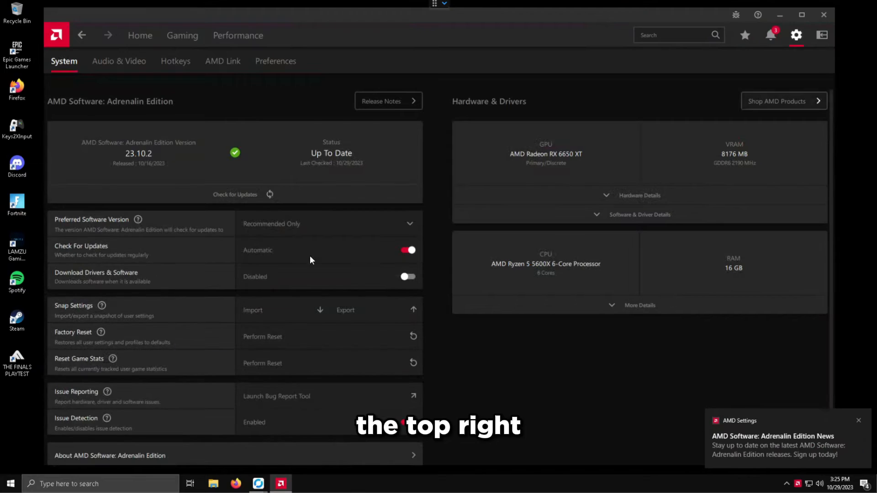
pyautogui.click(295, 258)
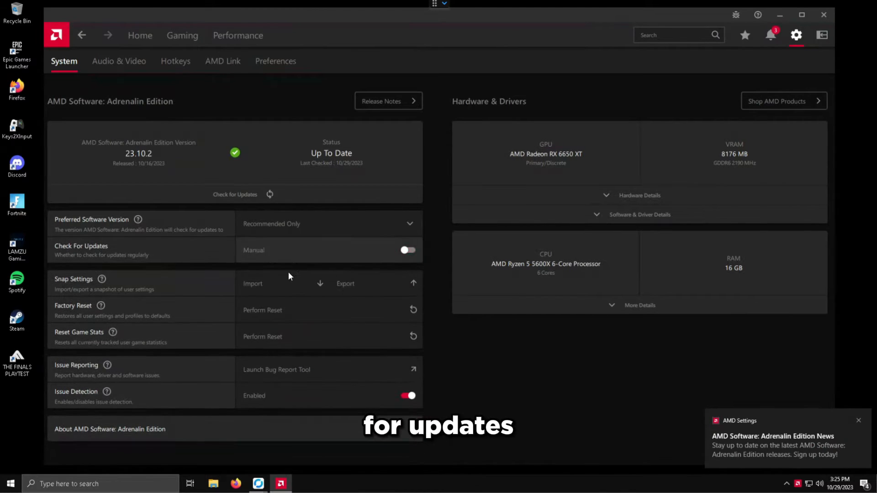
pyautogui.click(363, 401)
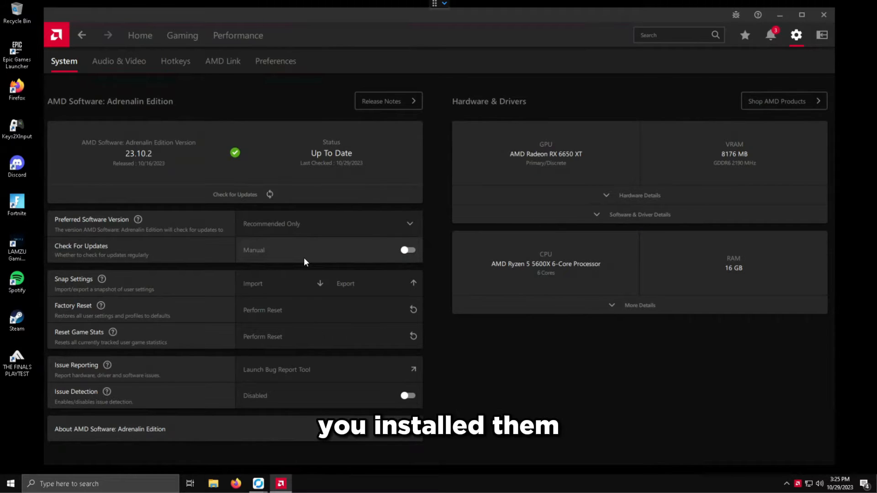
# Disable Animation & Effects, Toast Notifications, Advertisements, System Tray Menu and In-Game Overlay in the preferences, and switch off the hotkeys.
pyautogui.click(267, 60)
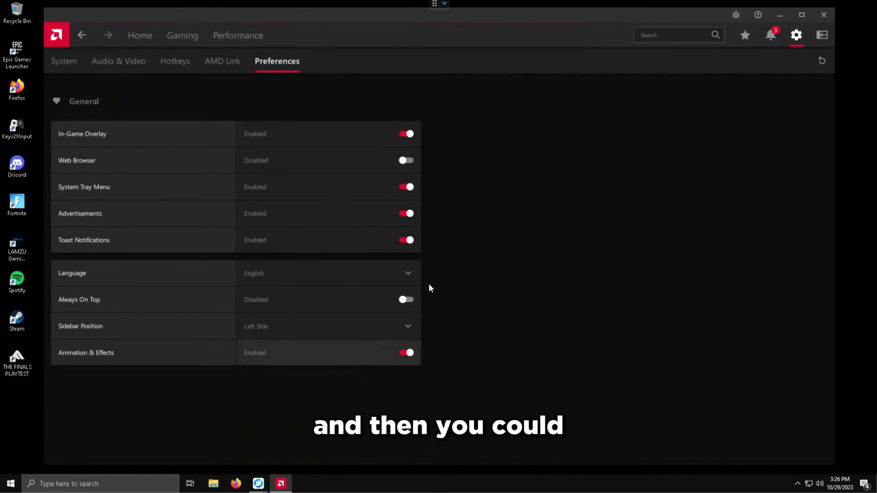
pyautogui.click(406, 352)
pyautogui.click(406, 240)
pyautogui.click(406, 214)
pyautogui.click(406, 187)
pyautogui.click(406, 134)
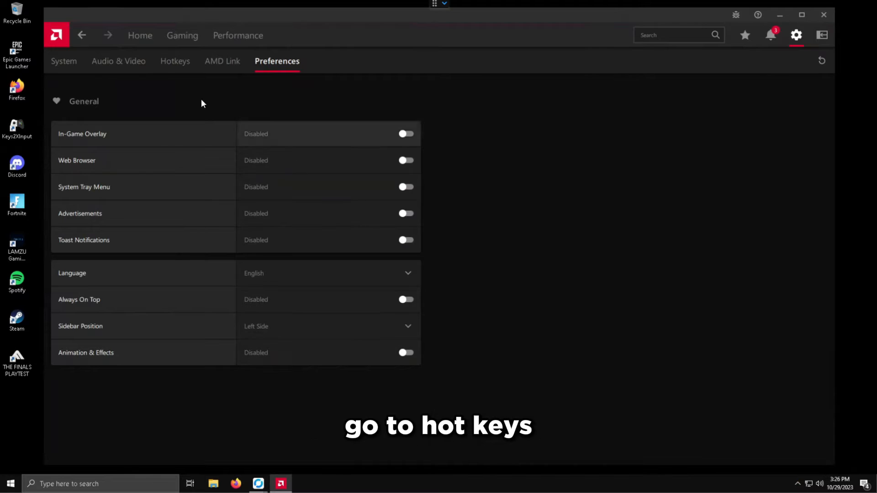
pyautogui.click(175, 61)
pyautogui.click(407, 134)
# In the performance tuning settings, switch the Radeon RX 6650 XT to Custom manual tuning and accept the EULA.
pyautogui.click(238, 35)
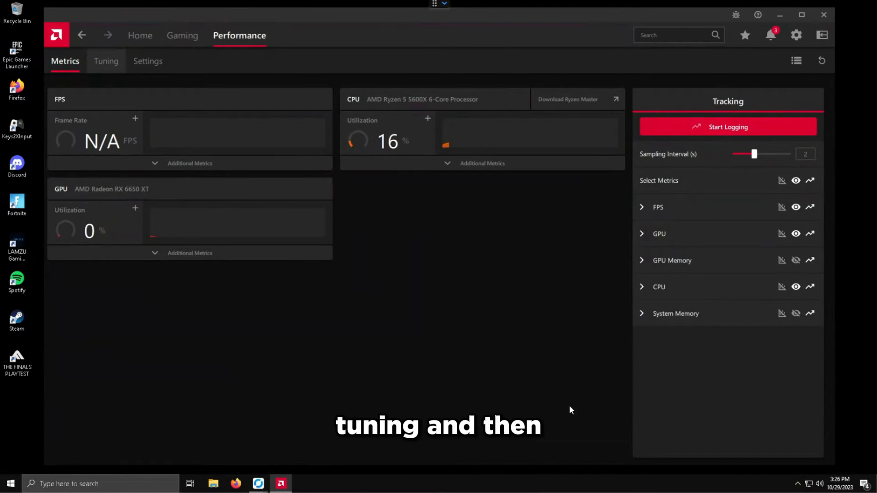
pyautogui.click(106, 61)
pyautogui.scroll(-3, 278, 273)
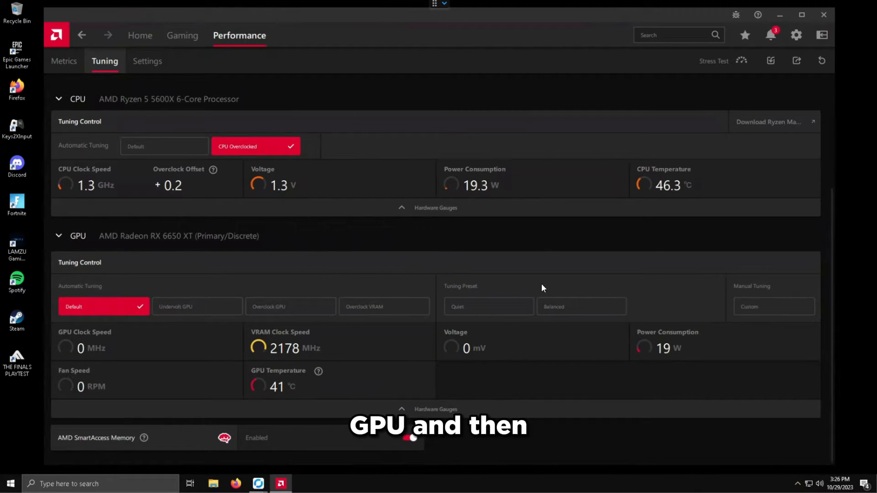
pyautogui.click(780, 312)
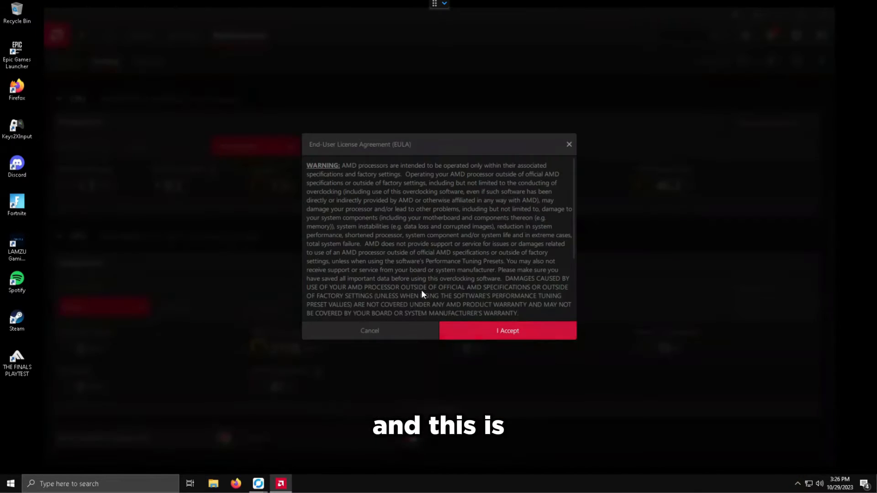
pyautogui.click(530, 337)
# Enable Power Tuning for the GPU, set the power limit to 10%, and apply the changes.
pyautogui.scroll(-3, 533, 337)
pyautogui.click(702, 376)
pyautogui.scroll(-1, 639, 401)
pyautogui.moveTo(610, 414); pyautogui.dragTo(810, 413)
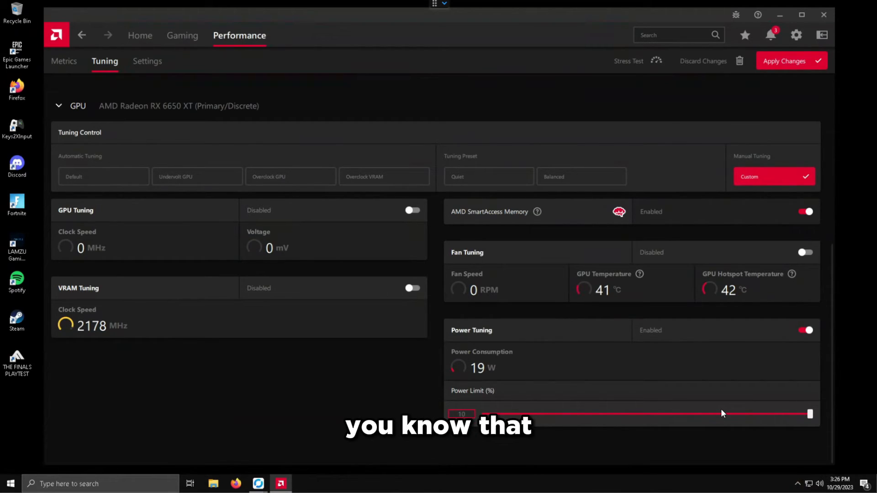
pyautogui.click(805, 331)
pyautogui.click(805, 377)
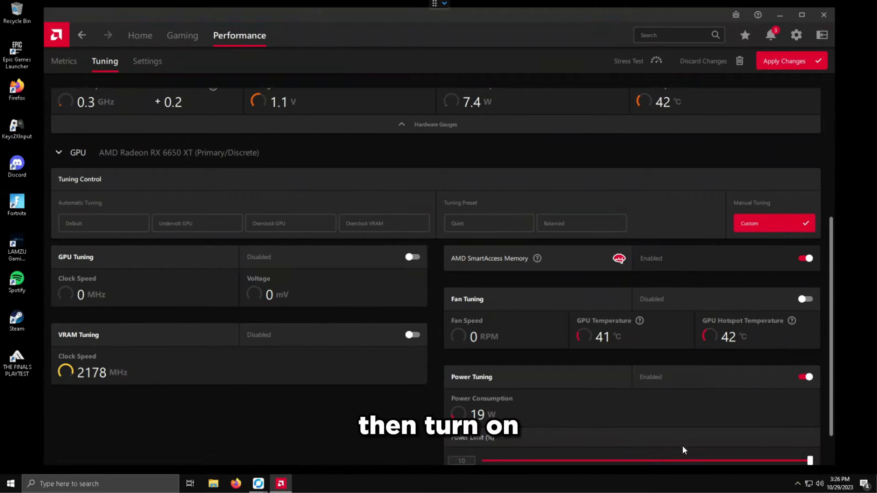
pyautogui.scroll(-1, 544, 349)
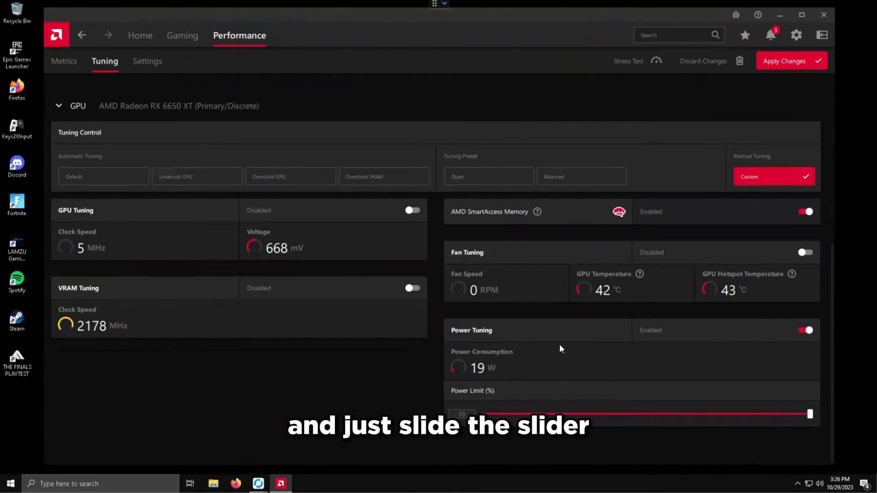
pyautogui.click(794, 63)
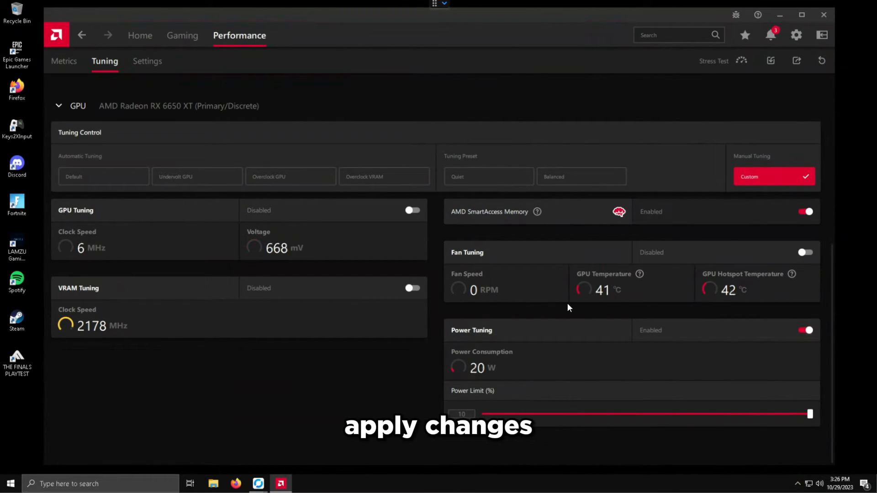
# Enable Fan Tuning for the GPU, disable Zero RPM, and apply the changes.
pyautogui.click(729, 259)
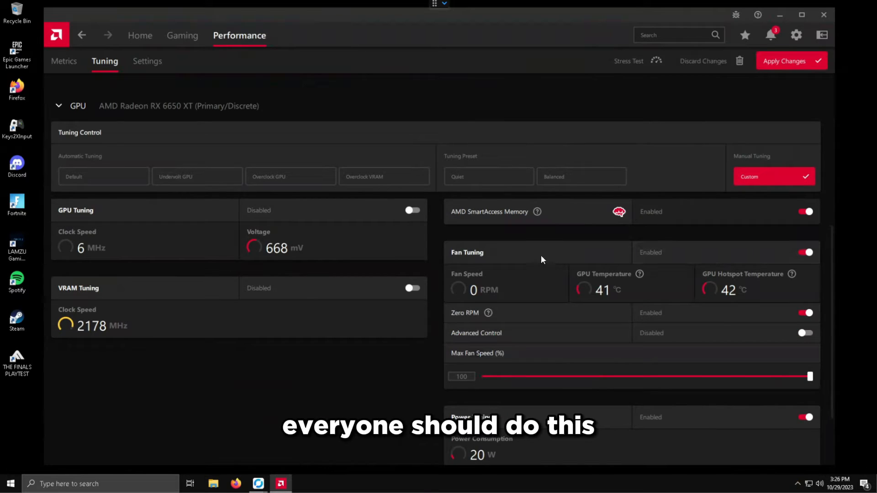
pyautogui.click(692, 313)
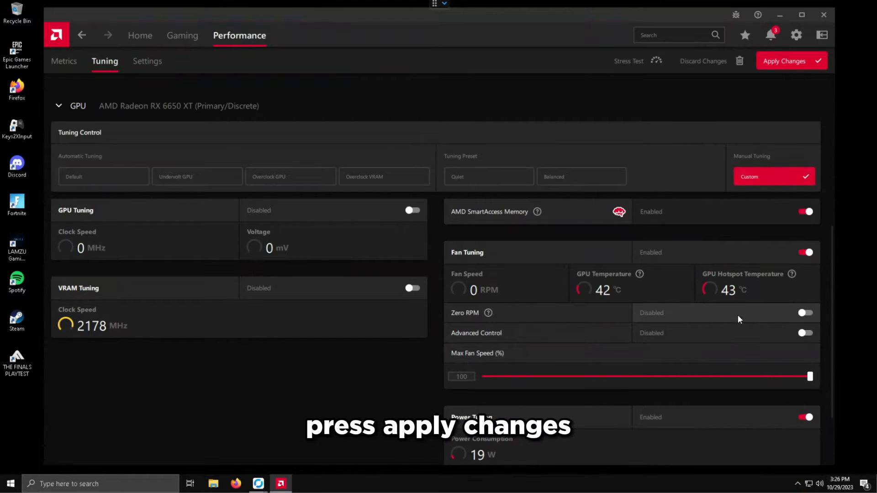
pyautogui.click(793, 56)
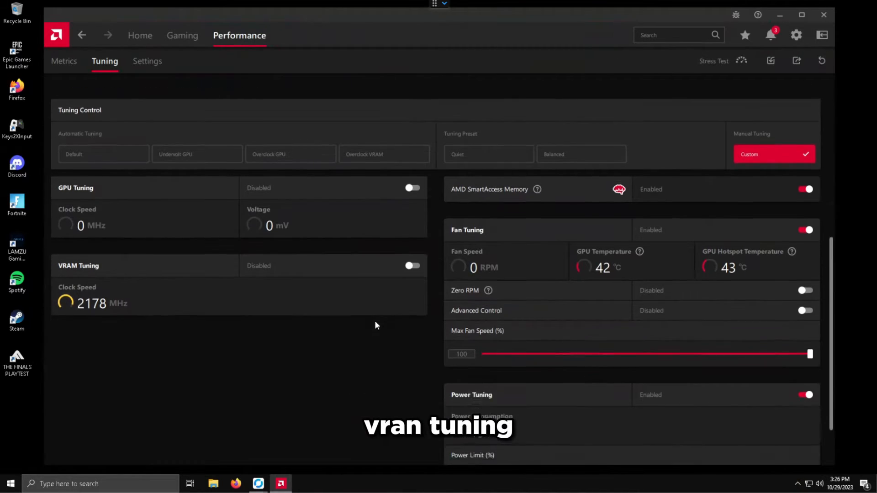
# Enable VRAM Tuning, set Memory Timing to Fast Timing, and apply the changes.
pyautogui.scroll(-1, 375, 320)
pyautogui.click(325, 260)
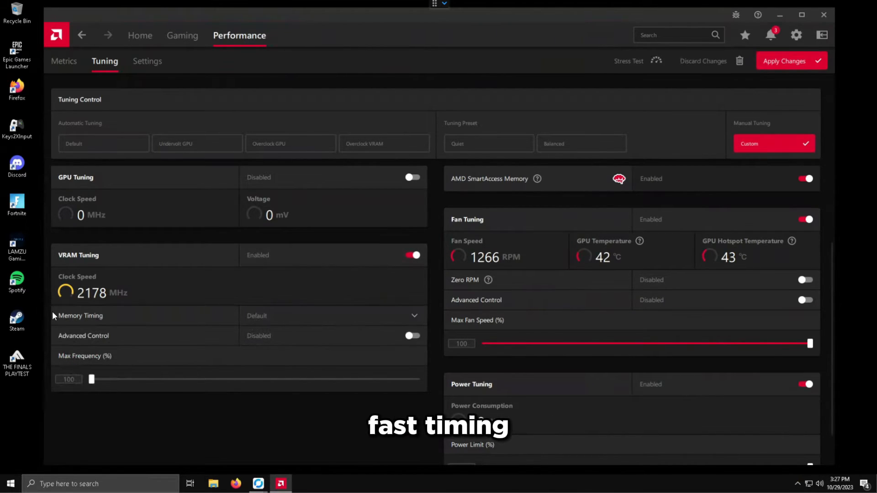
pyautogui.click(280, 317)
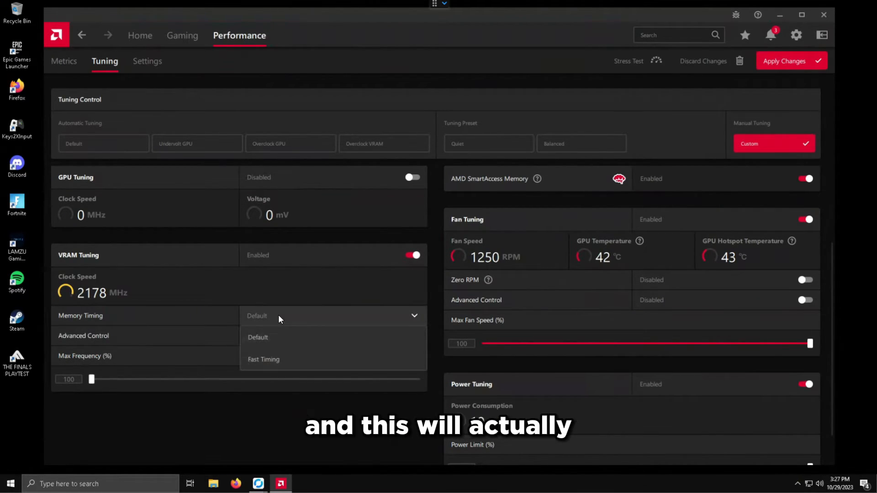
pyautogui.click(268, 357)
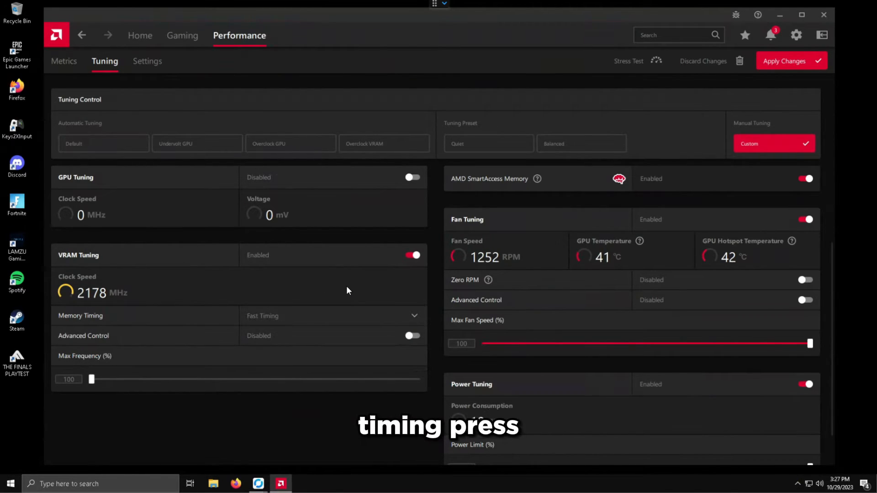
pyautogui.click(785, 61)
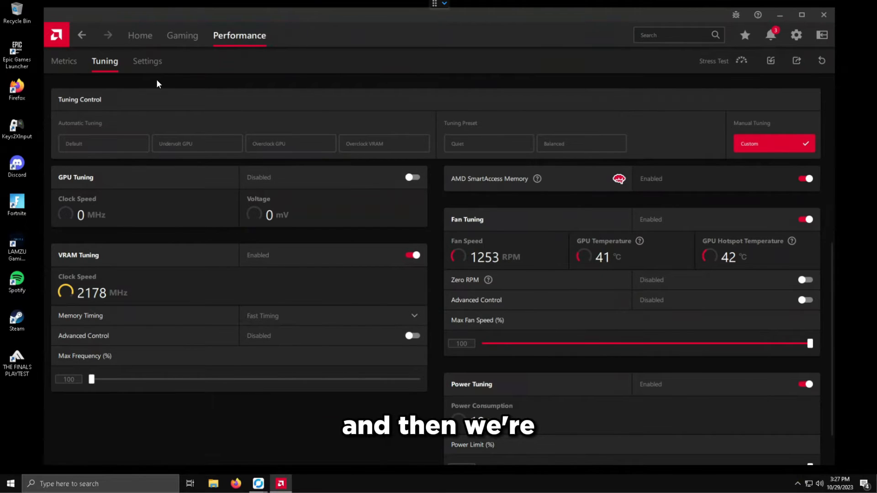
# In the global gaming graphics settings, set Tessellation Mode to Override application settings and Maximum Tessellation Level to Off.
pyautogui.click(179, 36)
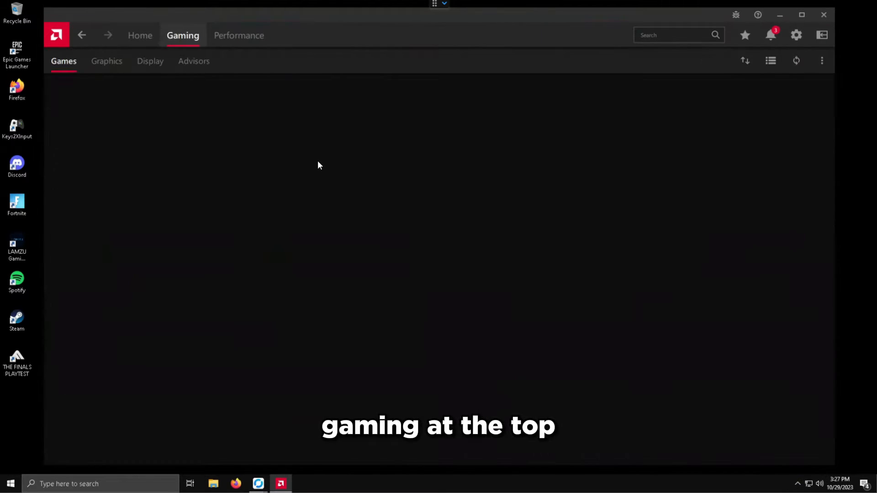
pyautogui.click(106, 61)
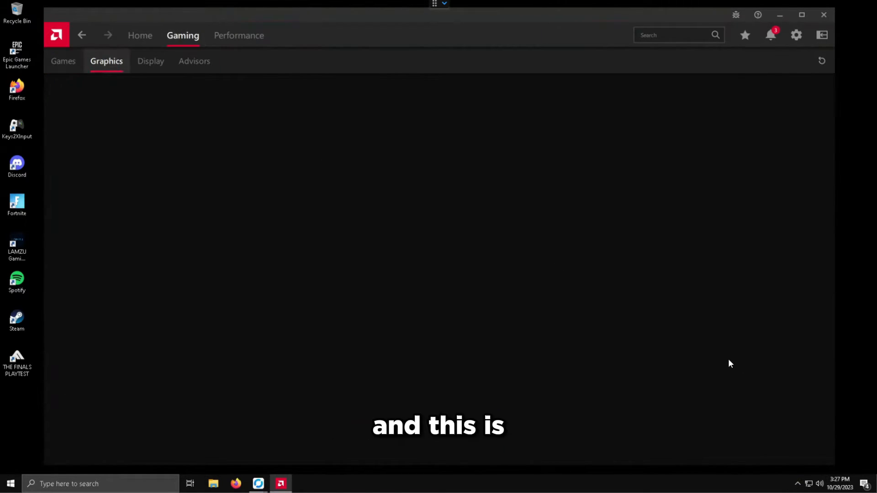
pyautogui.scroll(-2, 491, 315)
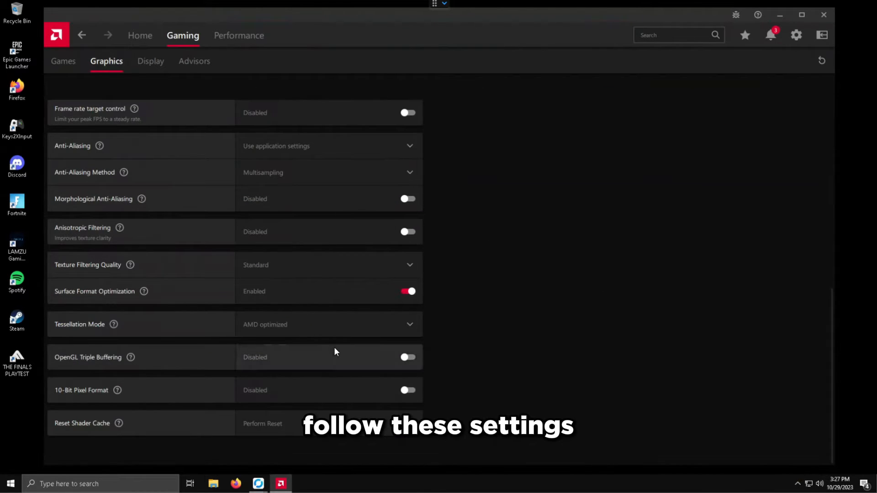
pyautogui.click(329, 324)
pyautogui.click(259, 398)
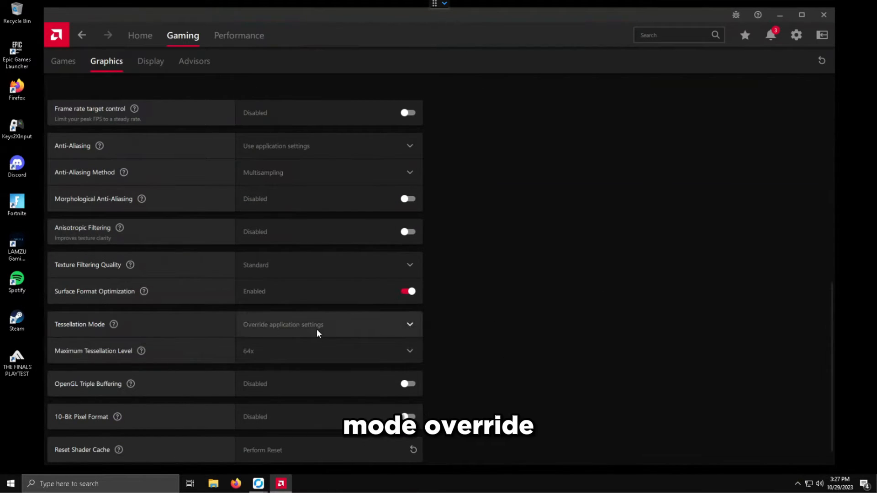
pyautogui.click(313, 350)
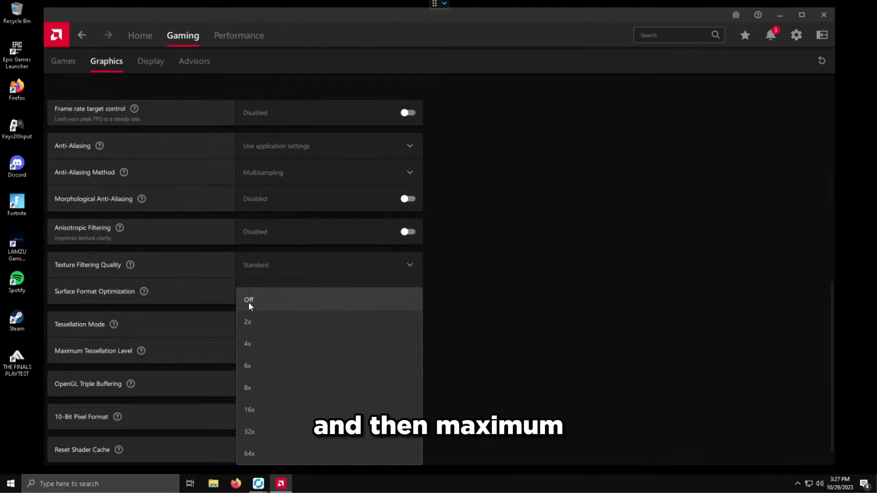
pyautogui.click(287, 301)
# Set Texture Filtering Quality to Performance in the advanced graphics settings.
pyautogui.scroll(-1, 257, 329)
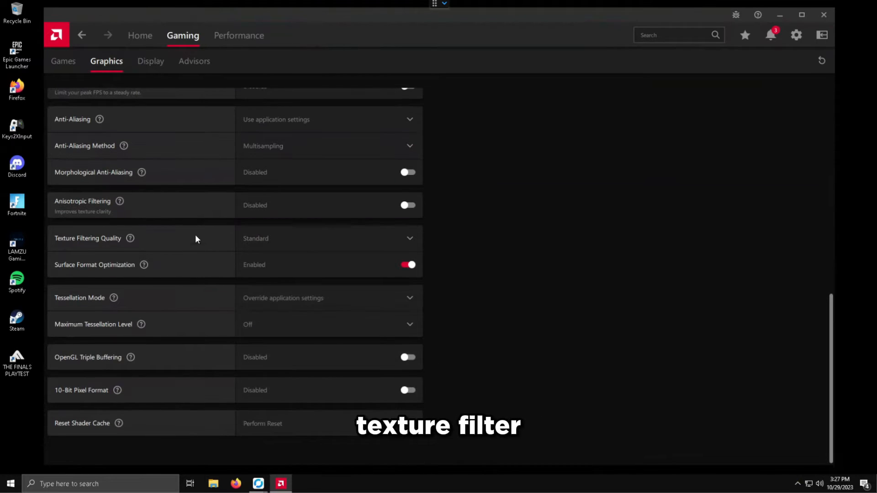
pyautogui.click(275, 243)
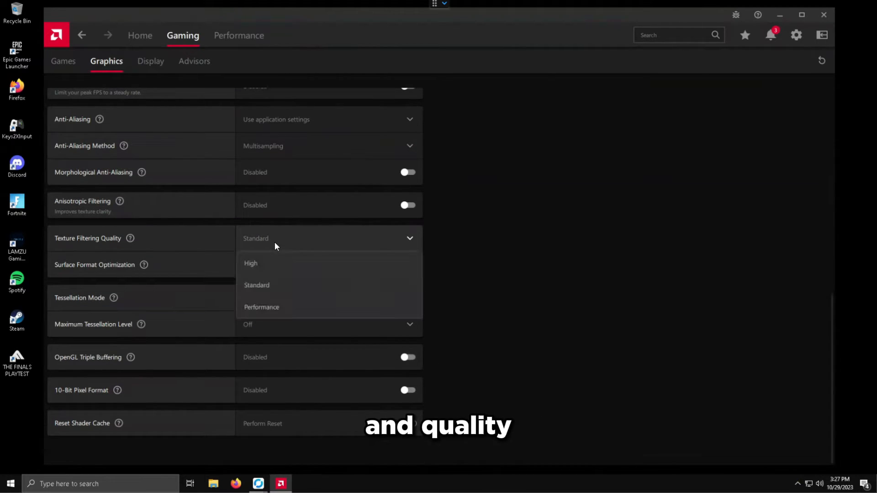
pyautogui.click(267, 306)
# Review the Radeon graphics options, especially Anti-Lag, and the advanced settings below them.
pyautogui.scroll(10, 327, 372)
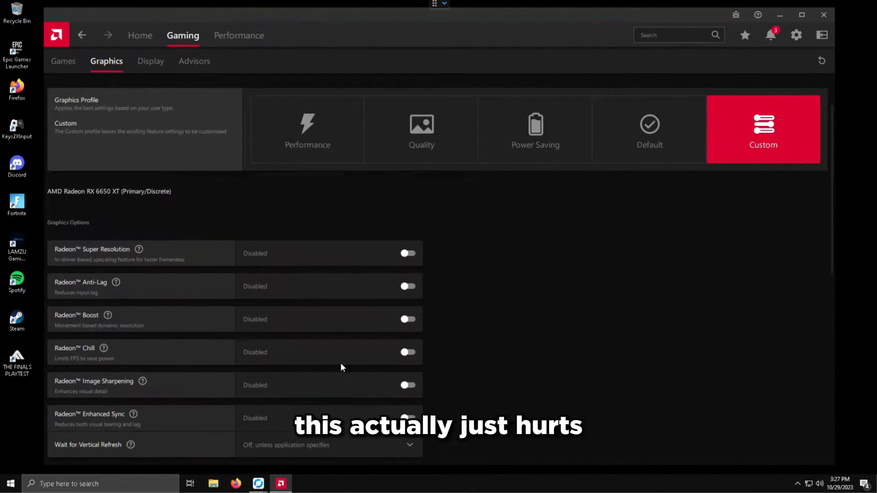
pyautogui.moveTo(117, 283)
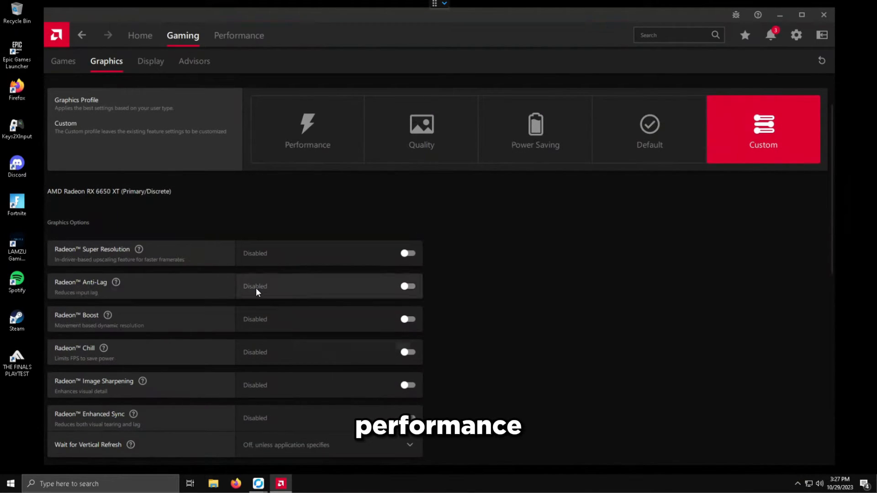
pyautogui.scroll(-1, 256, 288)
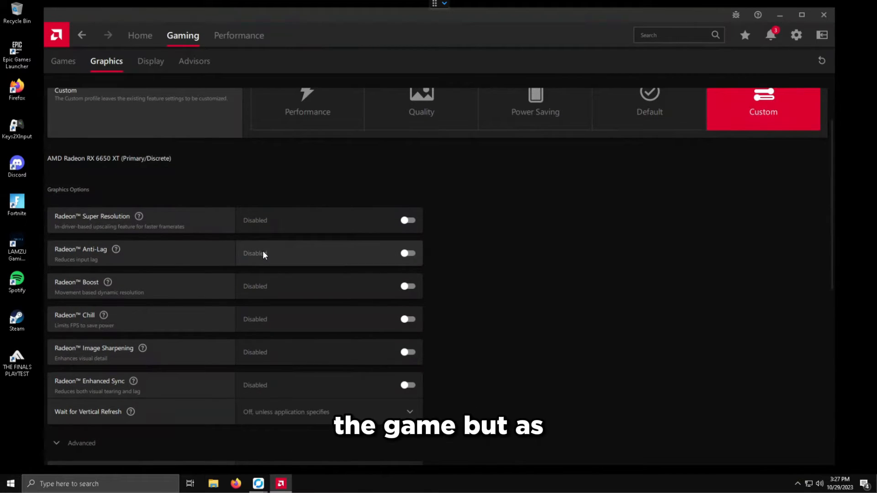
pyautogui.moveTo(116, 249)
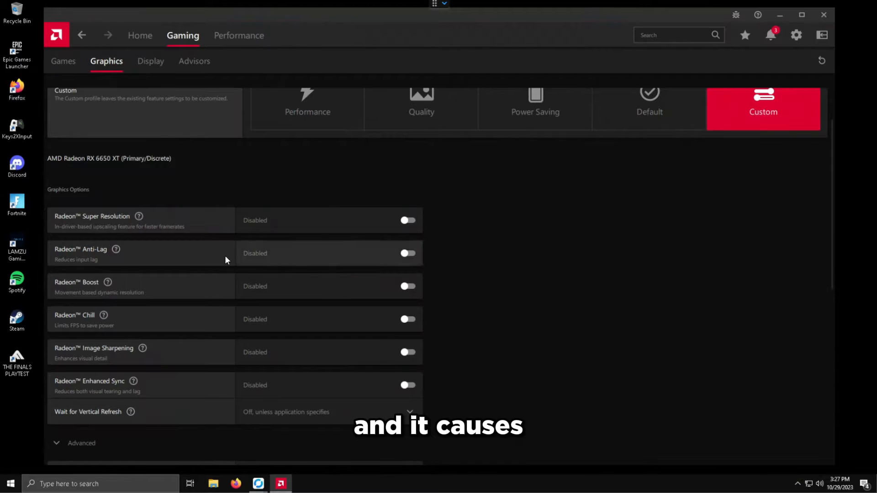
pyautogui.scroll(-4, 318, 260)
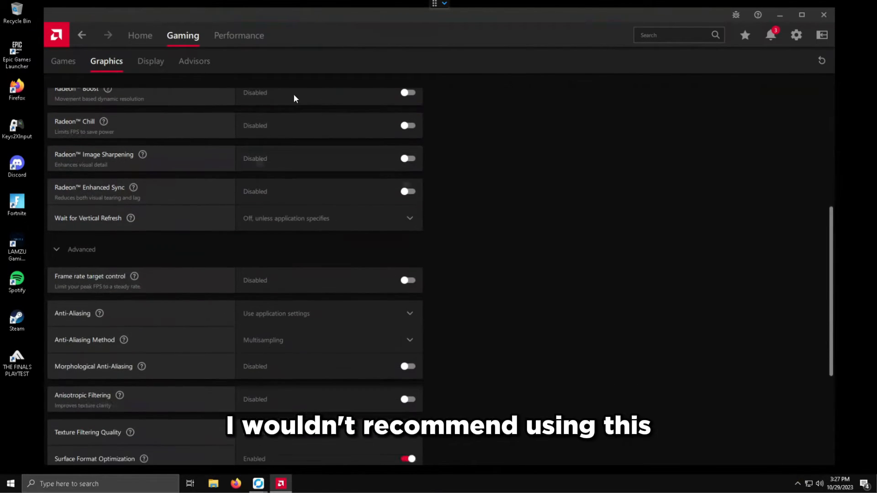
pyautogui.scroll(6, 311, 178)
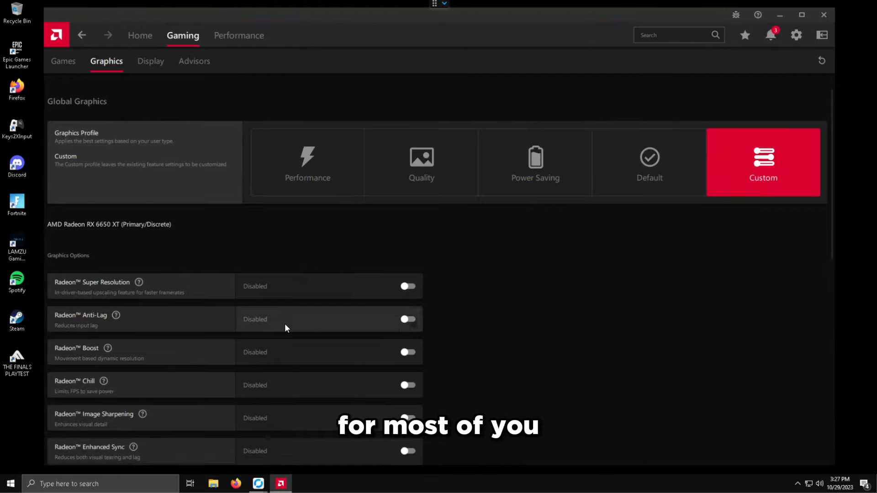
# In the display settings for Display 1, accept the Display Overrides EULA and disable HDCP Support, confirming the warning.
pyautogui.click(150, 61)
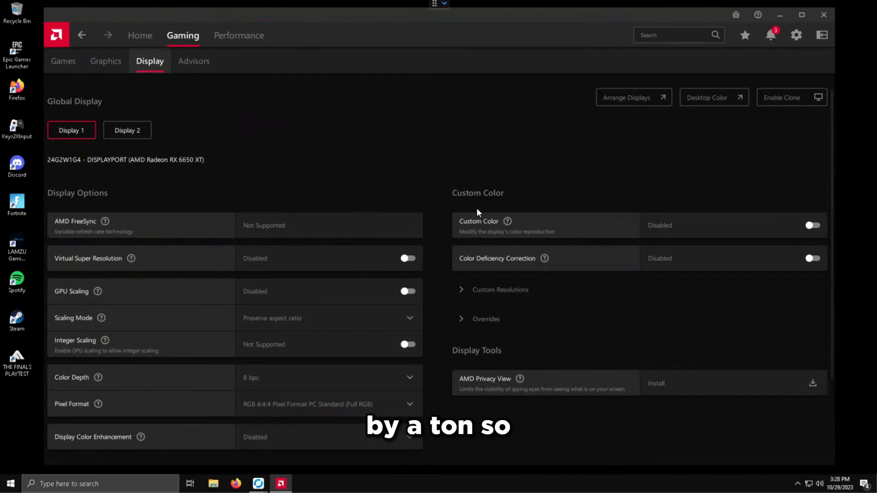
pyautogui.click(534, 319)
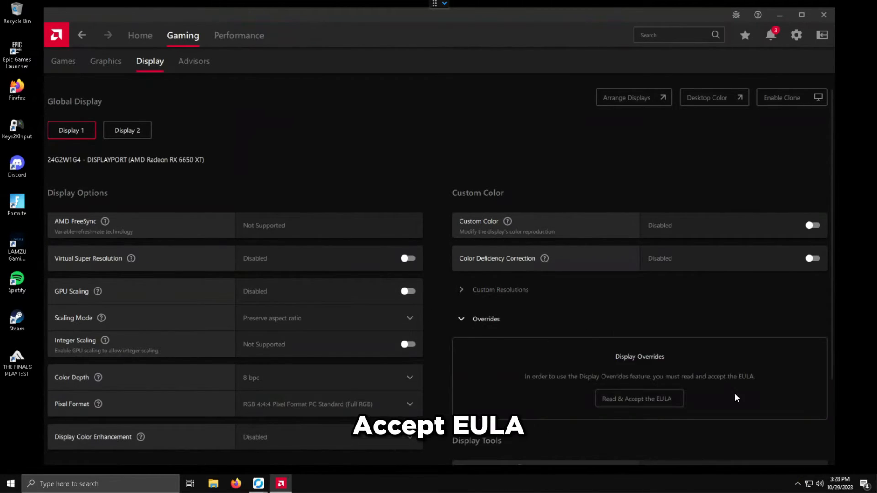
pyautogui.click(656, 404)
pyautogui.click(562, 331)
pyautogui.scroll(-3, 522, 327)
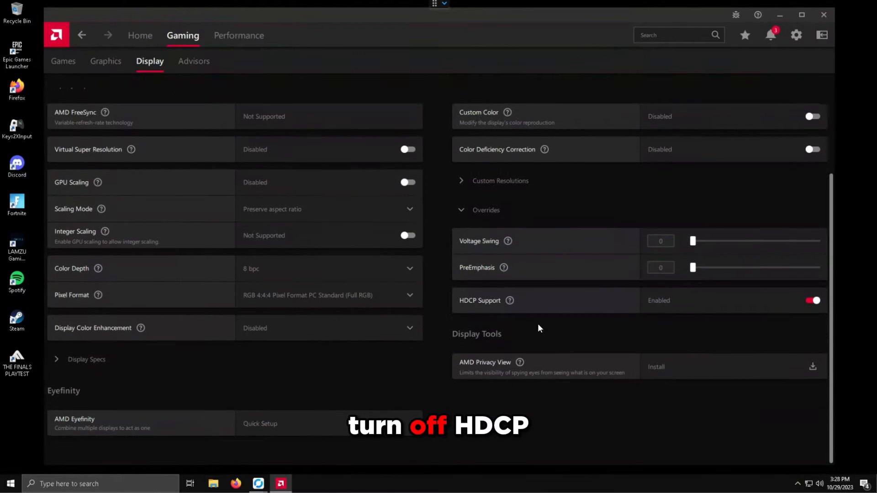
pyautogui.click(711, 309)
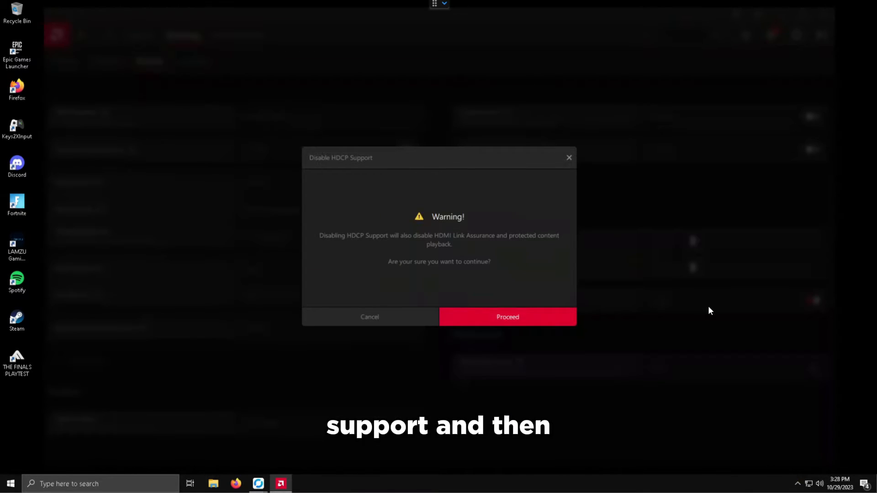
pyautogui.click(508, 315)
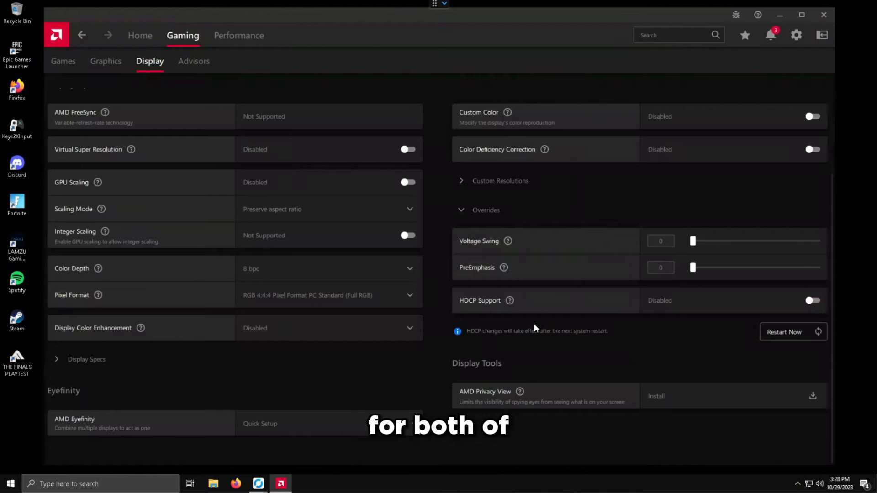
# Disable HDCP Support for Display 2 as well, and confirm the warning.
pyautogui.scroll(3, 83, 133)
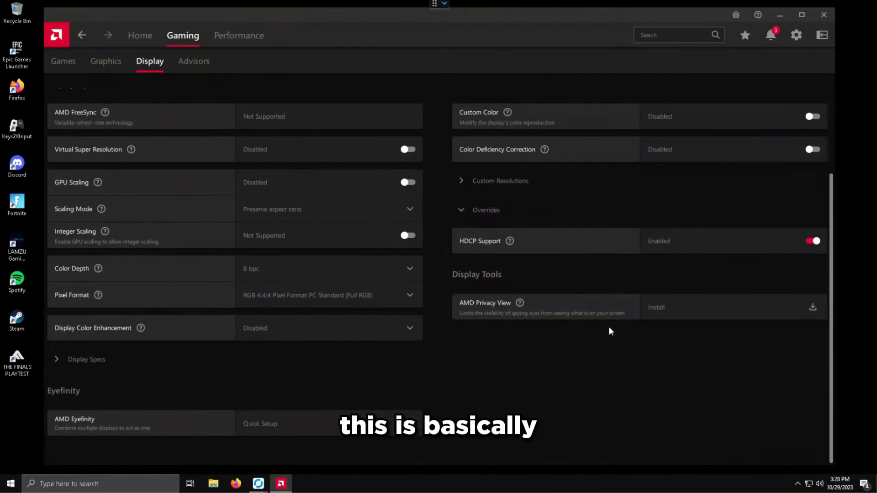
pyautogui.click(702, 239)
pyautogui.click(538, 310)
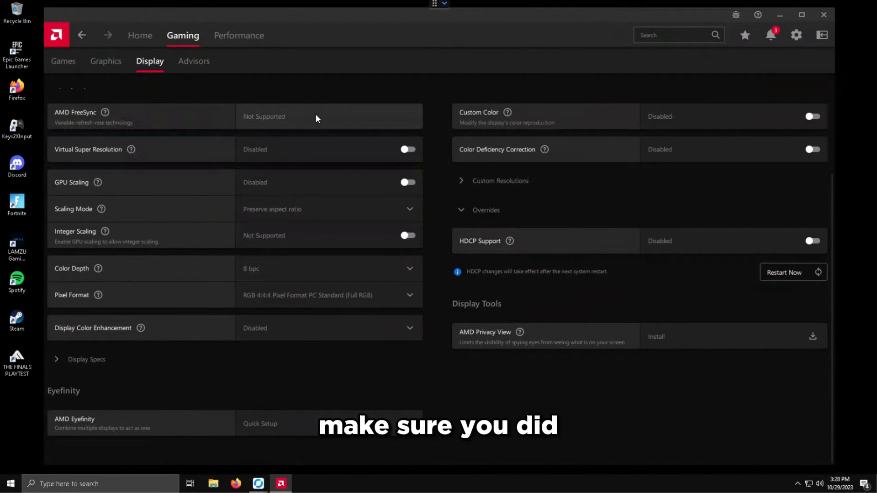
# Review the performance tuning settings and the gaming graphics settings, including the advanced graphics options.
pyautogui.click(239, 35)
pyautogui.click(145, 63)
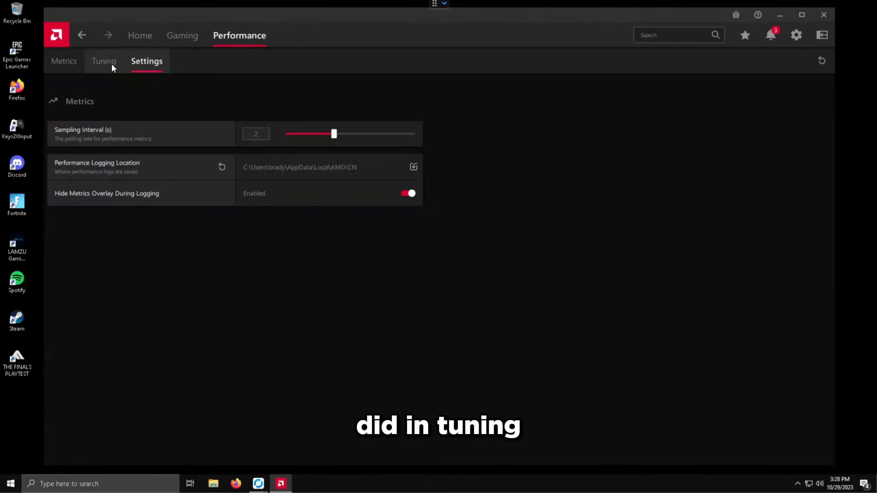
pyautogui.click(105, 62)
pyautogui.scroll(-7, 443, 363)
pyautogui.click(170, 38)
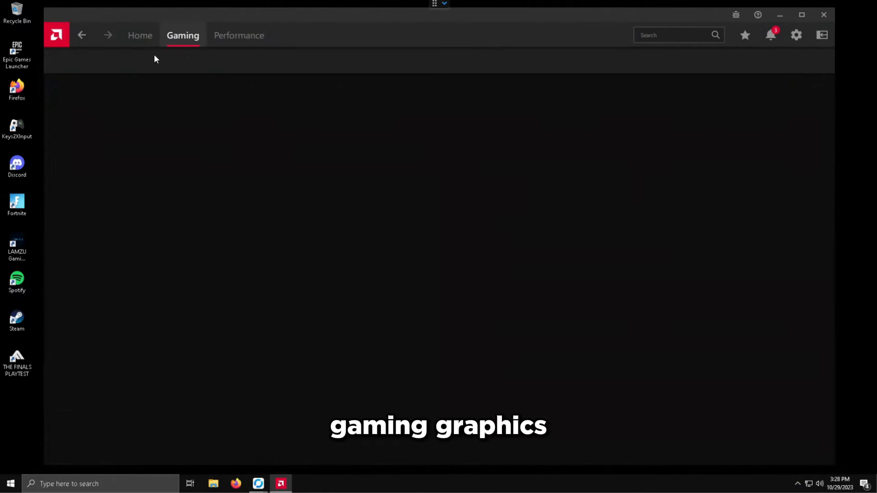
pyautogui.scroll(-3, 251, 368)
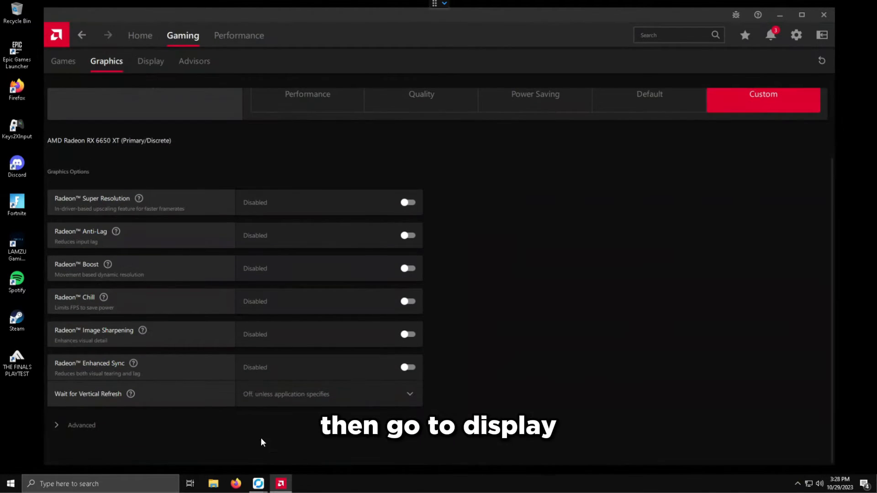
pyautogui.click(248, 432)
pyautogui.scroll(-8, 247, 439)
# Check the HDCP Support override and the FreeSync setting for Display 1 and Display 2.
pyautogui.click(148, 63)
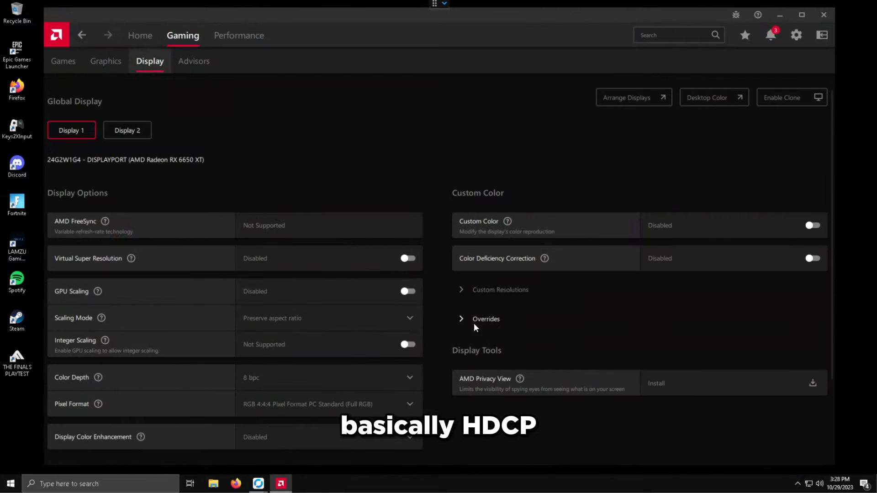
pyautogui.click(485, 319)
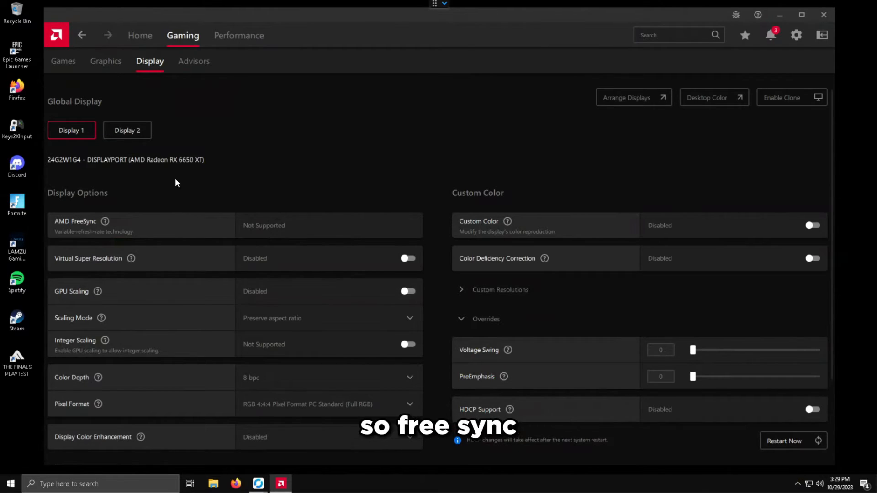
pyautogui.click(126, 130)
pyautogui.click(75, 130)
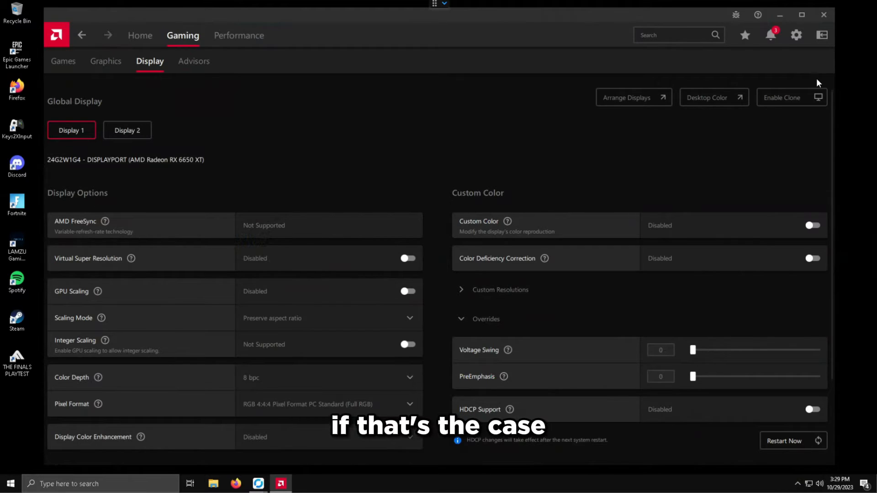
# Return to the general system settings and close the AMD Software window.
pyautogui.click(785, 37)
pyautogui.click(796, 35)
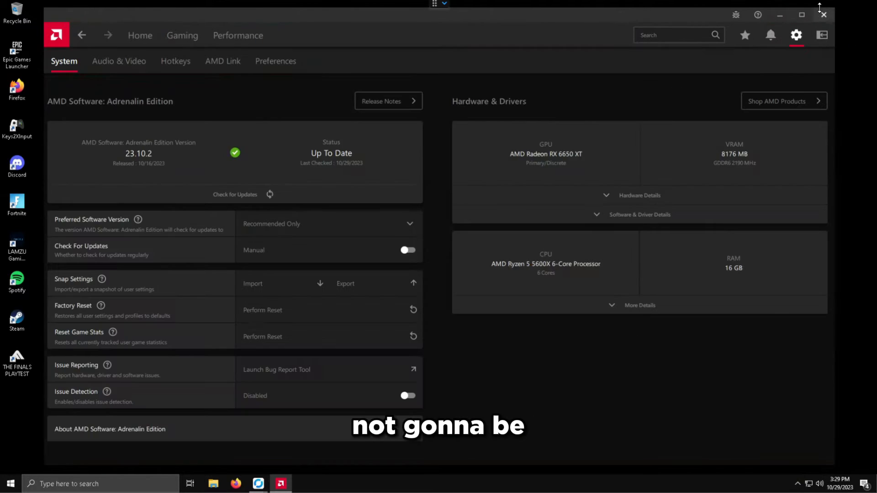
pyautogui.click(823, 15)
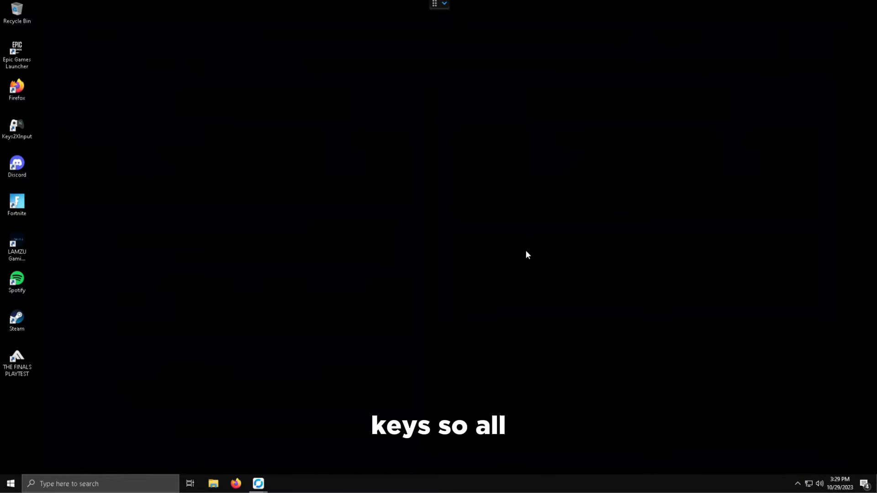
# Open the Registry Editor, reposition its window and return to the root keys of the registry tree.
pyautogui.press('super')
pyautogui.write('rege')
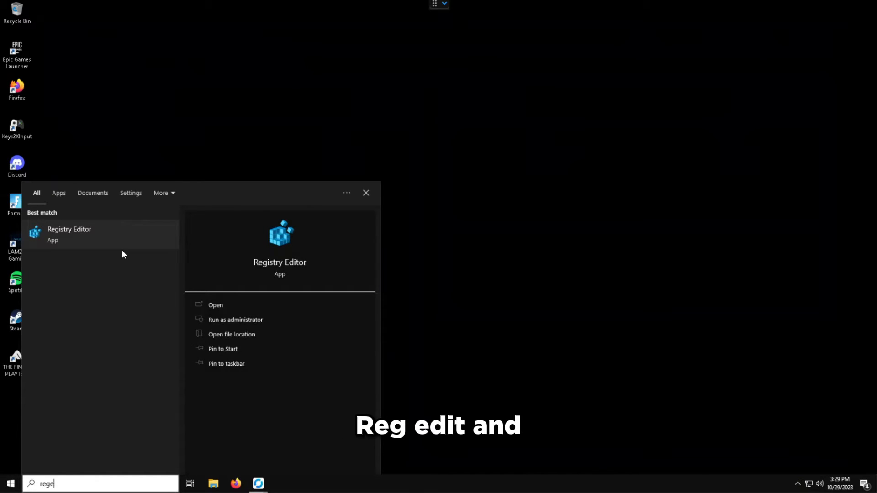
pyautogui.click(105, 244)
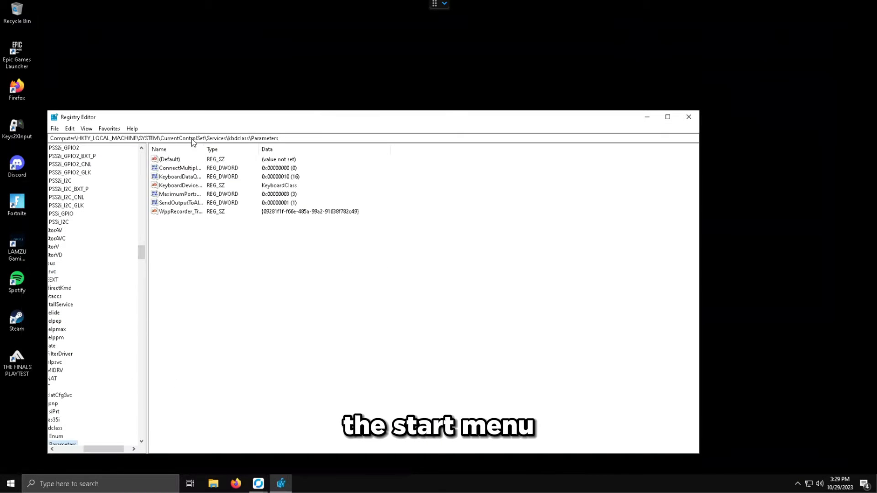
pyautogui.moveTo(200, 116); pyautogui.dragTo(358, 28)
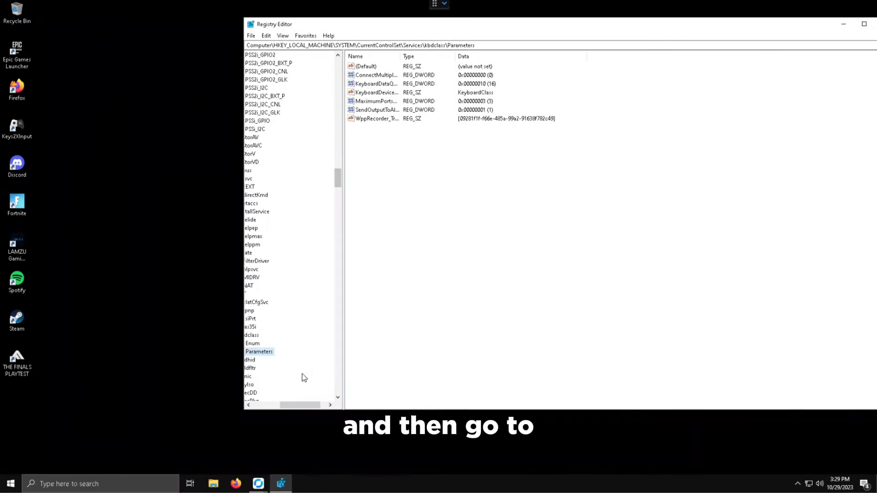
pyautogui.moveTo(313, 406); pyautogui.dragTo(142, 380)
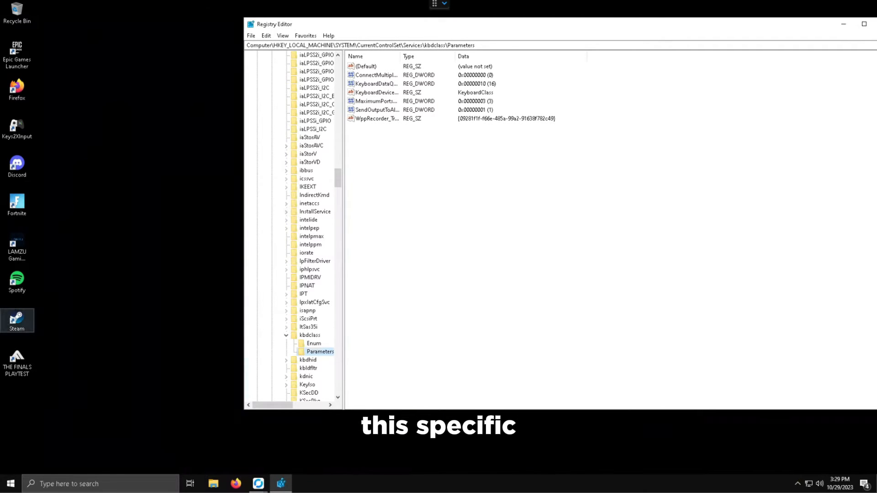
pyautogui.moveTo(338, 176); pyautogui.dragTo(327, 54)
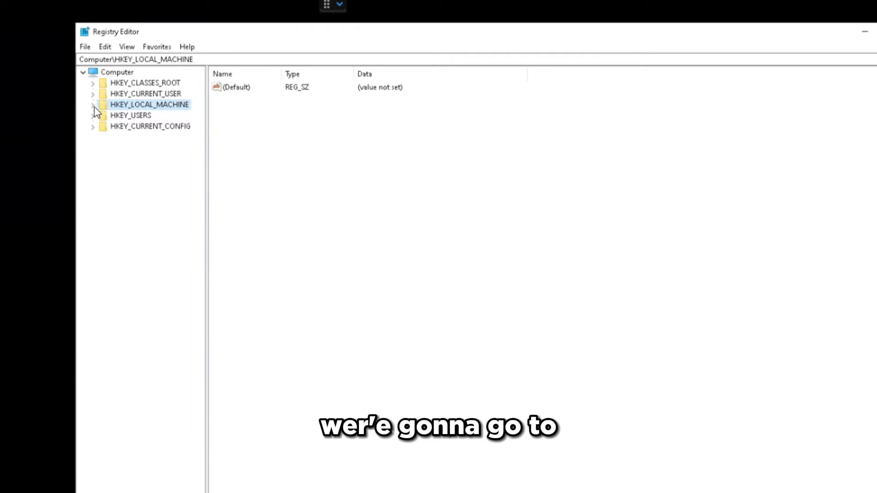
# Expand the registry path HKEY_LOCAL_MACHINE\SYSTEM\CurrentControlSet\Control down to the Class key.
pyautogui.click(93, 106)
pyautogui.click(115, 171)
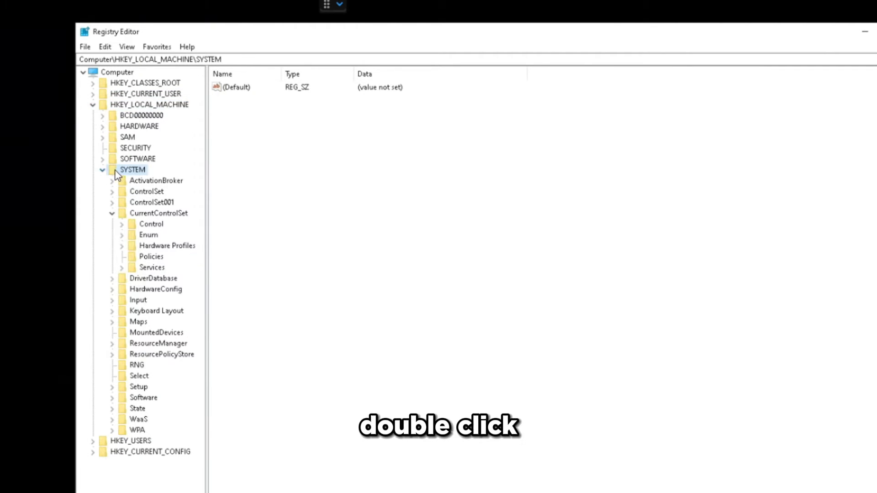
pyautogui.click(137, 214)
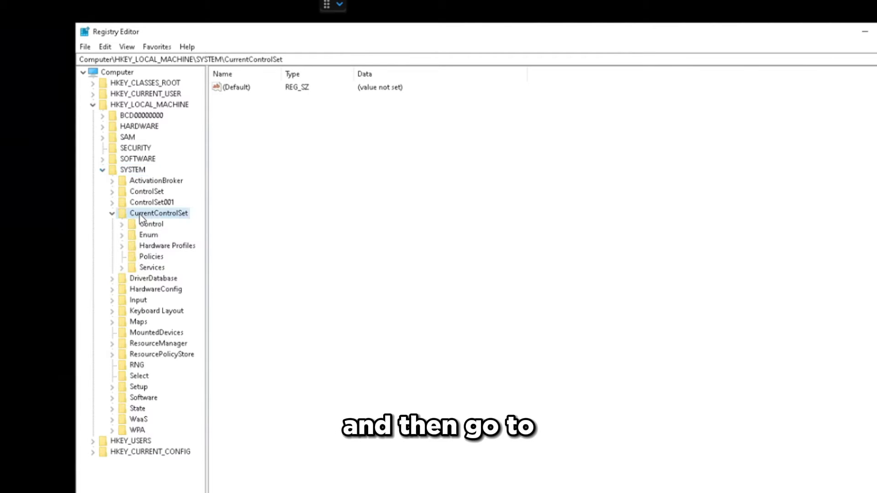
pyautogui.click(122, 224)
pyautogui.doubleClick(131, 224)
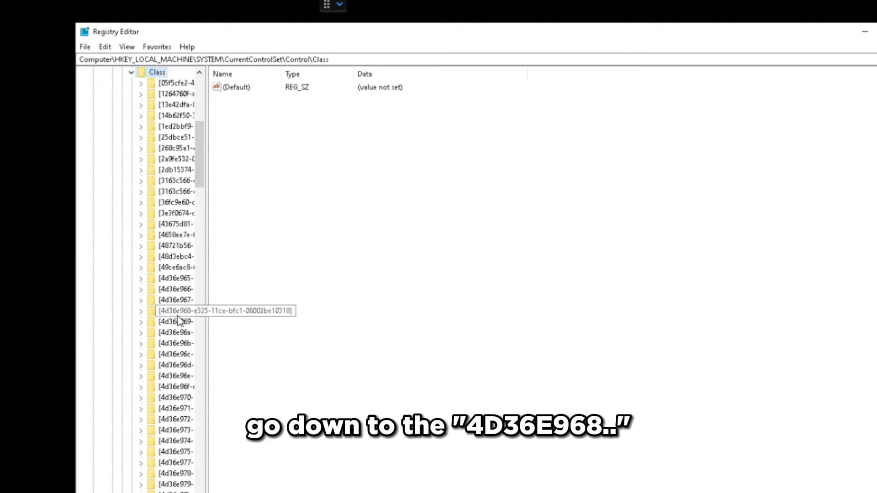
# Open the 0000 subkey of the display adapter class {4d36e968-e325-11ce-bfc1-08002be10318}.
pyautogui.scroll(-2, 182, 322)
pyautogui.scroll(-1, 182, 322)
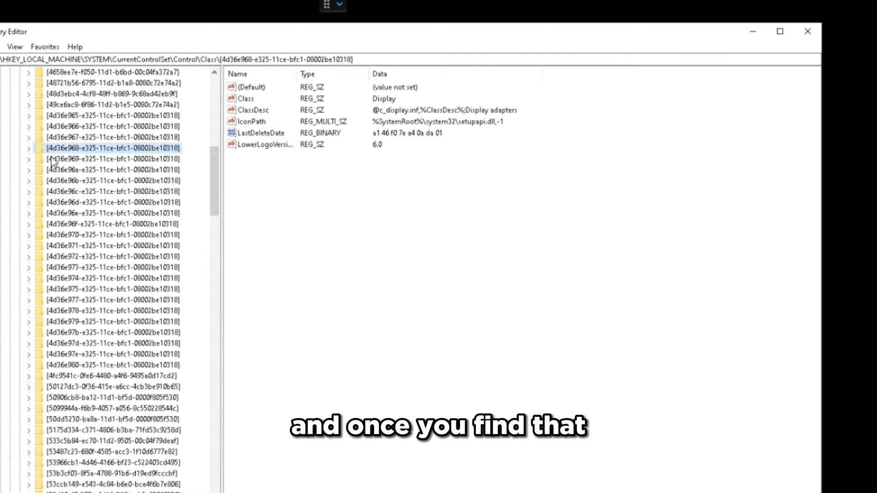
pyautogui.click(29, 149)
pyautogui.click(63, 159)
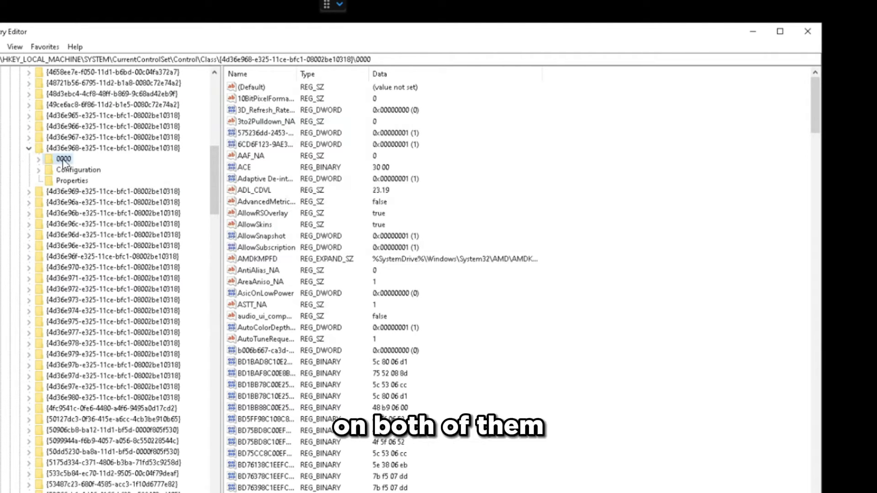
# Locate the D3DVendorName value in the 0000 key and widen the name column to show full value names.
pyautogui.click(263, 213)
pyautogui.scroll(-5, 290, 341)
pyautogui.scroll(3, 292, 341)
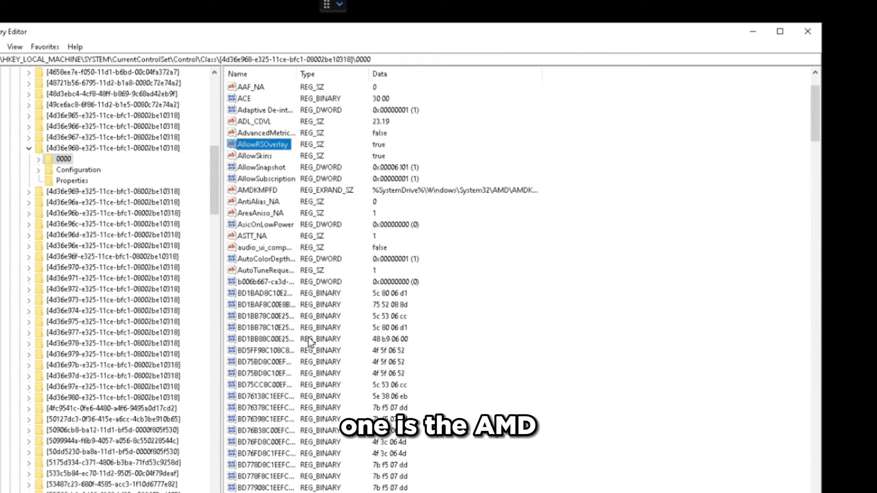
pyautogui.scroll(-20, 297, 342)
pyautogui.scroll(-13, 303, 341)
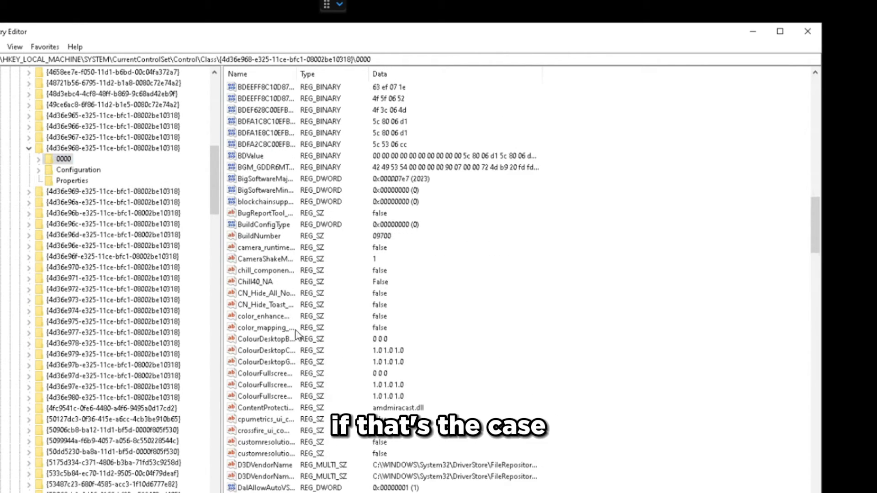
pyautogui.scroll(20, 272, 315)
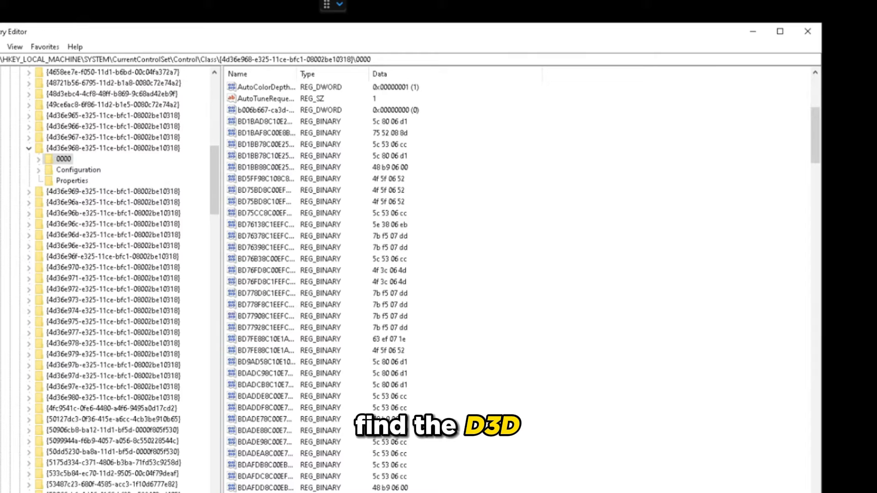
pyautogui.click(242, 201)
pyautogui.press('d')
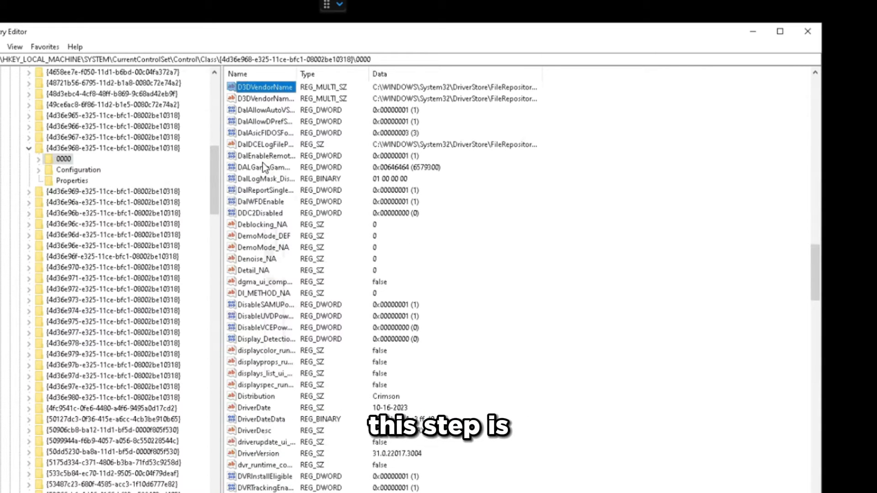
pyautogui.moveTo(296, 74); pyautogui.dragTo(419, 76)
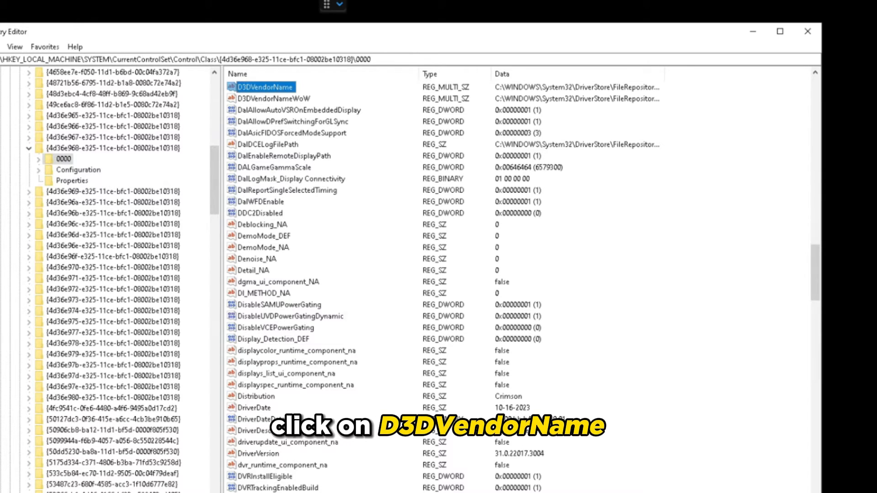
# Edit D3DVendorName and replace the file name at the end of its fourth line with atidxx64.dll.
pyautogui.doubleClick(278, 87)
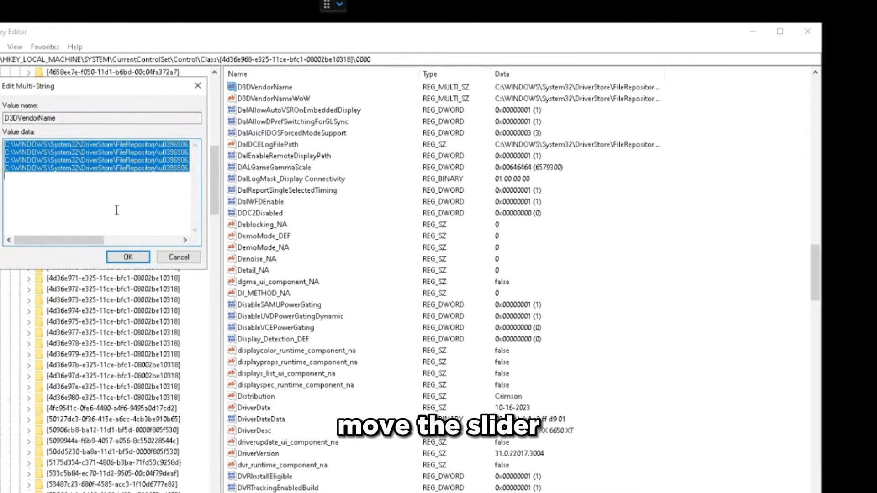
pyautogui.moveTo(30, 242); pyautogui.dragTo(188, 232)
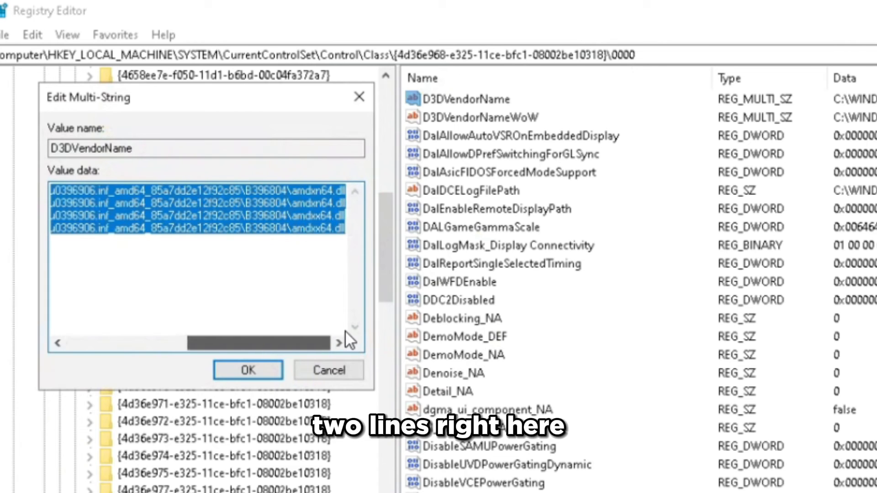
pyautogui.moveTo(294, 231); pyautogui.dragTo(344, 235)
pyautogui.click(226, 341)
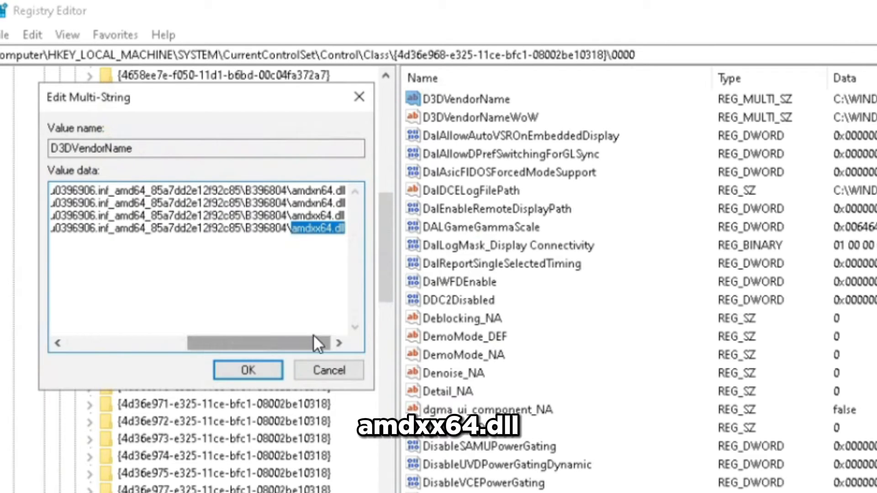
pyautogui.click(299, 227)
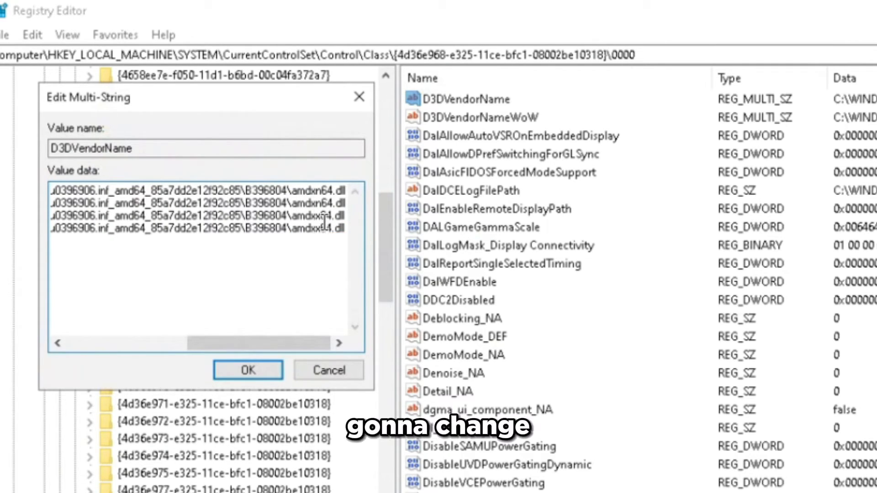
pyautogui.moveTo(291, 228); pyautogui.dragTo(346, 228)
pyautogui.write('atidxx64.dll')
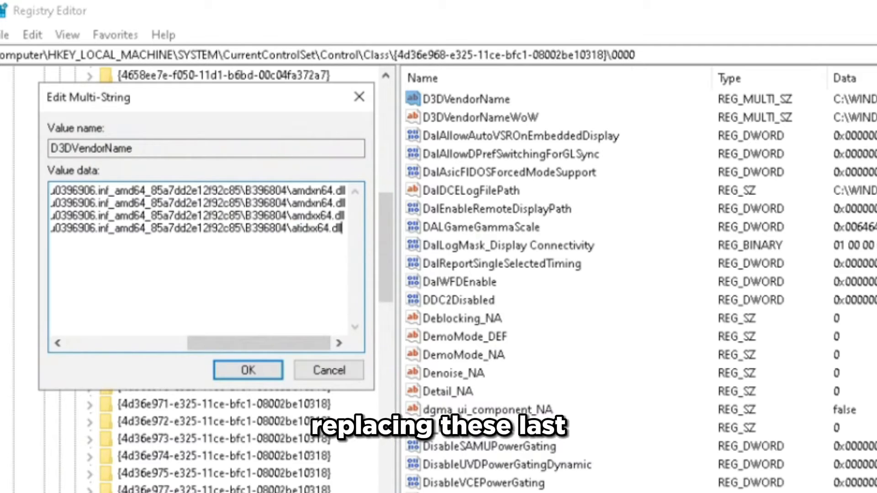
# Replace the file name ending the third line of D3DVendorName with atidxx64.dll, check the paths and save the value.
pyautogui.moveTo(291, 216); pyautogui.dragTo(366, 220)
pyautogui.write('amdxn64.dll')
pyautogui.click(325, 249)
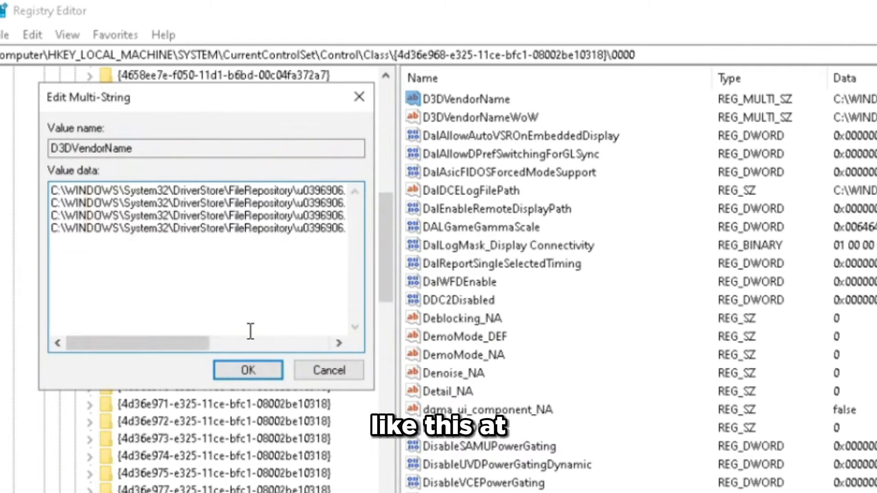
pyautogui.moveTo(170, 341); pyautogui.dragTo(352, 340)
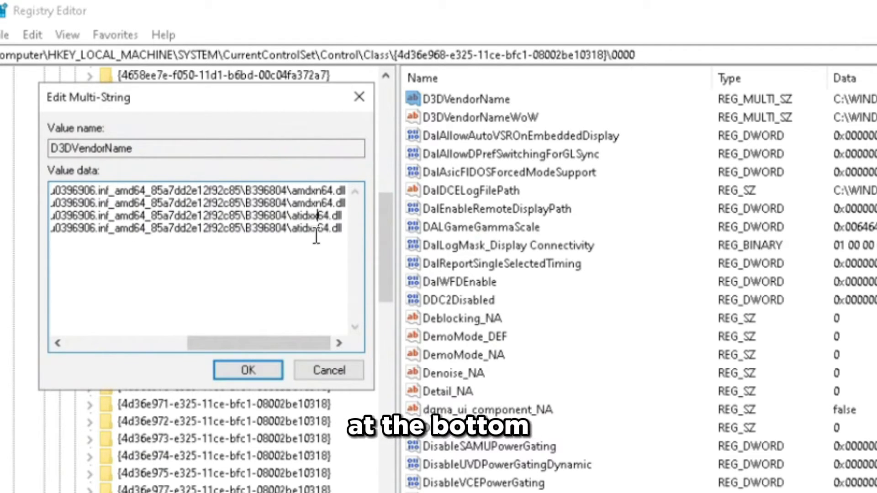
pyautogui.click(301, 219)
pyautogui.click(144, 220)
pyautogui.click(74, 218)
pyautogui.click(94, 219)
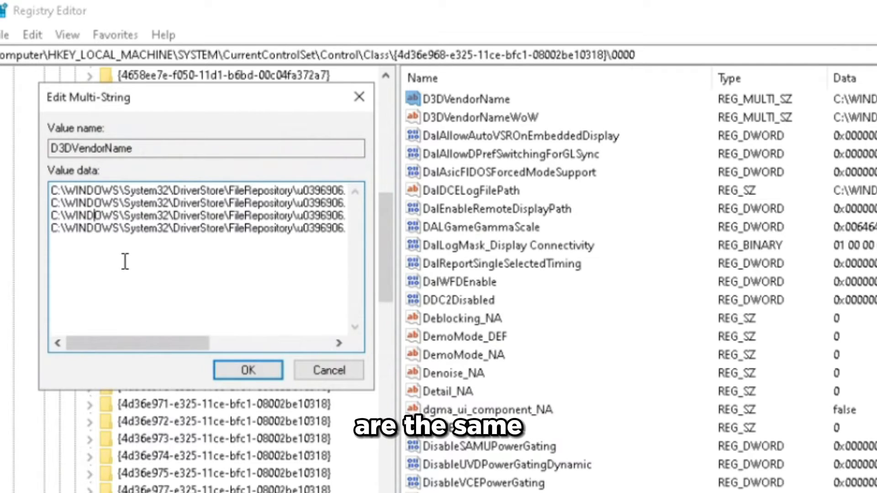
pyautogui.click(228, 370)
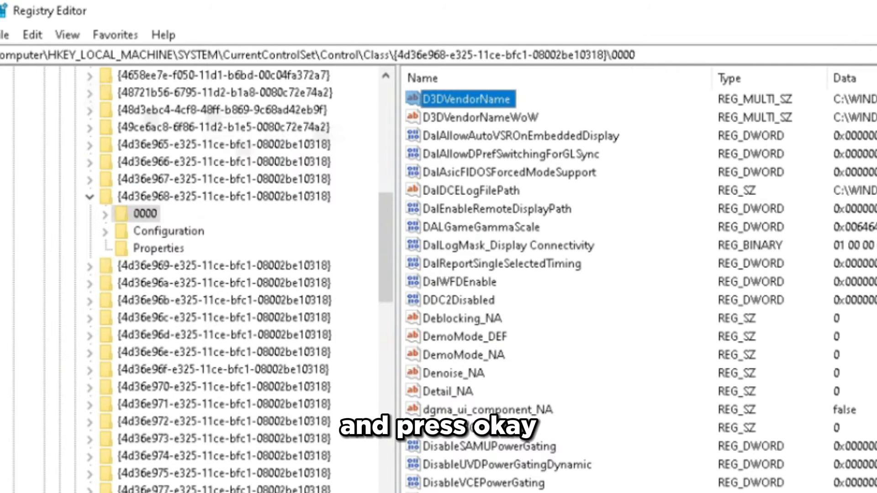
# Replace the file names ending the last two lines of D3DVendorNameWoW with atidxx32.dll and save the value.
pyautogui.doubleClick(452, 119)
pyautogui.moveTo(163, 345); pyautogui.dragTo(334, 325)
pyautogui.click(325, 227)
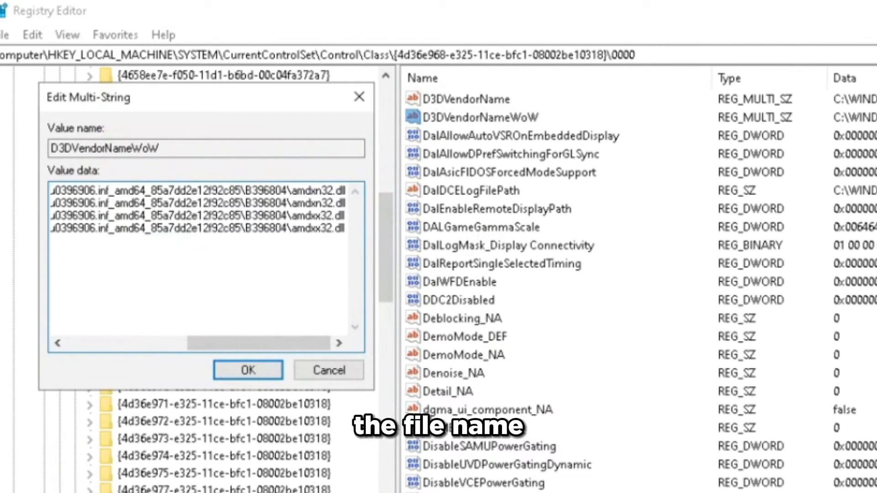
pyautogui.doubleClick(326, 228)
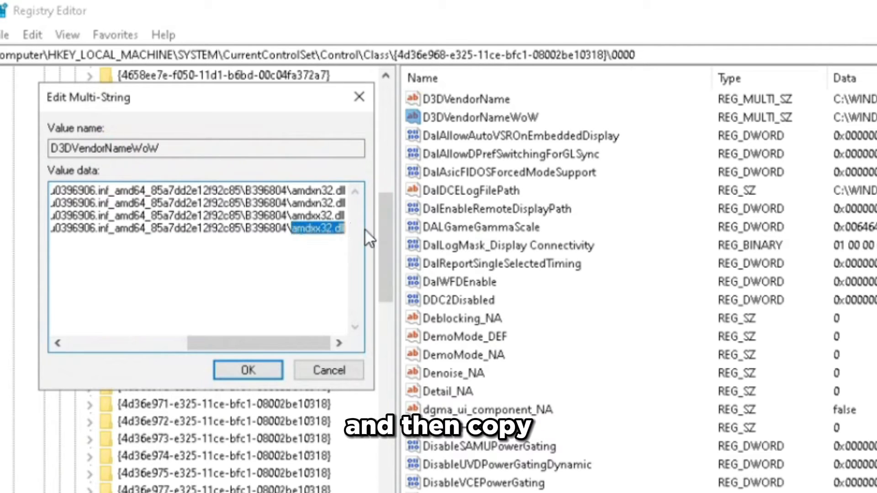
pyautogui.write('atidxx32.dll')
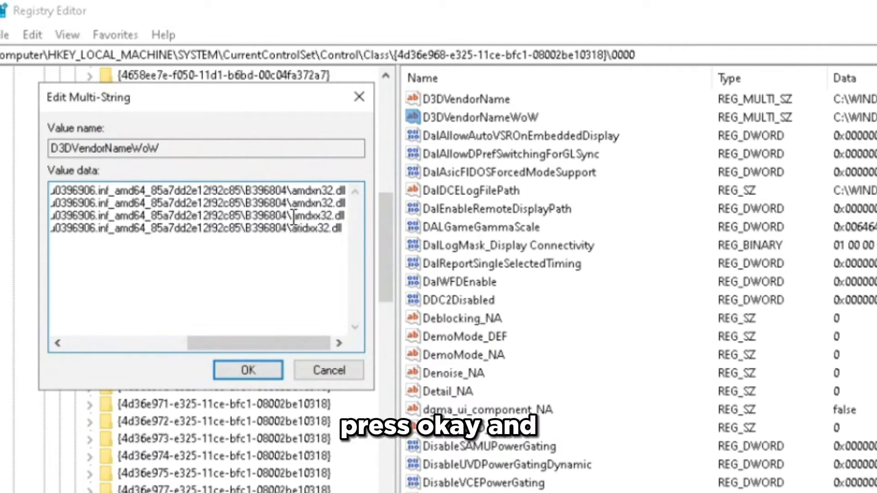
pyautogui.moveTo(293, 216); pyautogui.dragTo(360, 220)
pyautogui.write('atidxx32.dll')
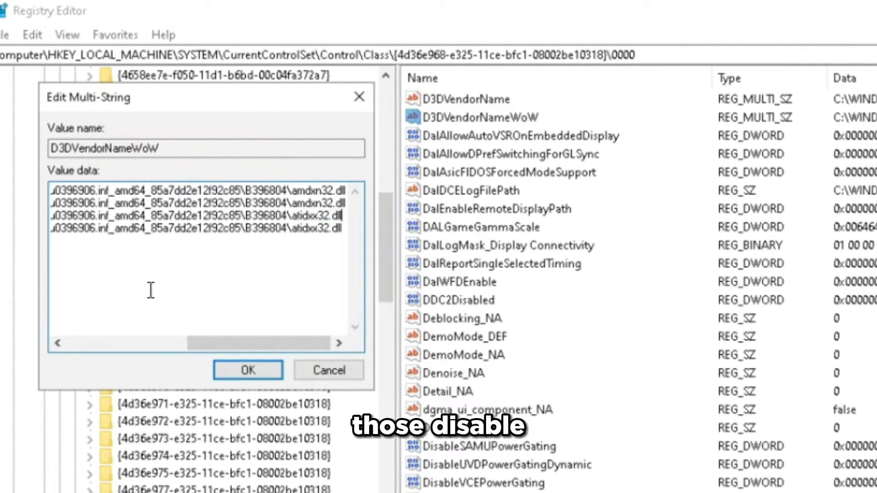
pyautogui.click(248, 375)
# Set the EnableUlps DWORD in the 0000 key to 0 and confirm it.
pyautogui.click(530, 173)
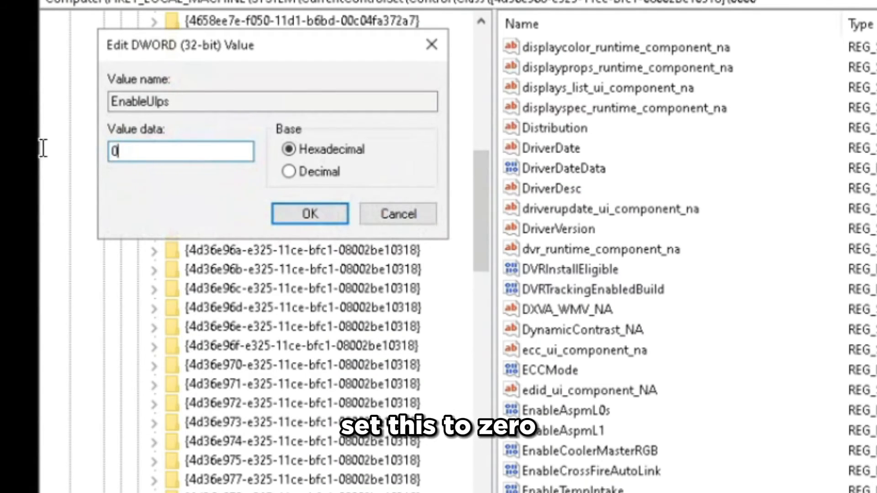
pyautogui.click(298, 220)
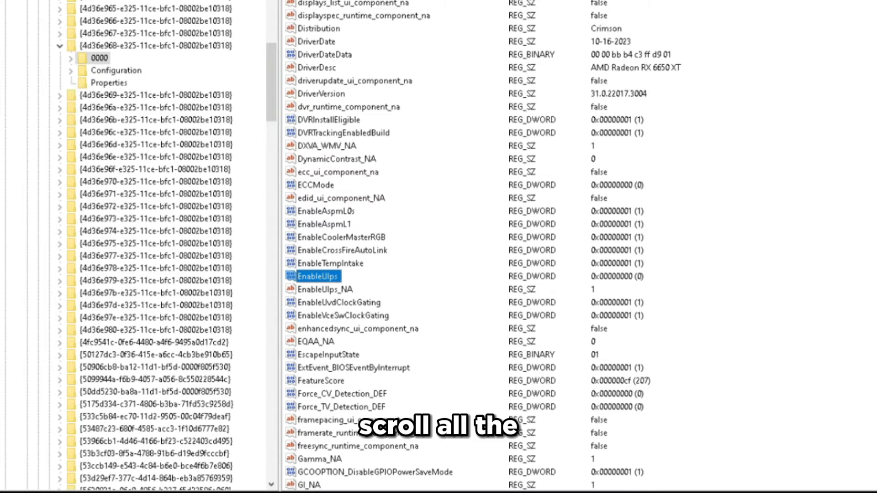
pyautogui.doubleClick(327, 277)
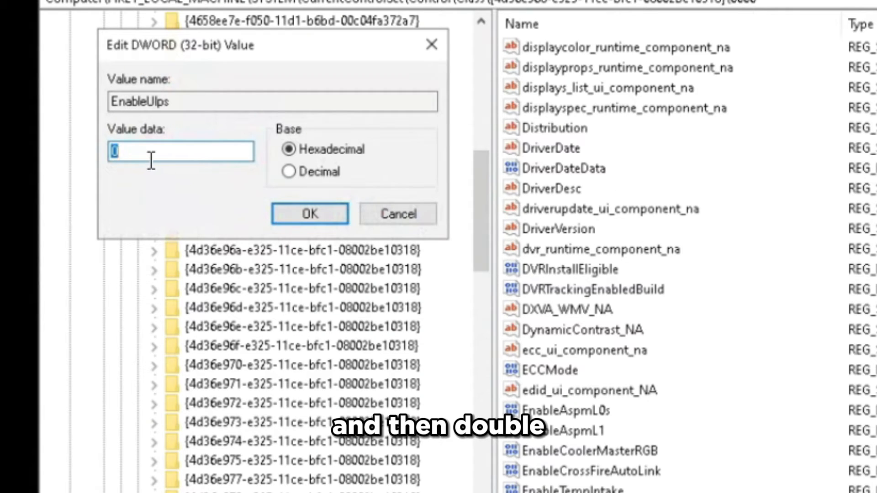
pyautogui.click(298, 217)
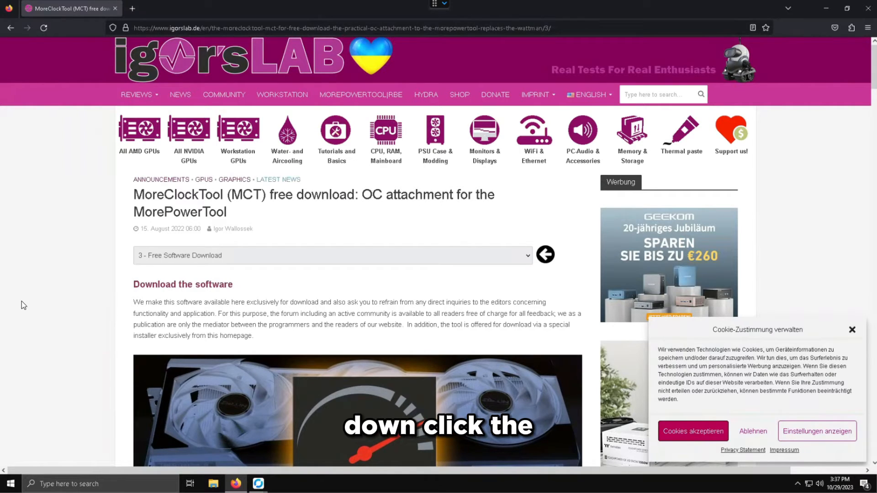
# Download MoreClockTool 1.0.1 from the igor'sLAB page and install it, accepting the license agreement.
pyautogui.scroll(-8, 43, 348)
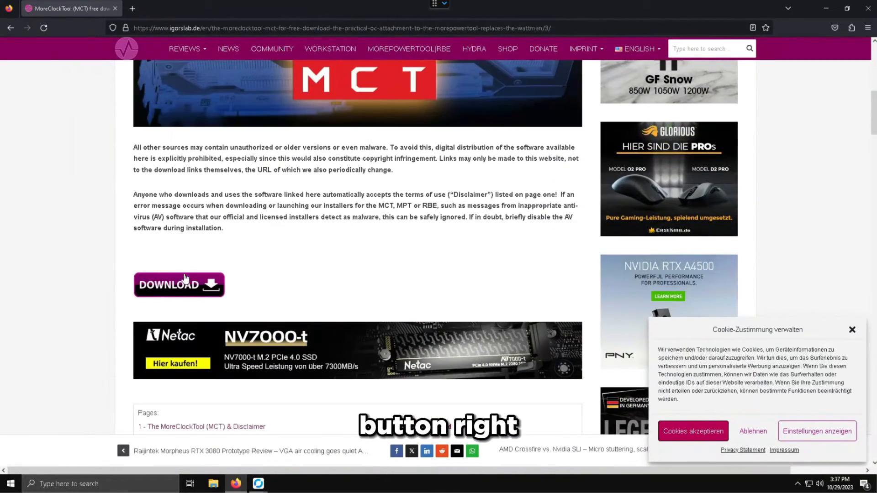
pyautogui.click(158, 286)
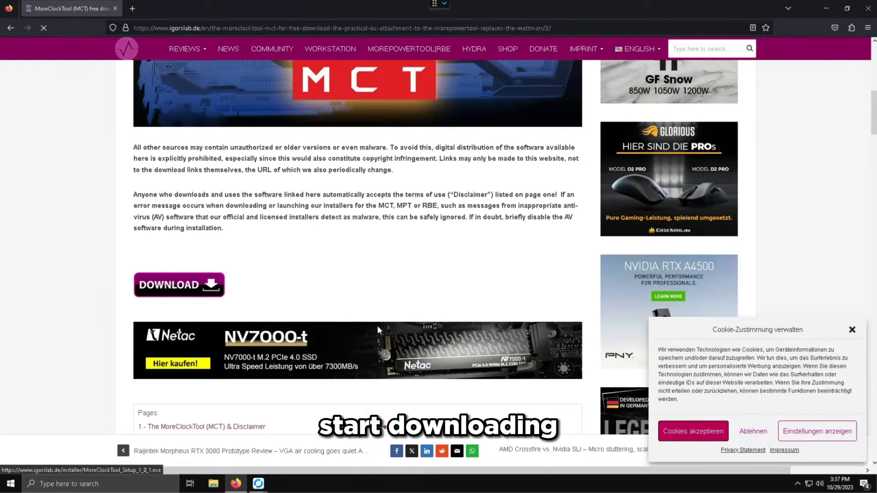
pyautogui.click(497, 312)
pyautogui.click(387, 293)
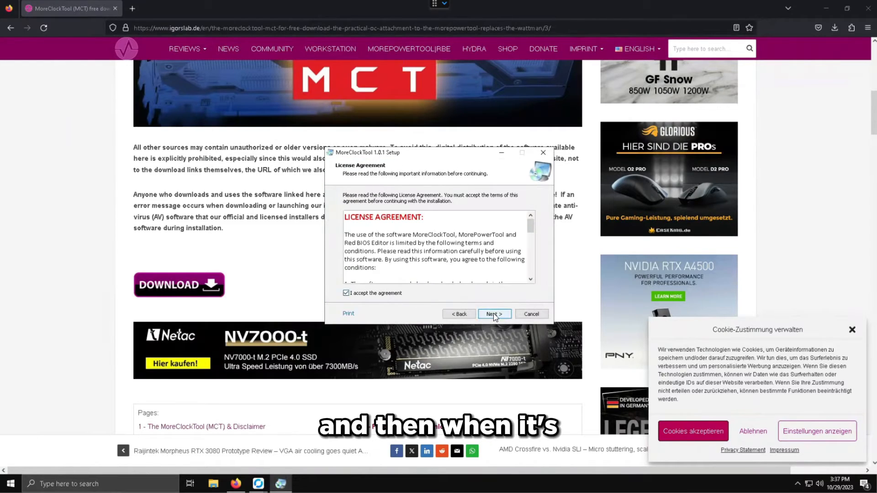
pyautogui.click(493, 314)
pyautogui.click(493, 313)
pyautogui.click(494, 313)
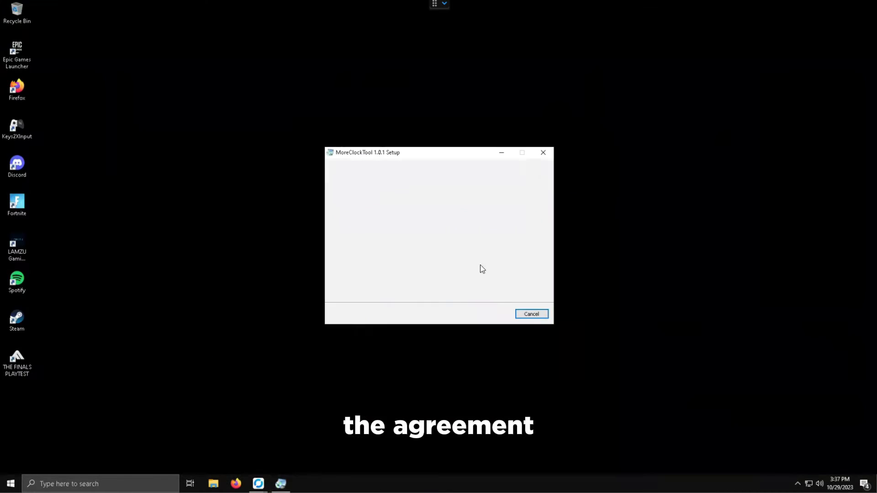
pyautogui.click(493, 313)
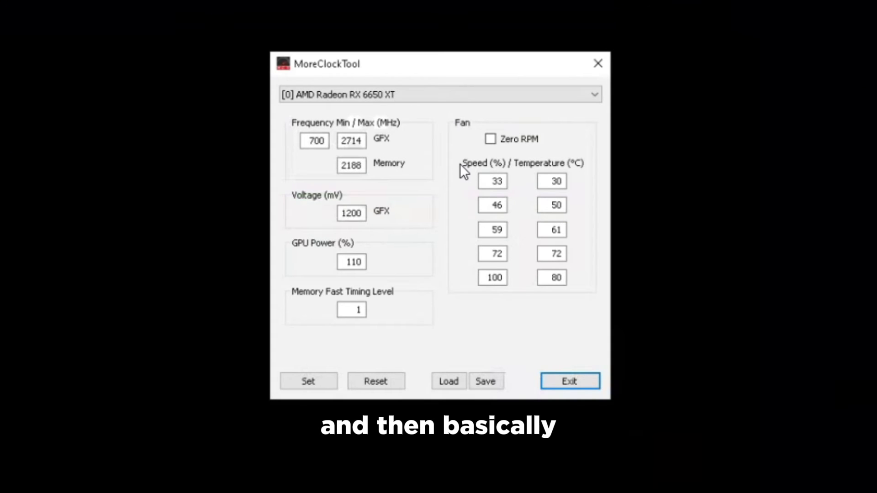
# Set the fan speed to 95% at 72 °C and 75% at 61 °C in the MoreClockTool fan curve.
pyautogui.doubleClick(497, 180)
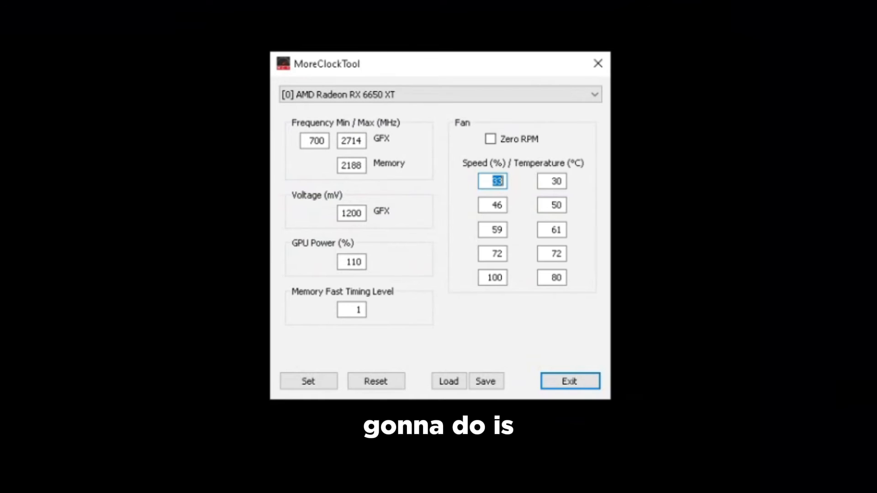
pyautogui.doubleClick(493, 277)
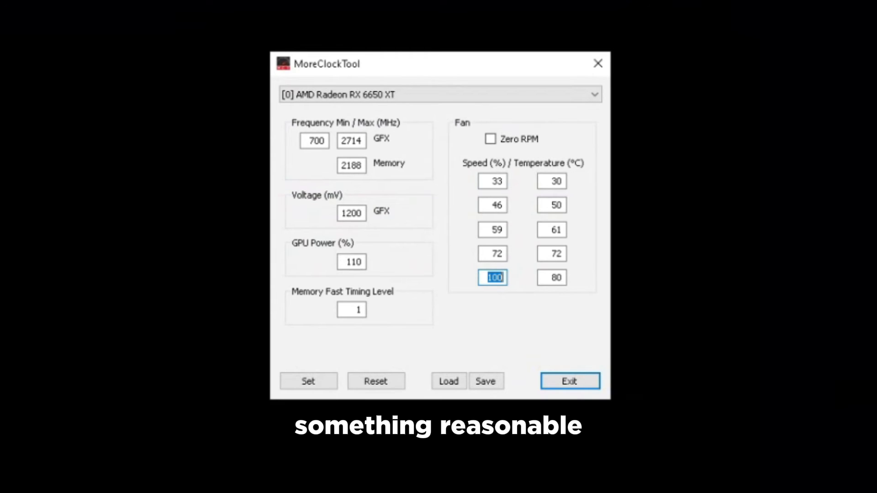
pyautogui.doubleClick(493, 253)
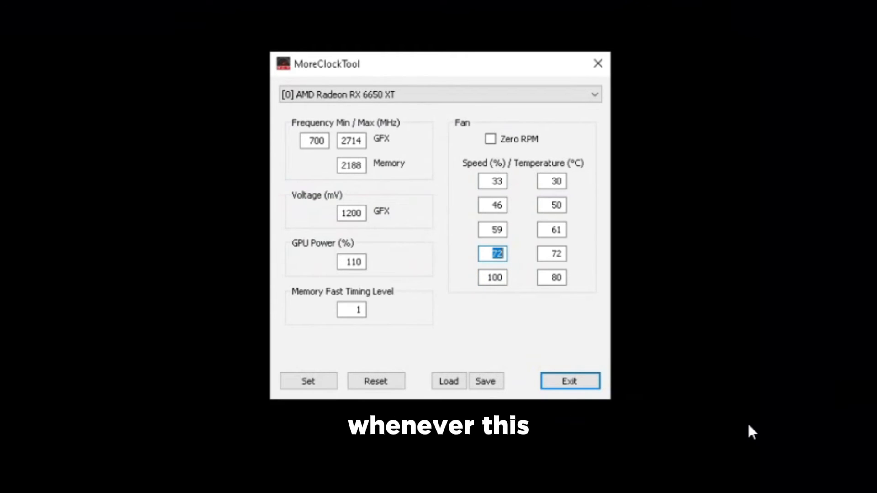
pyautogui.doubleClick(554, 255)
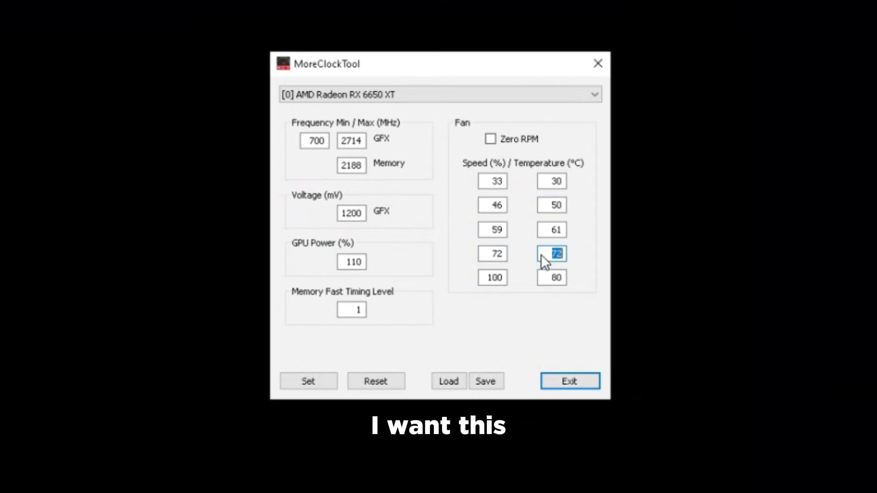
pyautogui.click(503, 256)
pyautogui.doubleClick(499, 252)
pyautogui.write('95')
pyautogui.doubleClick(490, 234)
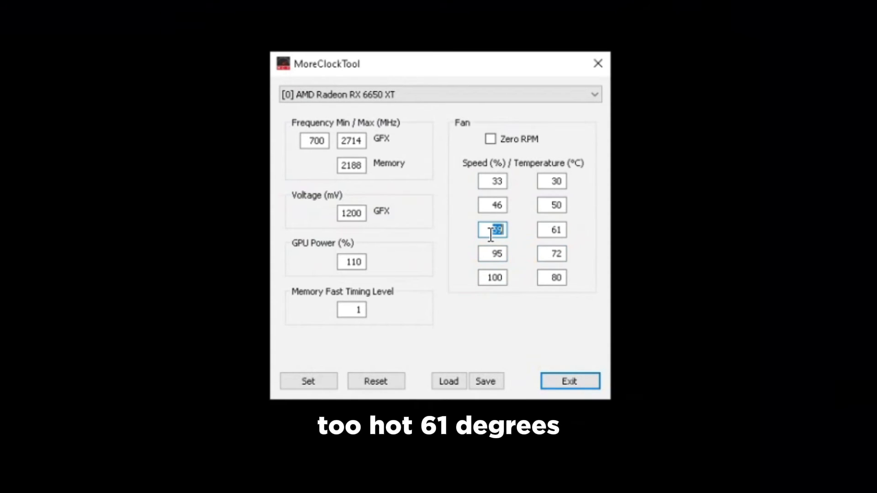
pyautogui.write('75')
# Set the fan speed to 65% at both 50 °C and 30 °C and apply the fan curve.
pyautogui.doubleClick(499, 206)
pyautogui.write('65')
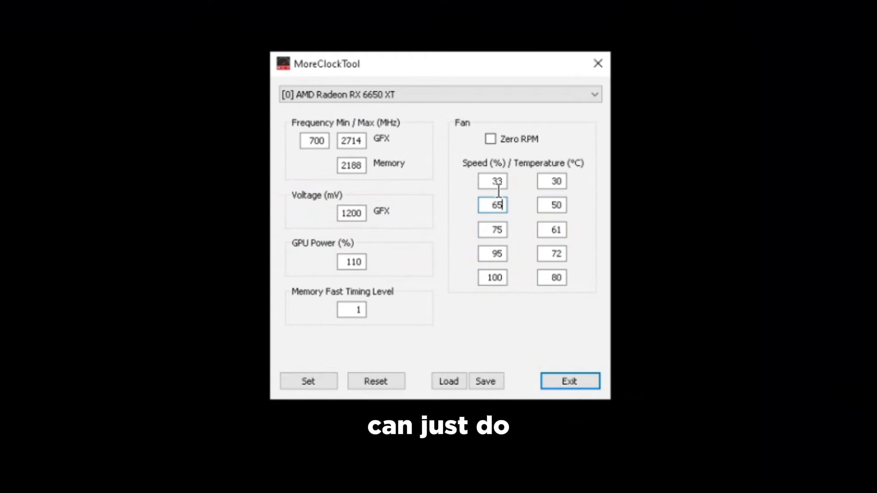
pyautogui.hotkey('shift', 'Tab')
pyautogui.write('65')
pyautogui.click(500, 230)
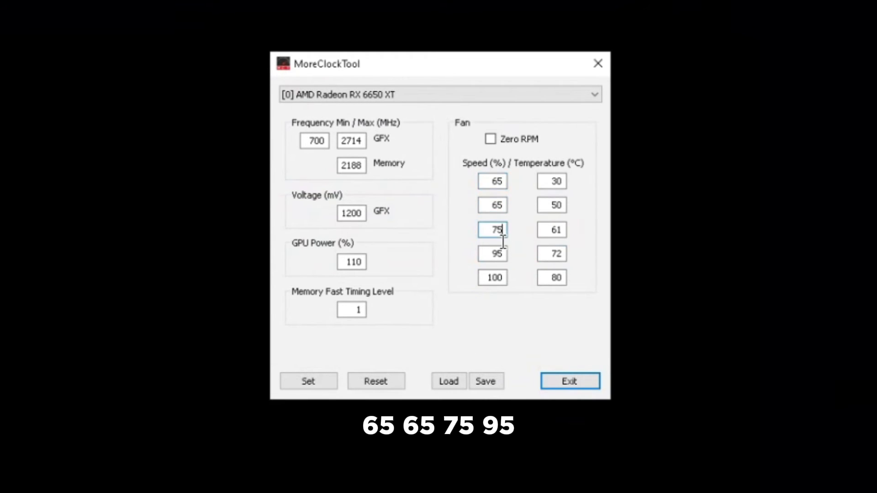
pyautogui.click(502, 260)
pyautogui.click(322, 383)
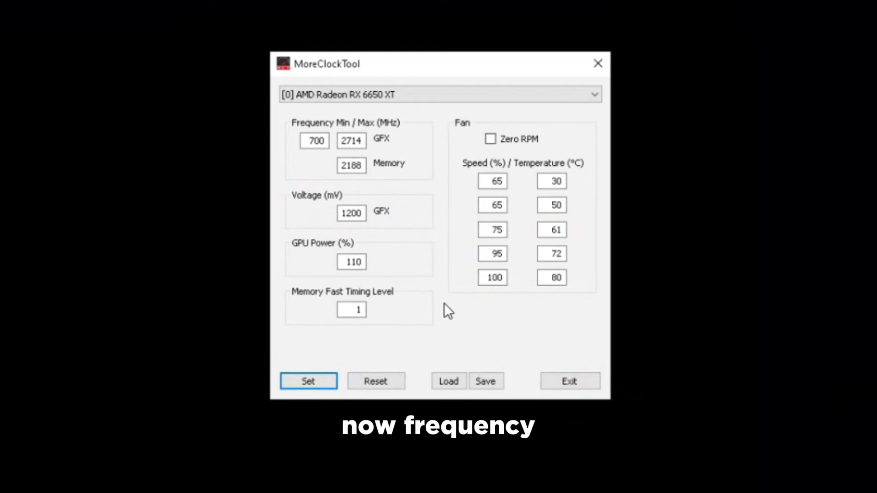
# Set the minimum GFX frequency to 2700 MHz and apply it.
pyautogui.doubleClick(317, 141)
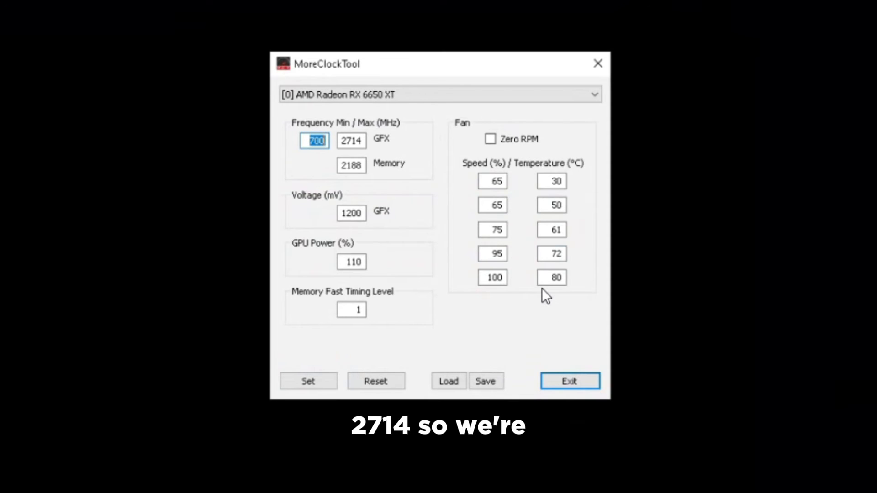
pyautogui.write('2700')
pyautogui.click(327, 380)
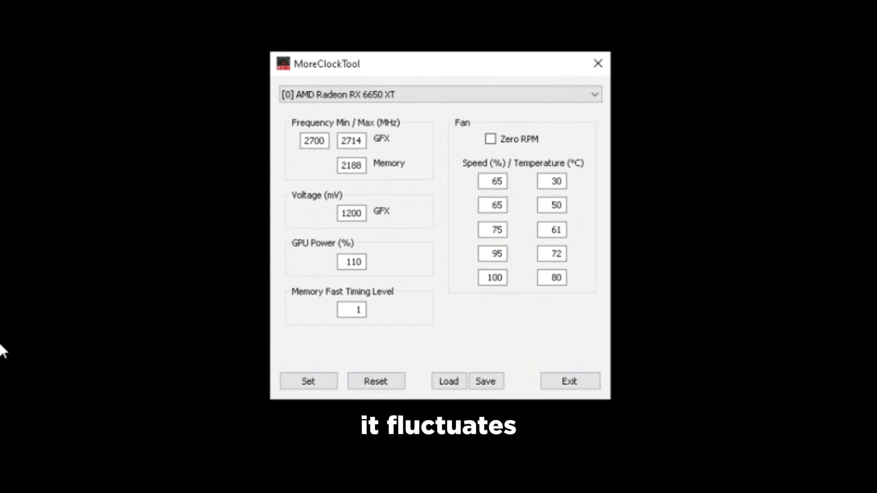
pyautogui.click(309, 380)
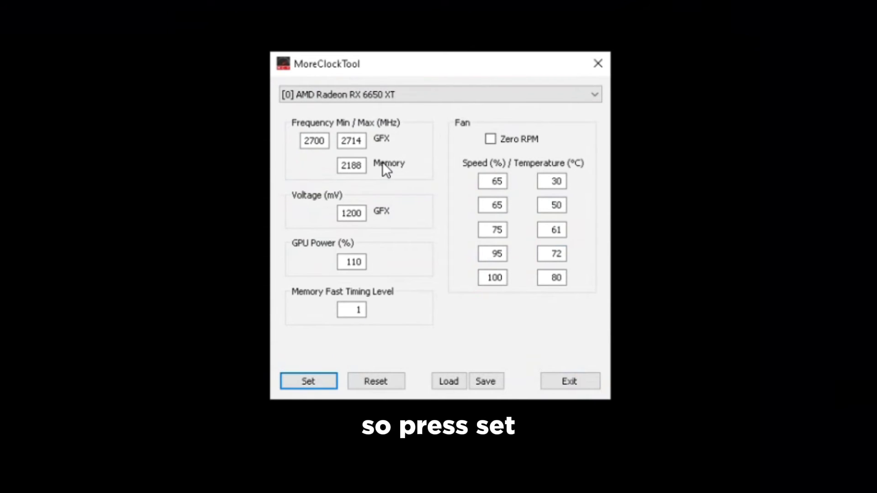
# Save the settings to Documents as the XML file "RX6650XT - MORE CLOCK TOOL SETTINGS" and exit the tool.
pyautogui.click(496, 391)
pyautogui.click(241, 186)
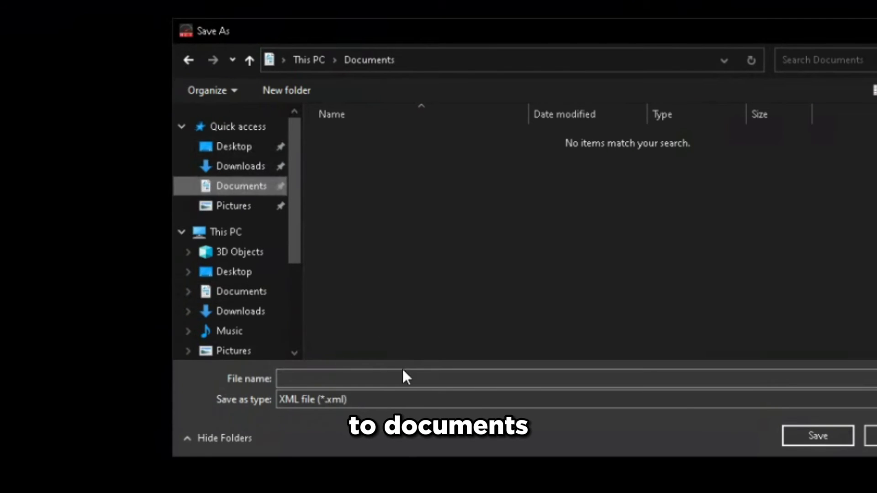
pyautogui.click(380, 378)
pyautogui.write('RX665')
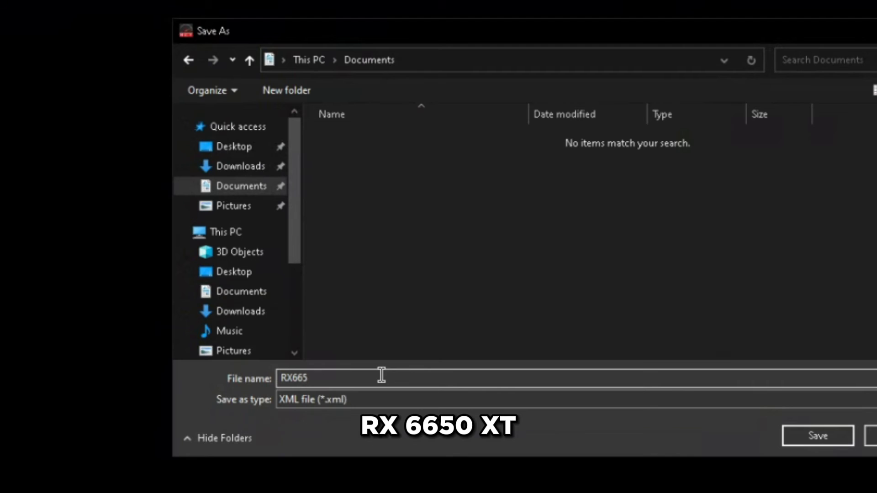
pyautogui.write('0XT')
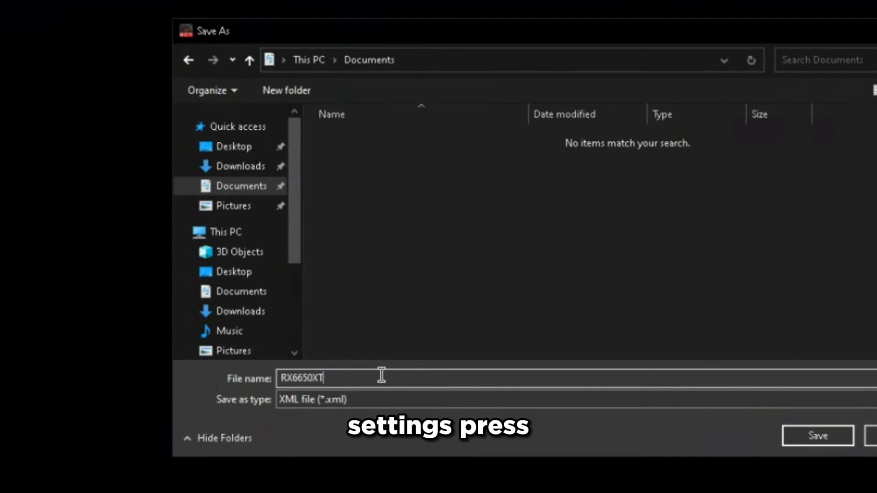
pyautogui.write(' - MORE CLOCK ')
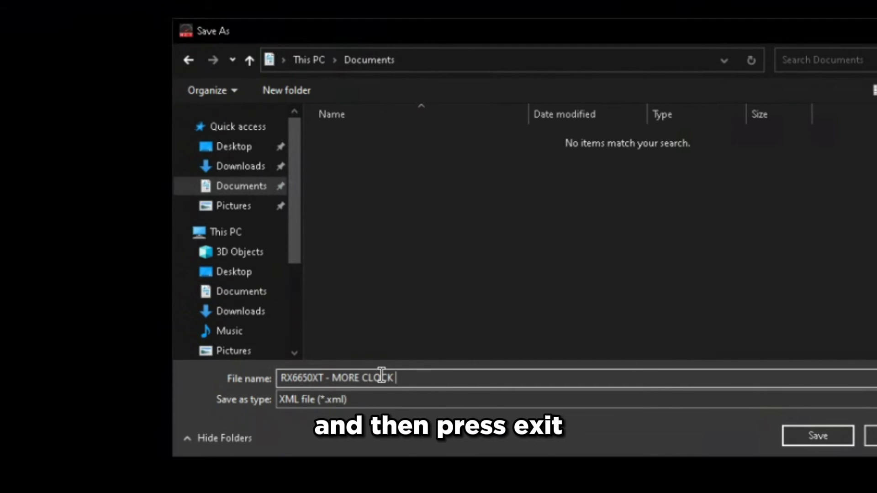
pyautogui.write('TOOL SETTINGS')
pyautogui.press('Return')
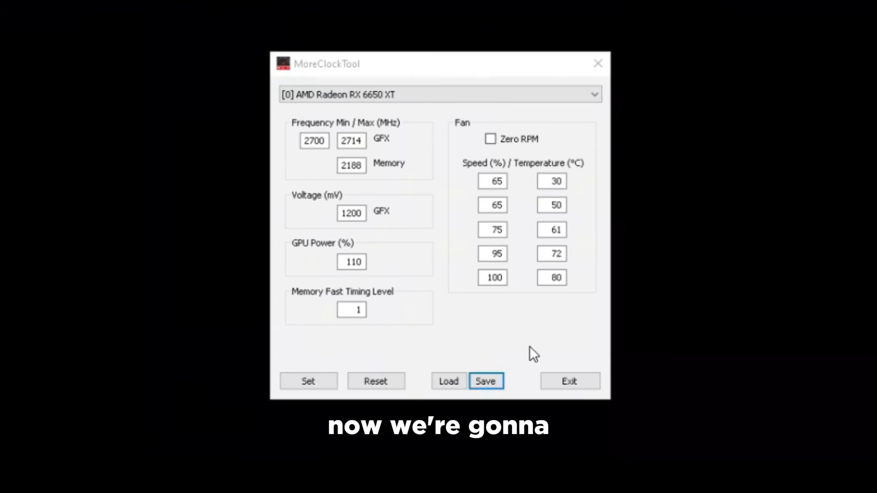
pyautogui.click(562, 383)
# Refresh the desktop.
pyautogui.rightClick(10, 15)
pyautogui.moveTo(47, 53)
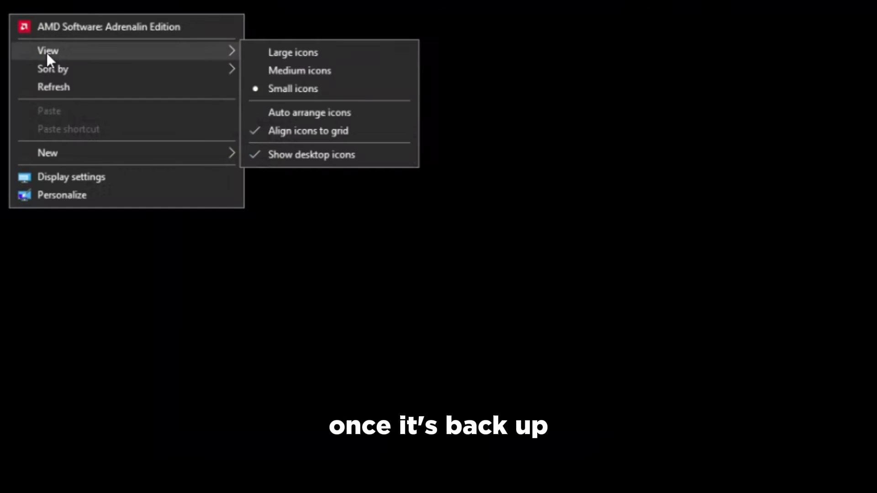
pyautogui.click(45, 88)
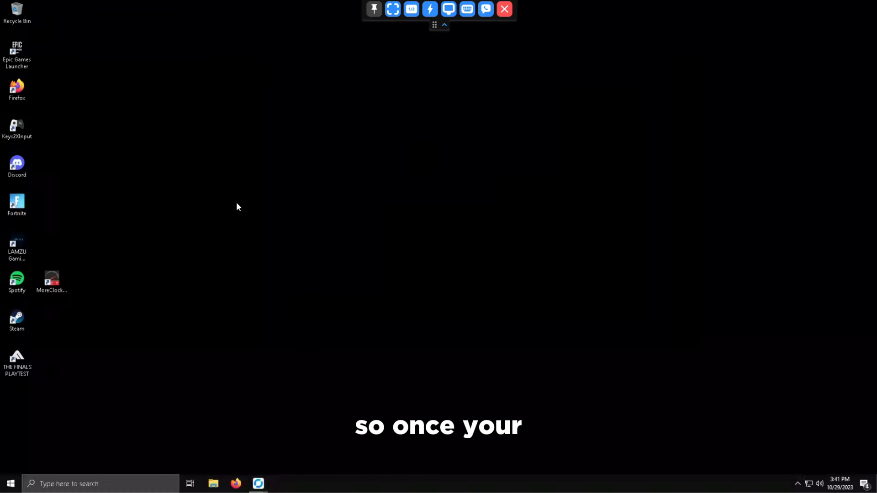
# Switch to AMD Software: Adrenalin Edition and select Fast Timing as the memory timing in the VRAM tuning settings.
pyautogui.rightClick(221, 126)
pyautogui.click(281, 130)
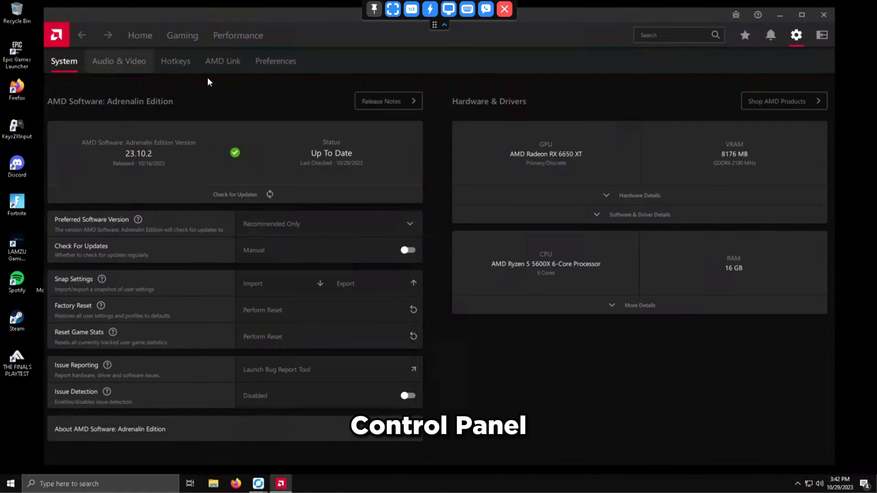
pyautogui.click(228, 37)
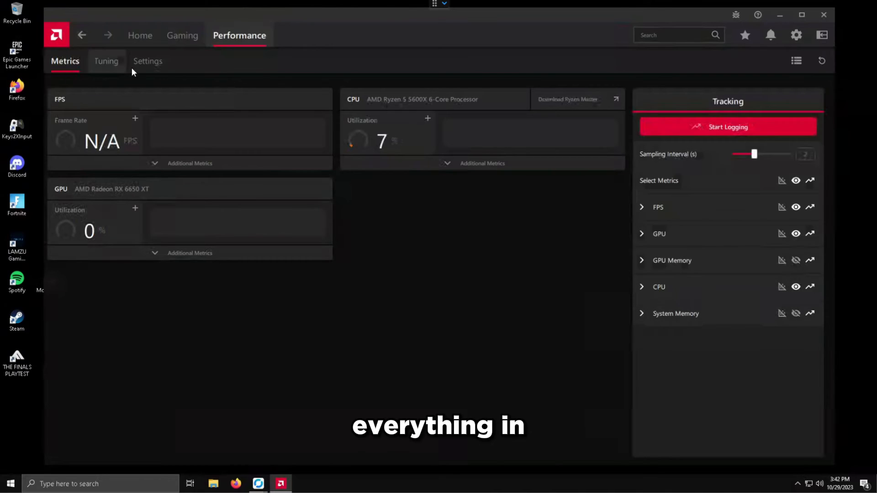
pyautogui.click(117, 65)
pyautogui.scroll(-6, 463, 377)
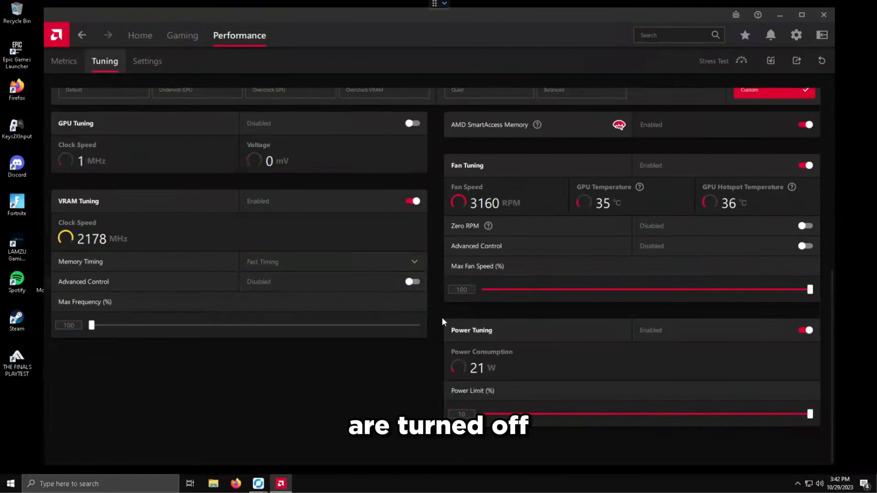
pyautogui.click(302, 265)
pyautogui.click(311, 305)
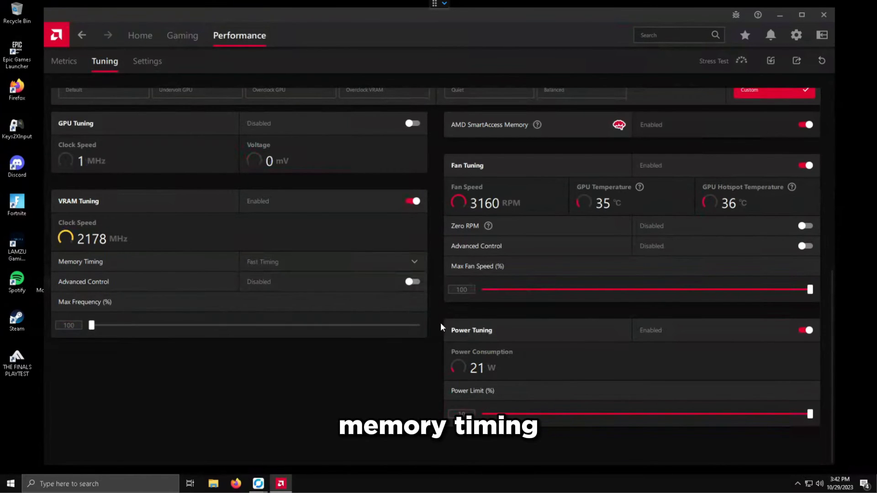
pyautogui.scroll(6, 388, 378)
# Check the global graphics options, including the advanced ones, and the display options with their overrides.
pyautogui.click(183, 35)
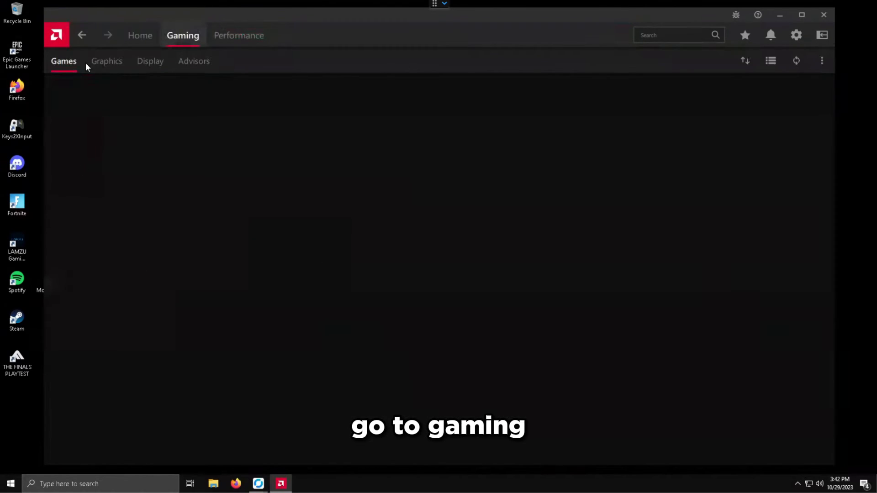
pyautogui.click(102, 63)
pyautogui.click(68, 424)
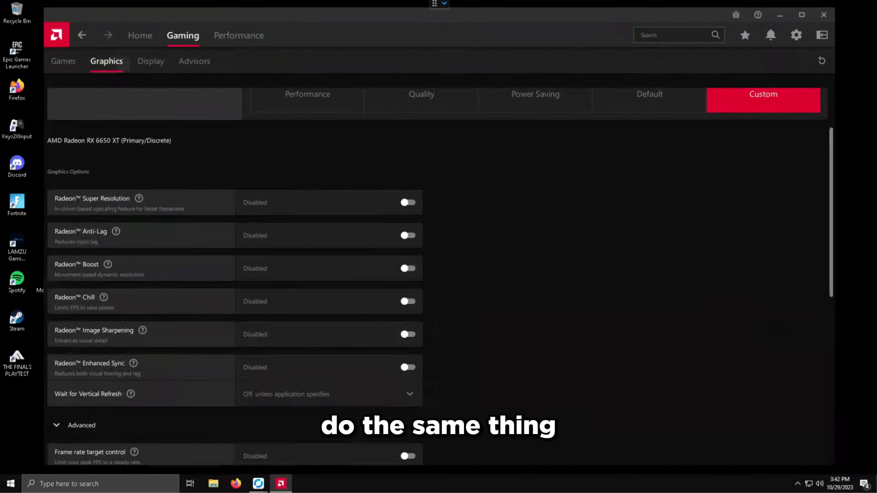
pyautogui.scroll(-8, 311, 317)
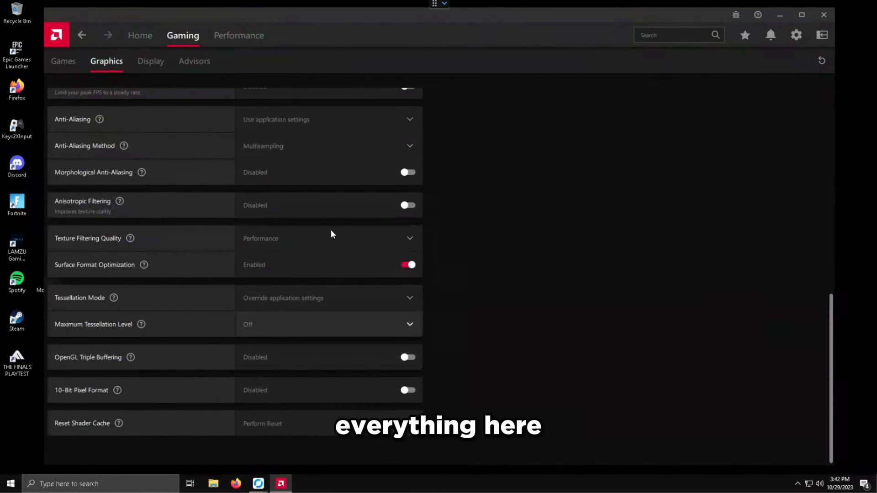
pyautogui.click(150, 63)
pyautogui.click(551, 287)
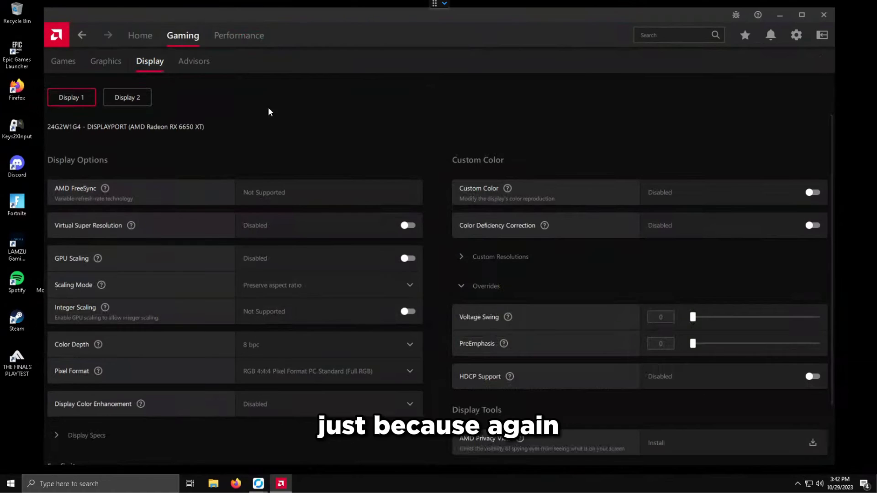
# Review the system and audio and video settings, and recheck the GPU, VRAM, fan and power tuning values.
pyautogui.click(238, 36)
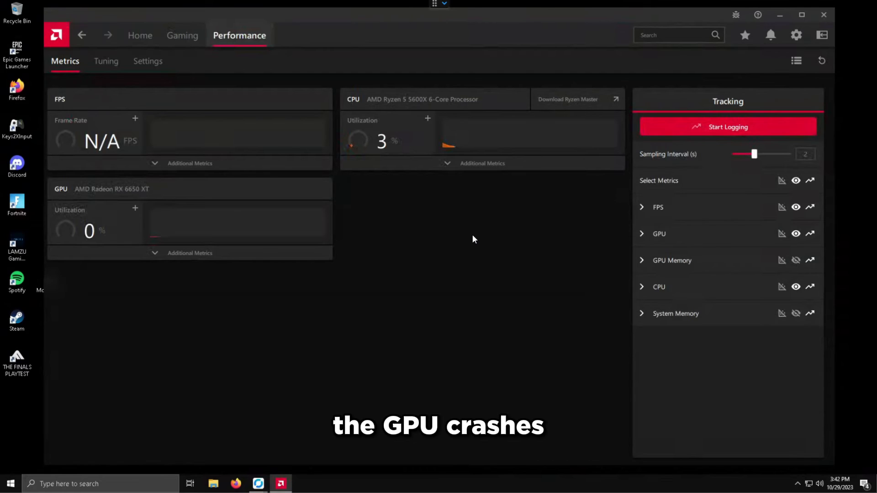
pyautogui.click(771, 36)
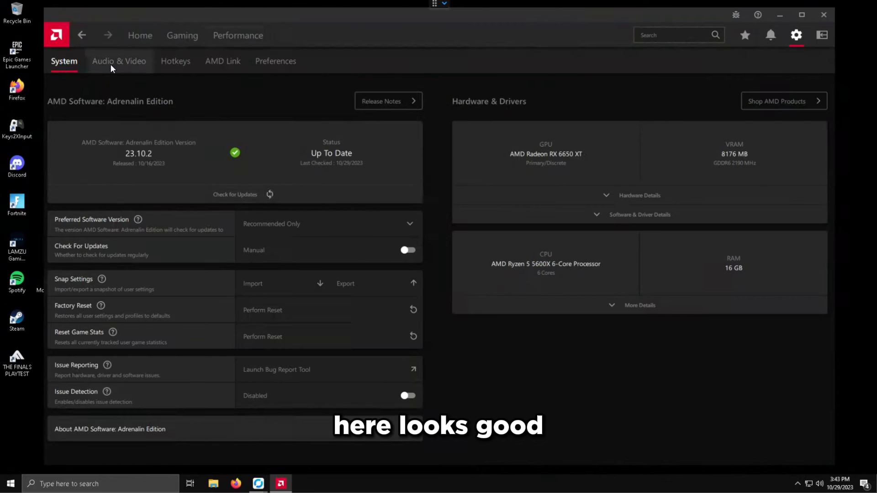
pyautogui.click(112, 63)
pyautogui.click(201, 38)
pyautogui.click(238, 33)
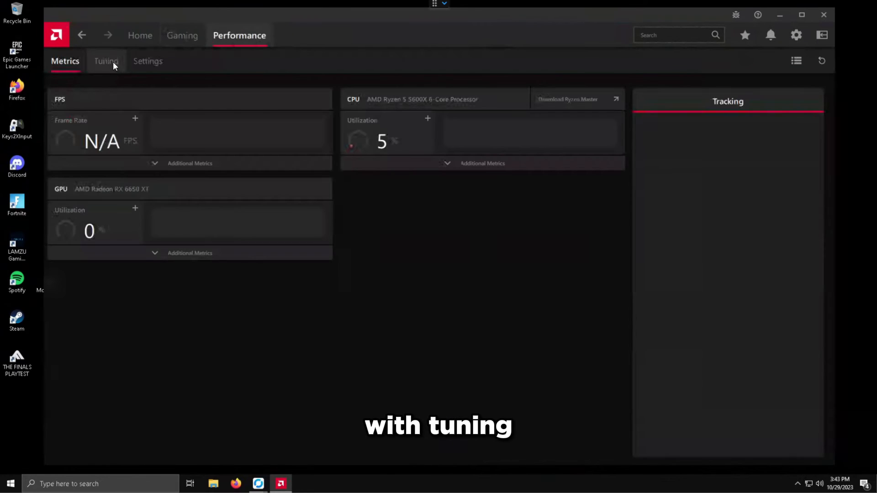
pyautogui.click(114, 62)
pyautogui.scroll(-6, 204, 397)
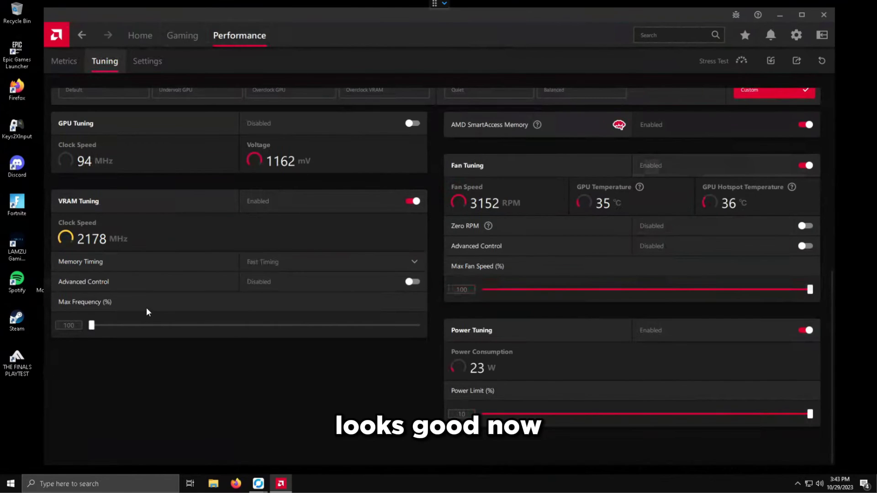
# Close AMD Software, load the "RX6650XT - MORE CLOCK TOOL SETTINGS" file in MoreClockTool, apply it and exit.
pyautogui.click(823, 14)
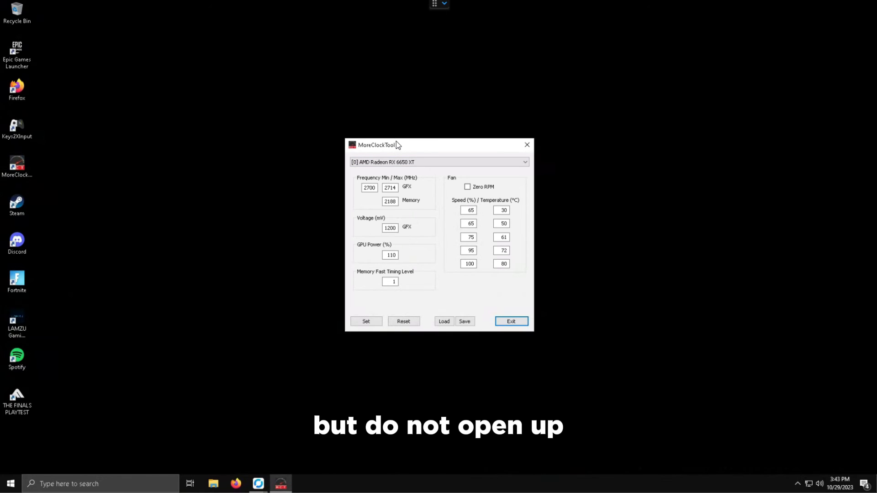
pyautogui.moveTo(396, 142)
pyautogui.mouseDown()
pyautogui.moveTo(424, 138)
pyautogui.moveTo(408, 132)
pyautogui.mouseUp()
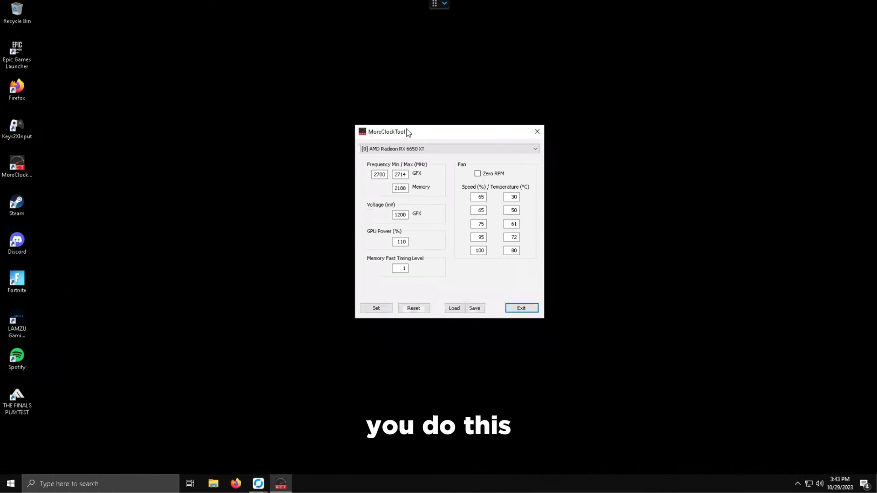
pyautogui.click(453, 309)
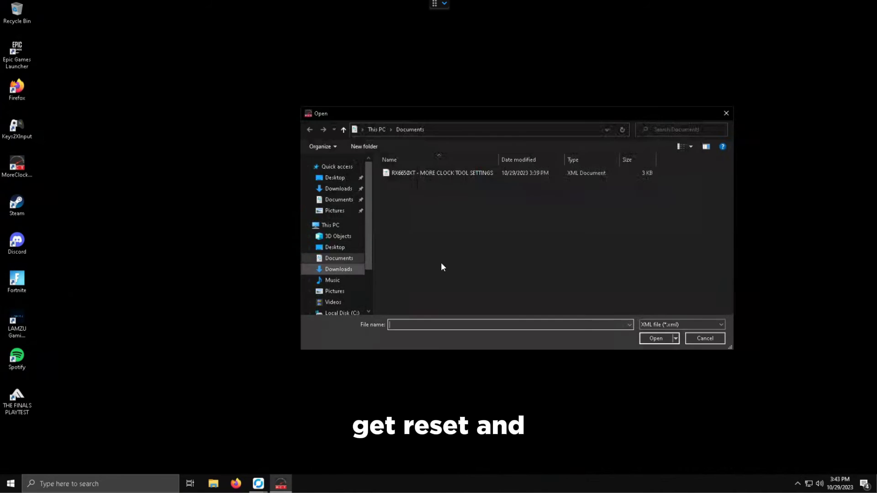
pyautogui.doubleClick(414, 173)
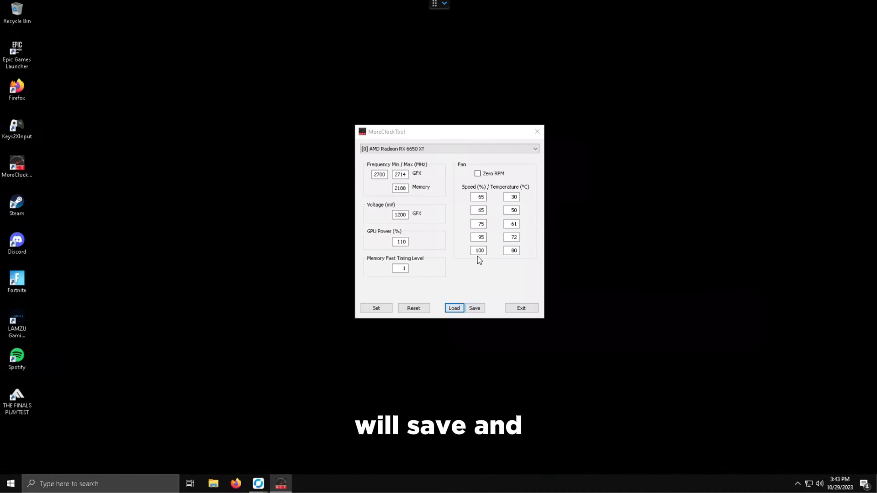
pyautogui.click(376, 307)
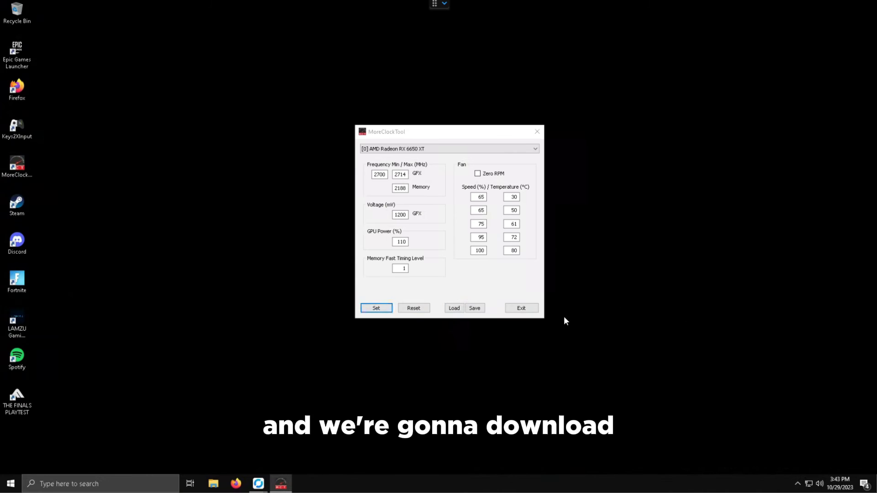
pyautogui.click(529, 312)
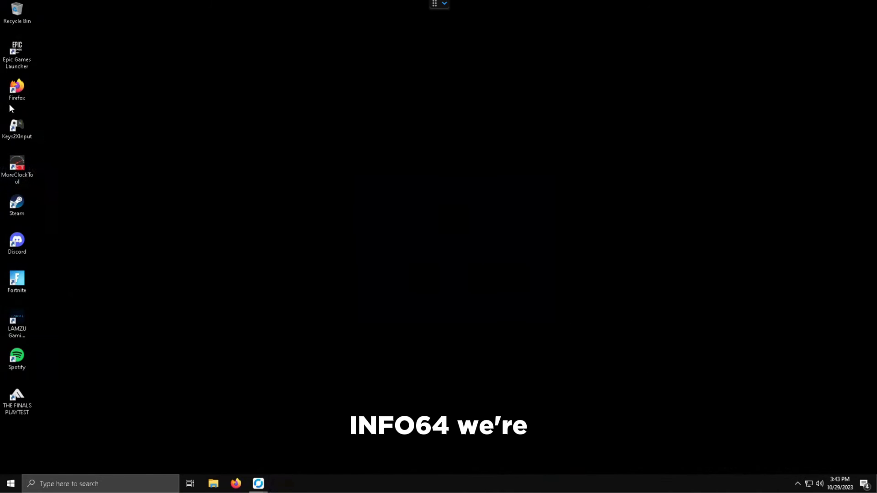
# Switch to Firefox, search for hwinfo64 and download the portable Windows version 7.64 from the HWiNFO site.
pyautogui.doubleClick(17, 89)
pyautogui.write('hwinfo64')
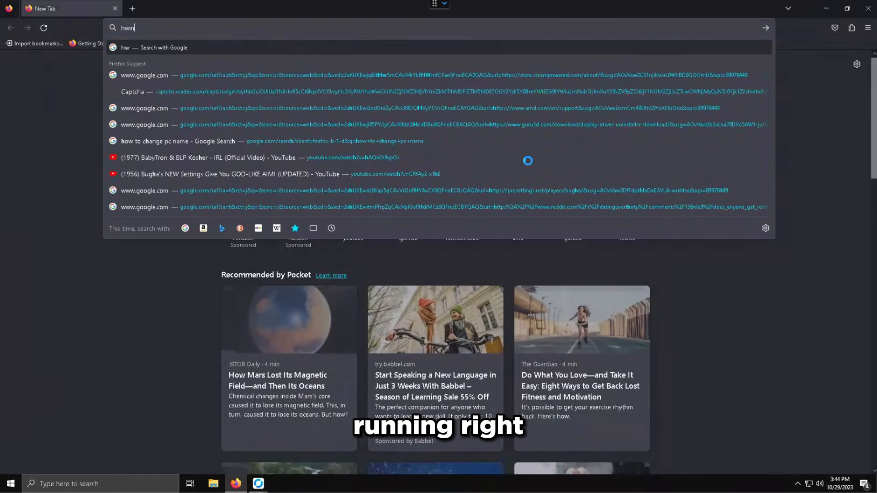
pyautogui.press('Return')
pyautogui.click(197, 152)
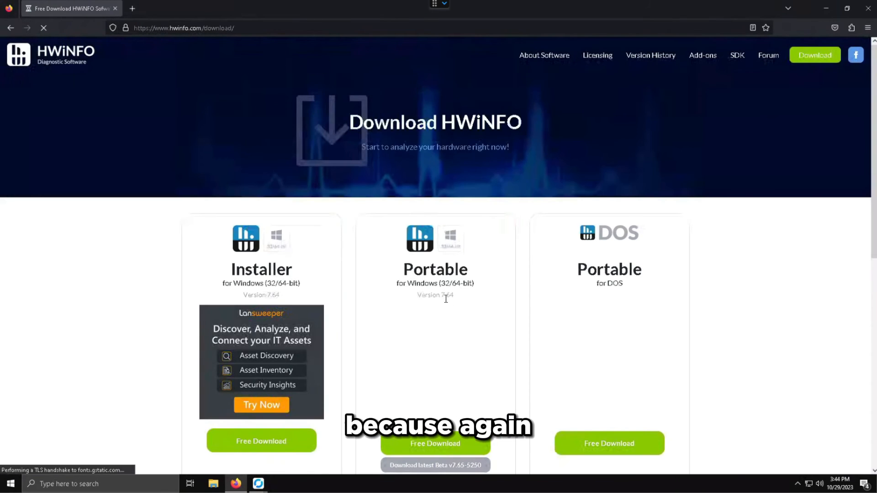
pyautogui.scroll(-3, 447, 306)
pyautogui.click(451, 316)
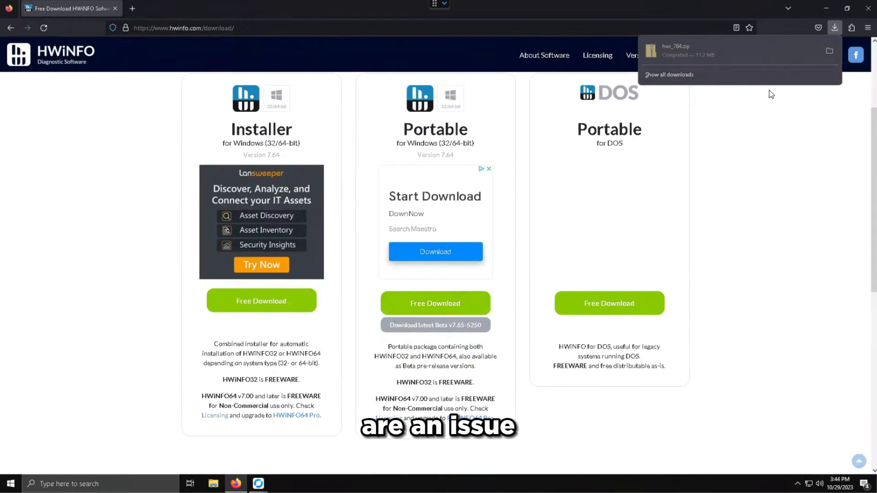
# Launch HWiNFO64 from the downloaded hwi_764 archive in sensors-only mode, and close the folder and browser windows.
pyautogui.click(751, 50)
pyautogui.doubleClick(299, 170)
pyautogui.click(450, 257)
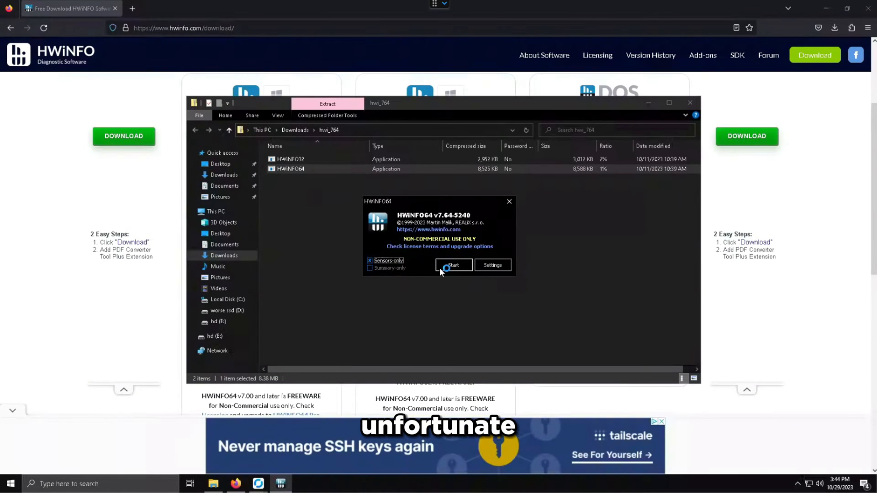
pyautogui.click(440, 267)
pyautogui.click(689, 103)
pyautogui.click(873, 13)
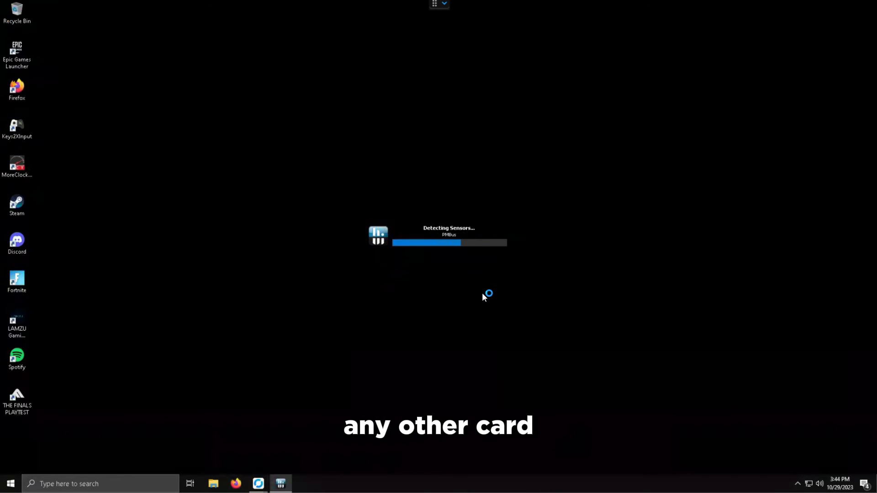
pyautogui.click(489, 301)
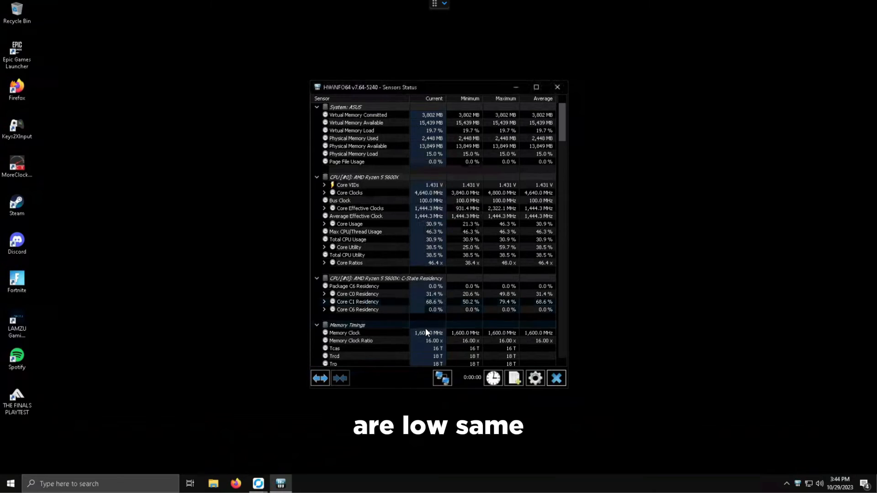
# Check the Radeon RX 6650 XT's GPU, memory junction and hot spot temperatures in the sensor list, and close HWiNFO64.
pyautogui.scroll(-10, 426, 328)
pyautogui.scroll(-15, 434, 284)
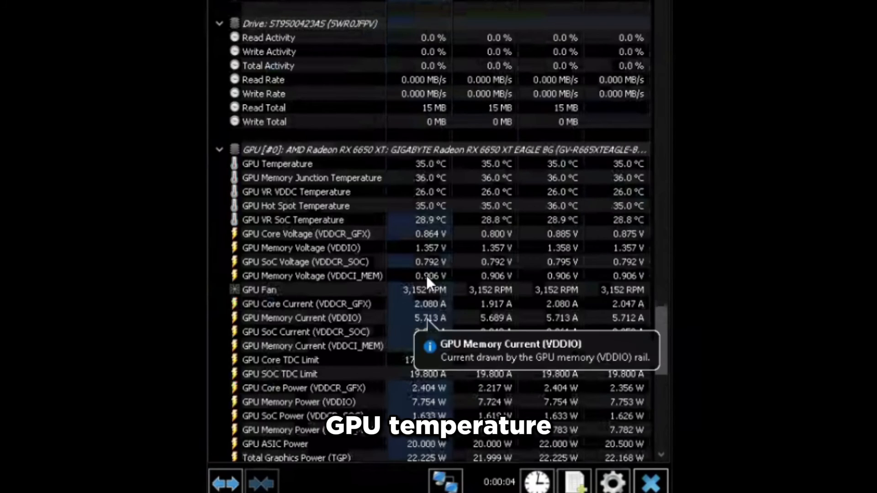
pyautogui.click(427, 164)
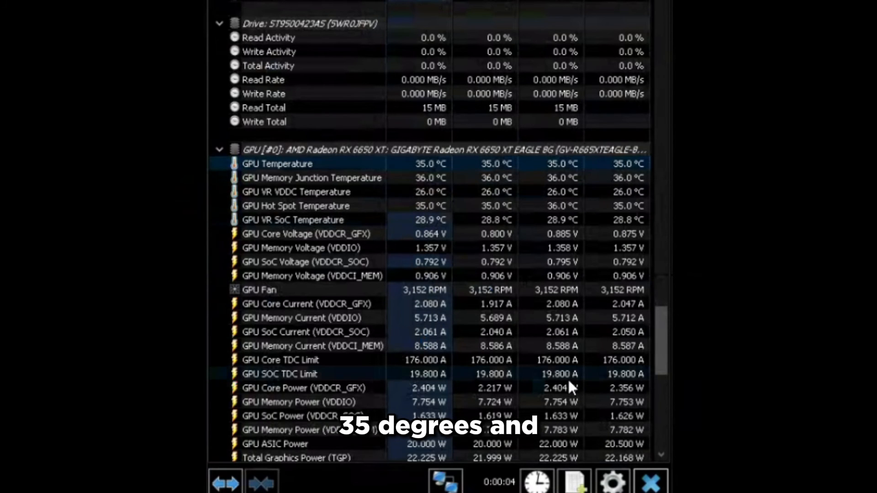
pyautogui.scroll(-1, 425, 165)
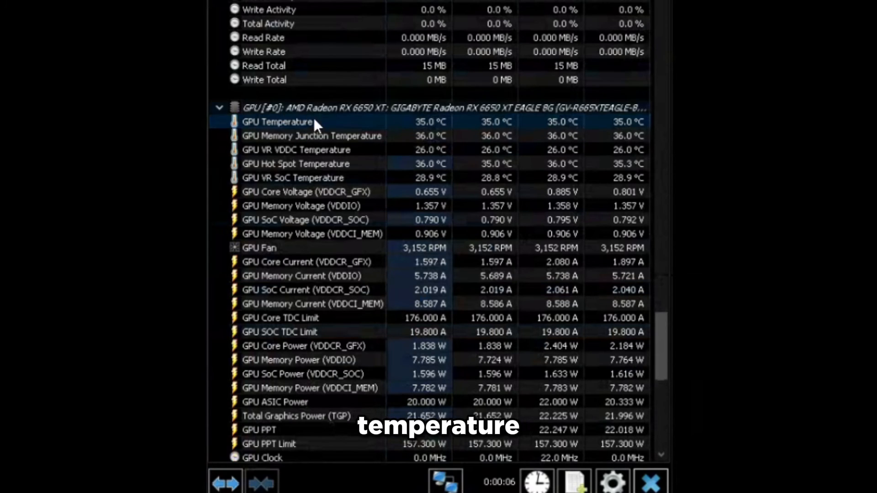
pyautogui.click(303, 165)
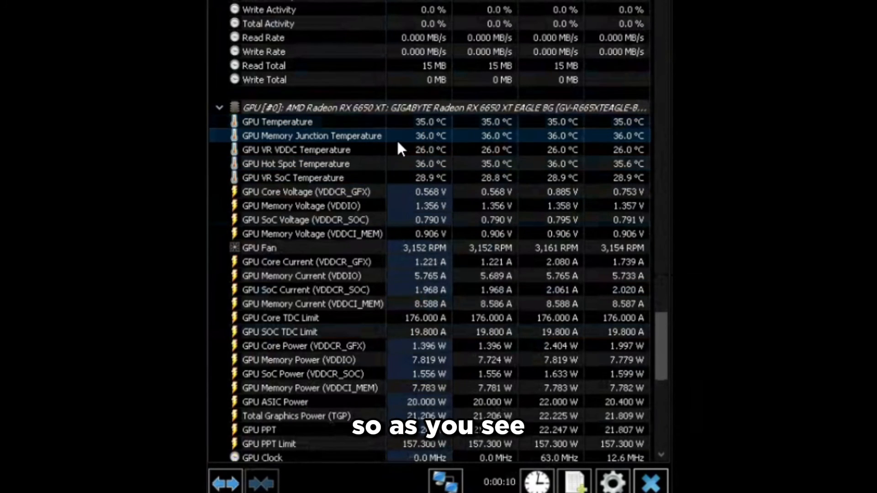
pyautogui.click(421, 125)
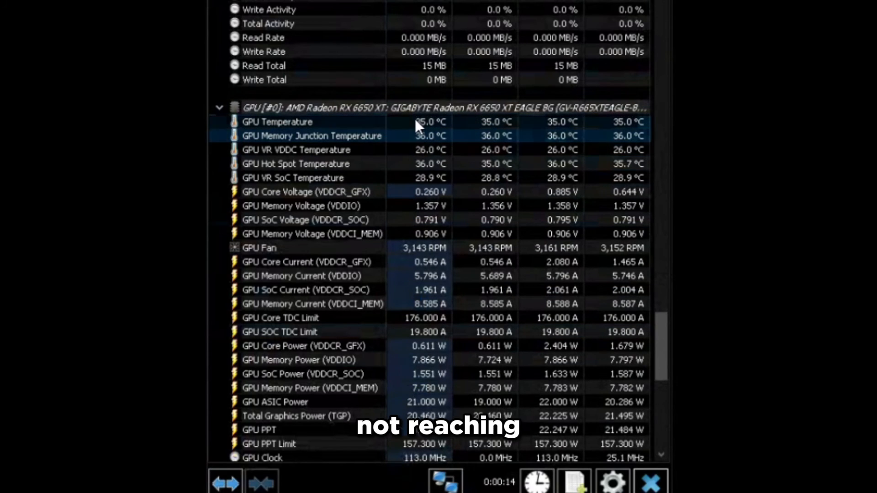
pyautogui.click(410, 122)
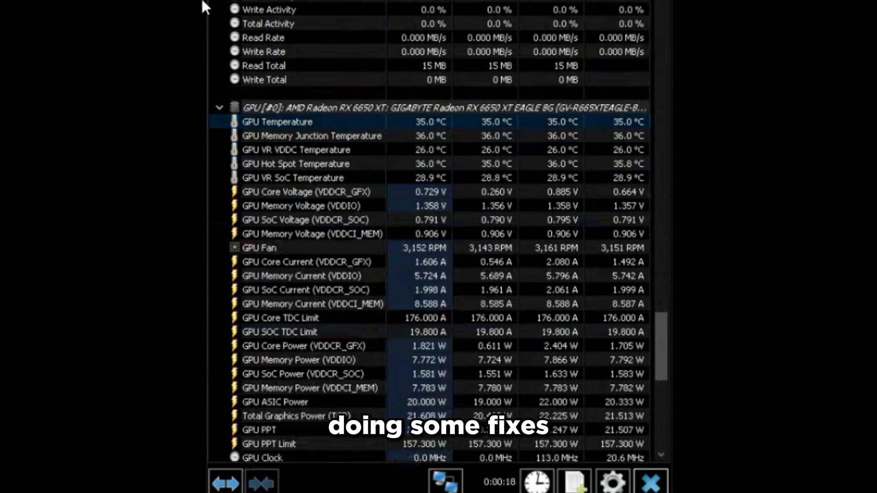
pyautogui.click(419, 133)
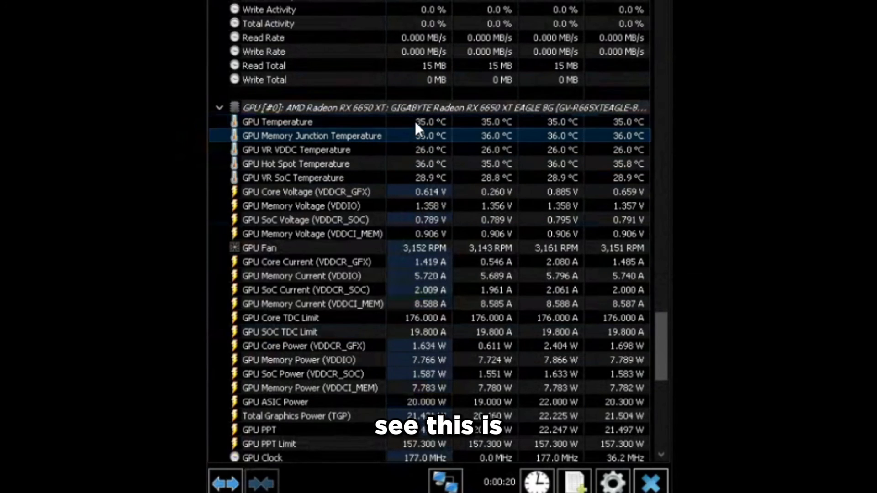
pyautogui.click(416, 124)
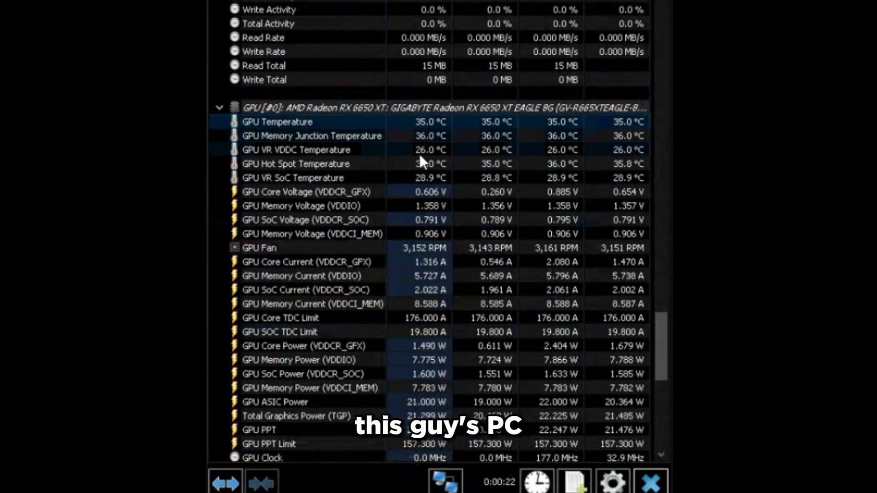
pyautogui.moveTo(415, 163)
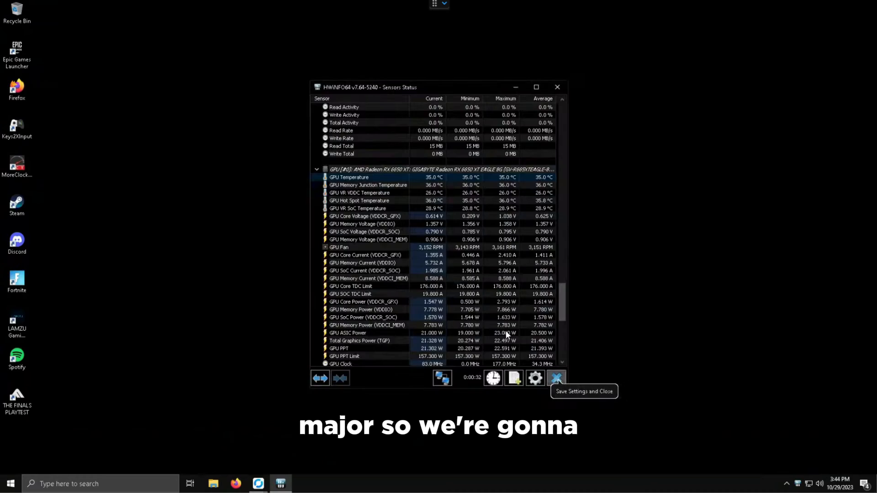
pyautogui.click(651, 482)
# Open Device Manager and list the devices by connection.
pyautogui.press('super')
pyautogui.write('dev')
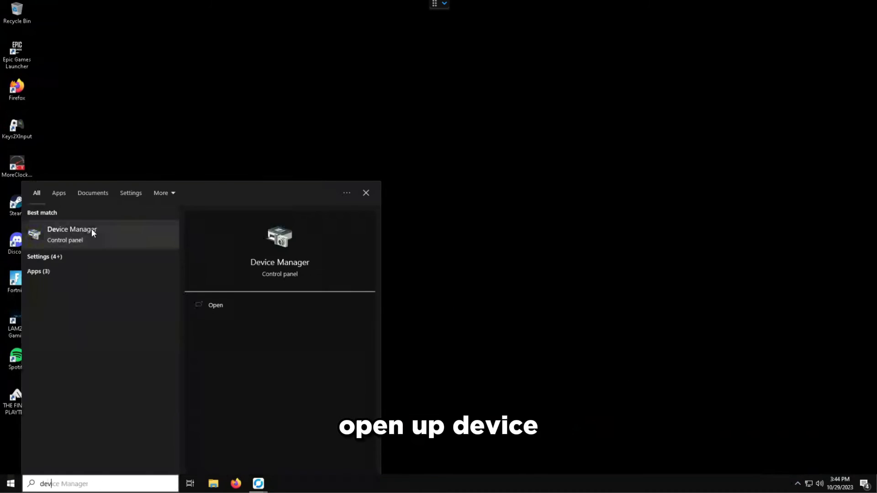
pyautogui.click(80, 232)
pyautogui.click(85, 37)
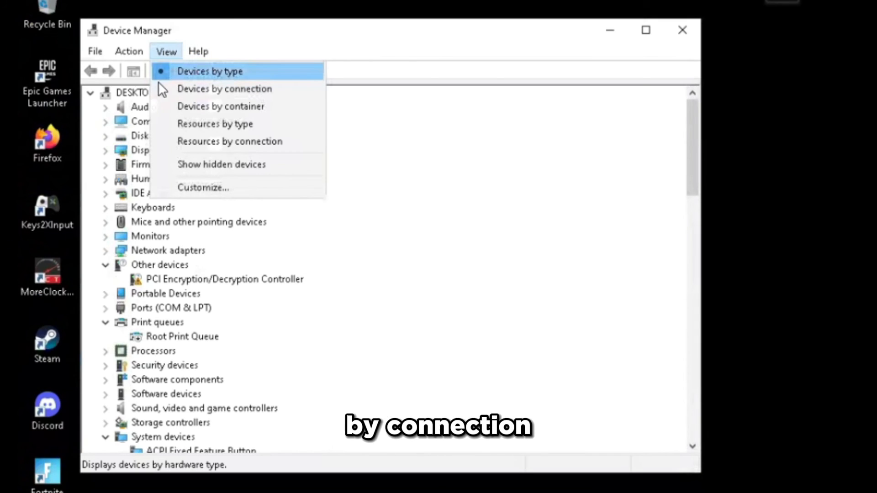
pyautogui.click(174, 87)
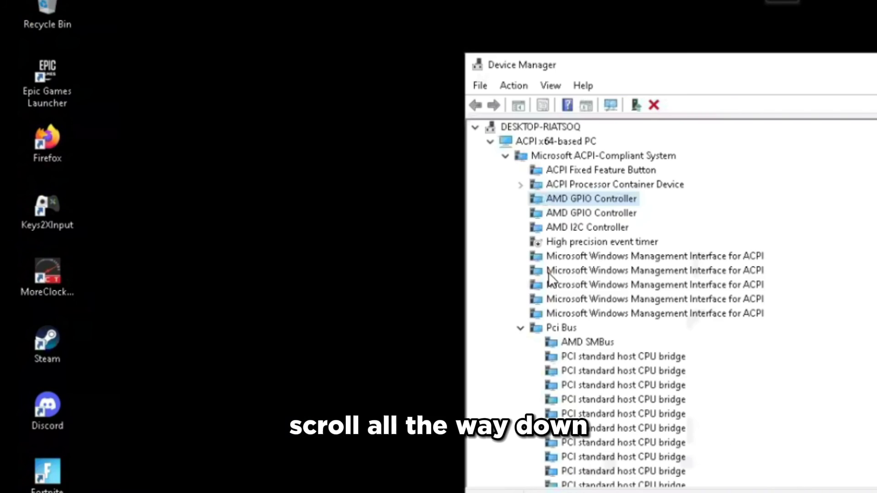
# Expand the PCI-to-PCI bridges and the PCI standard ISA bridge to show their connected devices.
pyautogui.scroll(-15, 551, 279)
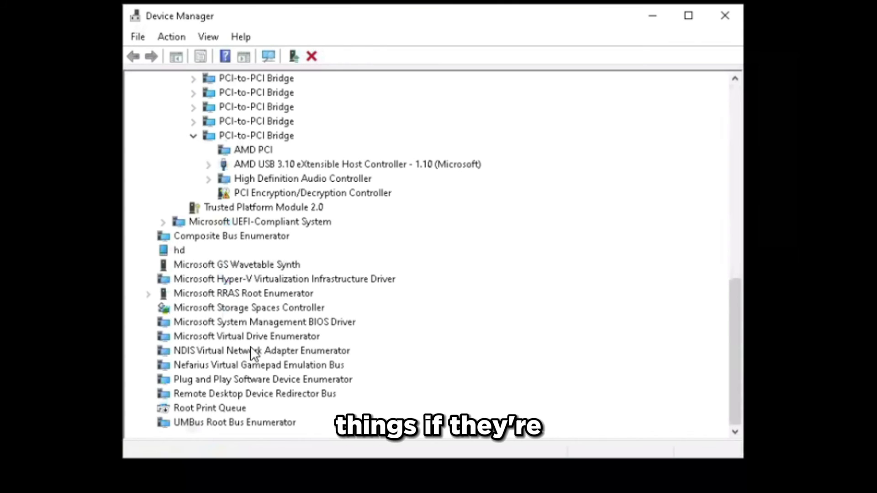
pyautogui.scroll(4, 223, 339)
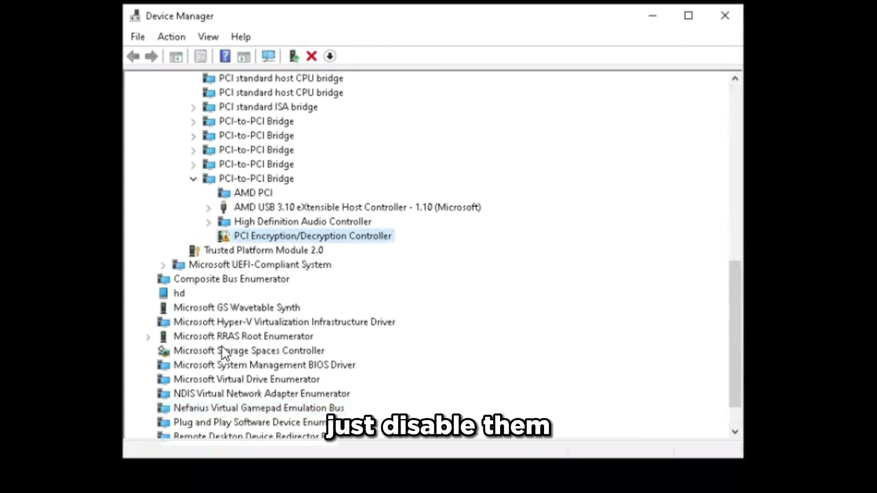
pyautogui.click(193, 294)
pyautogui.click(193, 266)
pyautogui.click(193, 265)
pyautogui.click(203, 277)
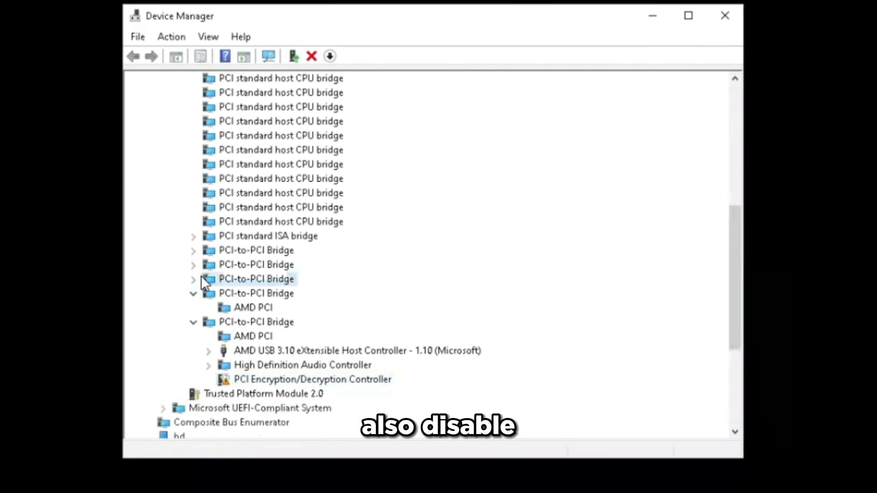
pyautogui.click(194, 279)
pyautogui.click(193, 250)
pyautogui.click(193, 237)
# Disable the High Definition Audio Controller listed beside the AMD Radeon RX 6650 XT under the AMD PCI Express Downstream Switch Port.
pyautogui.click(209, 394)
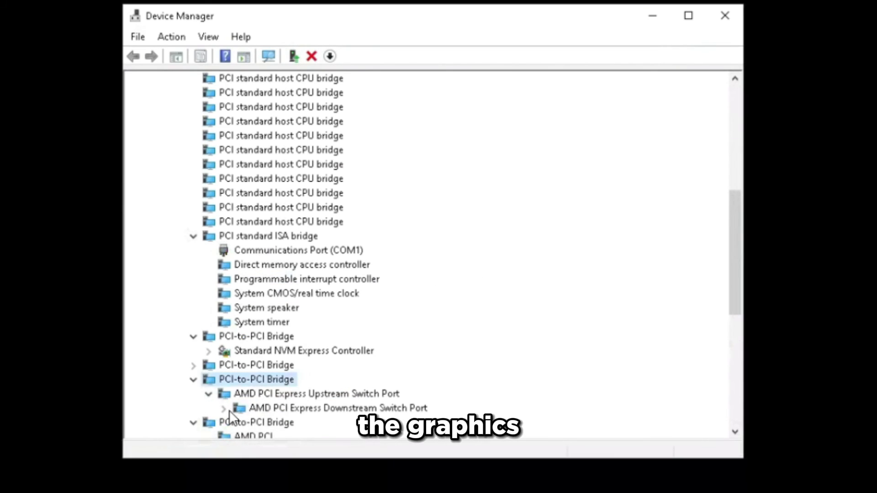
pyautogui.click(223, 408)
pyautogui.scroll(-3, 279, 334)
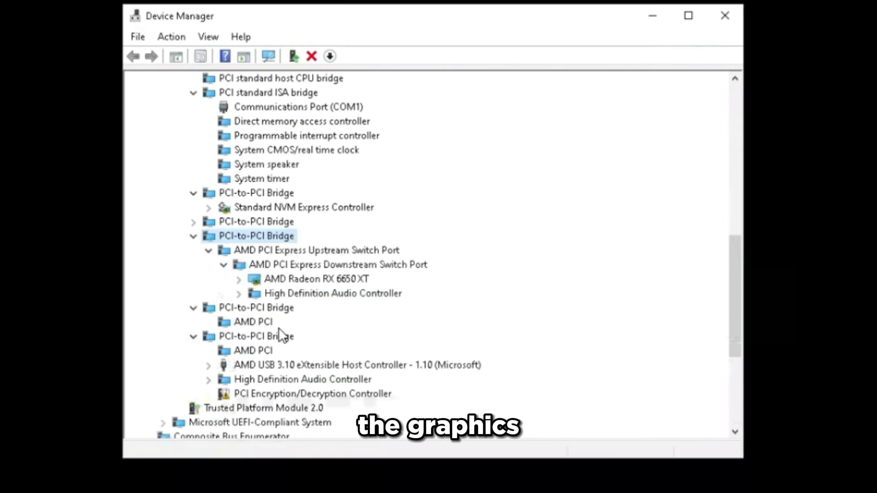
pyautogui.rightClick(274, 293)
pyautogui.click(303, 322)
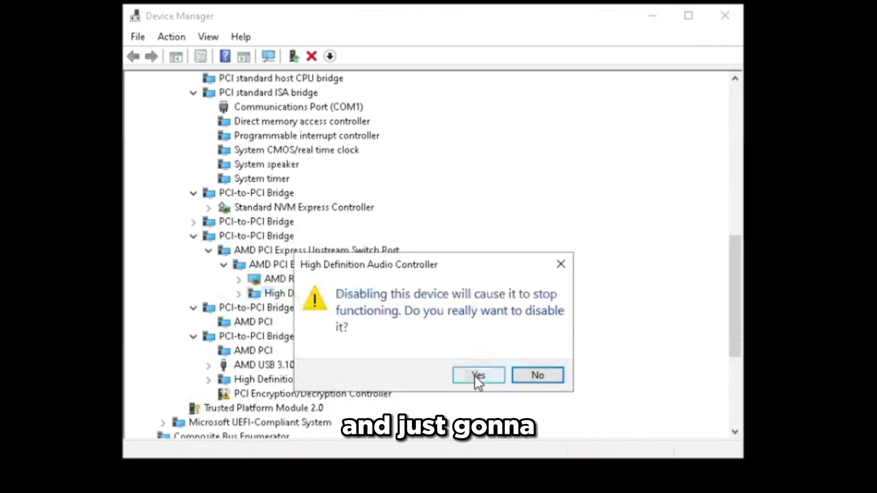
pyautogui.click(475, 374)
# Look through the device tree for an AMD Crash Defender entry.
pyautogui.scroll(3, 317, 358)
pyautogui.scroll(8, 278, 331)
pyautogui.click(178, 136)
pyautogui.scroll(-4, 291, 306)
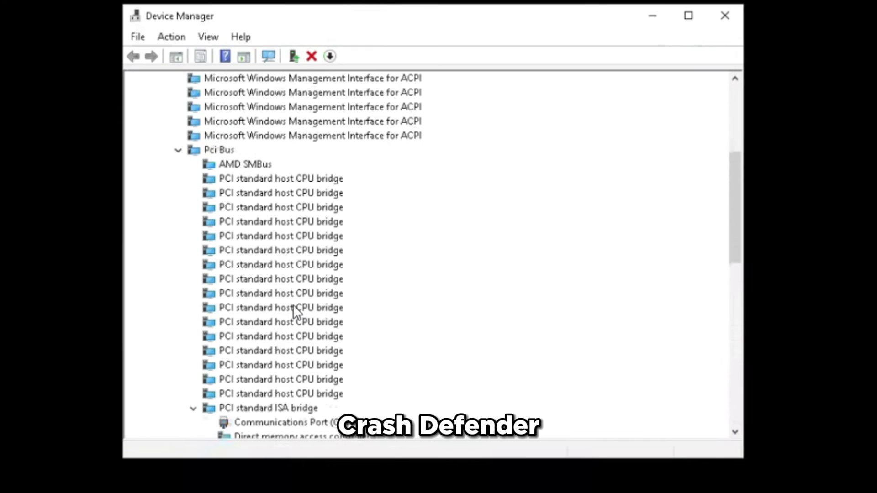
pyautogui.scroll(-15, 290, 306)
pyautogui.click(202, 379)
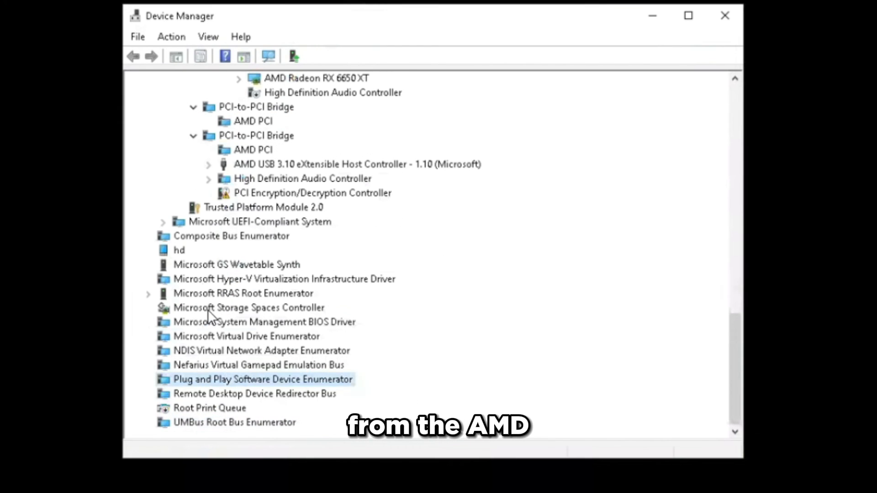
pyautogui.click(209, 321)
pyautogui.click(206, 206)
# Examine the devices under the last PCI-to-PCI bridge's High Definition Audio Controller and AMD USB 3.10 host controller.
pyautogui.click(208, 178)
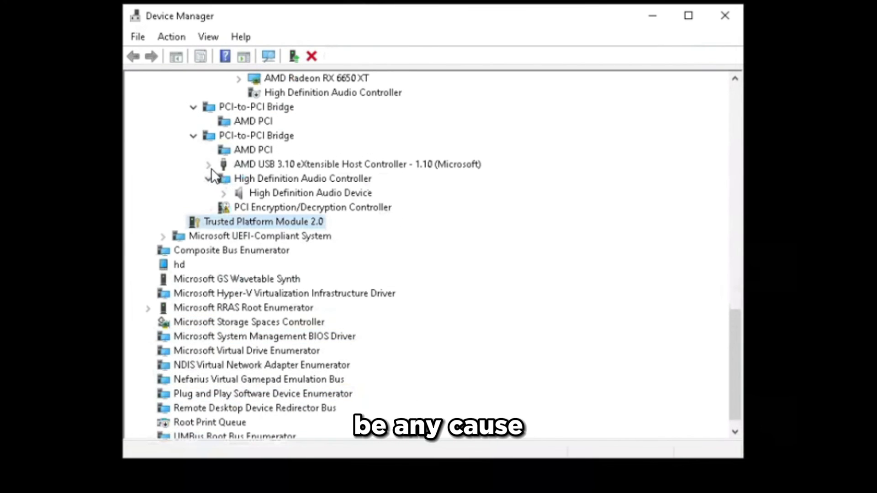
pyautogui.click(208, 165)
pyautogui.click(238, 222)
pyautogui.click(238, 208)
pyautogui.click(238, 193)
pyautogui.click(311, 193)
pyautogui.click(263, 137)
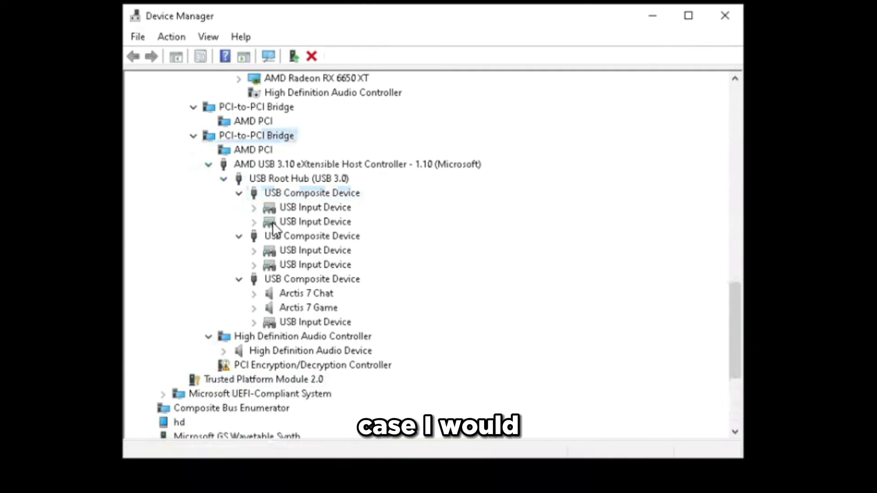
# Examine the USB, network and SATA devices under the remaining PCI-to-PCI bridge, and close Device Manager.
pyautogui.scroll(5, 272, 203)
pyautogui.click(193, 236)
pyautogui.click(209, 250)
pyautogui.click(208, 279)
pyautogui.click(223, 322)
pyautogui.click(223, 265)
pyautogui.click(238, 293)
pyautogui.click(238, 279)
pyautogui.click(280, 293)
pyautogui.scroll(-5, 298, 311)
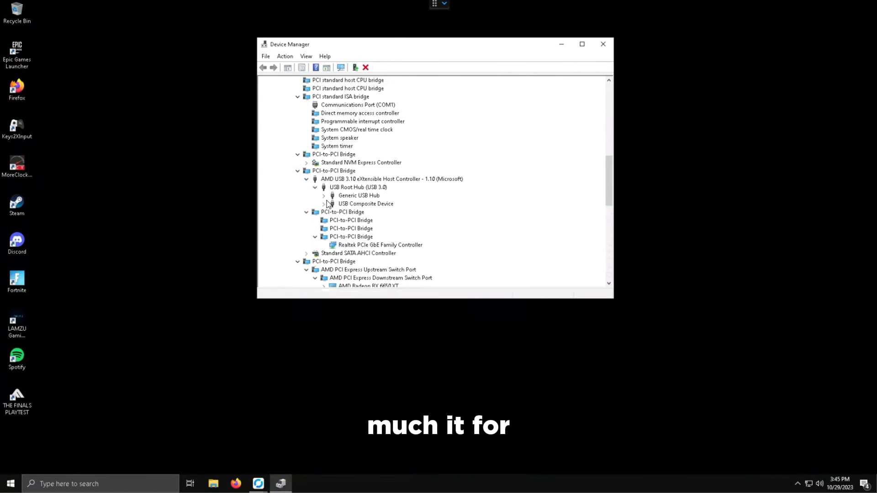
pyautogui.scroll(-6, 365, 233)
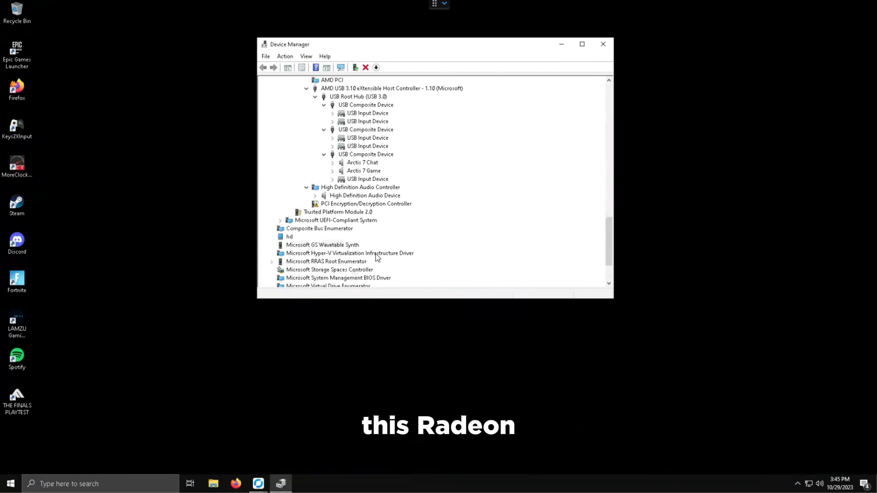
pyautogui.click(603, 44)
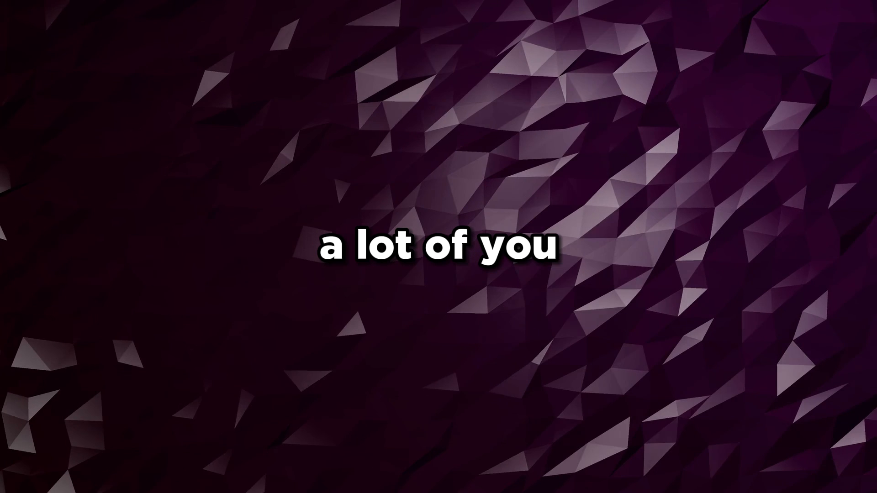